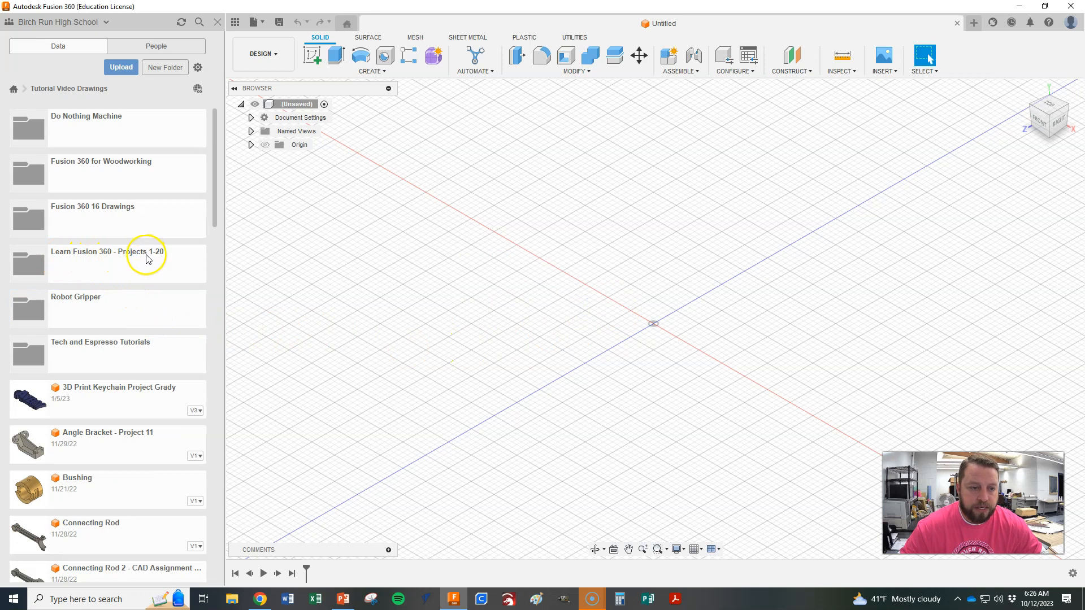
# Save the new design in the "Learn Fusion 360 - Projects 1-20" folder as "Project 1 - Fixture" followed by the author's surname
pyautogui.click(135, 261)
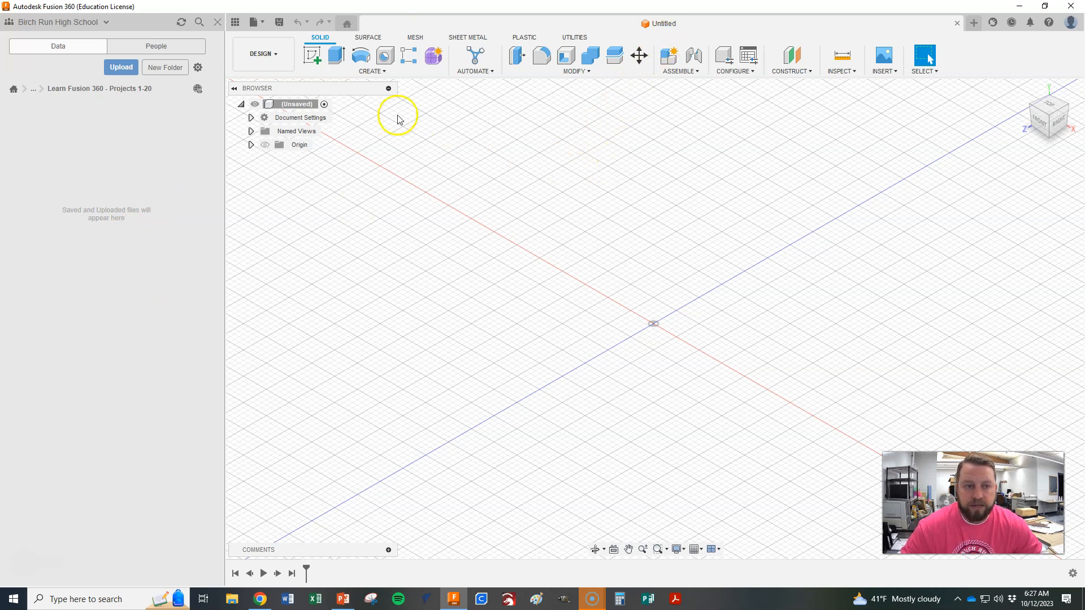
pyautogui.click(281, 23)
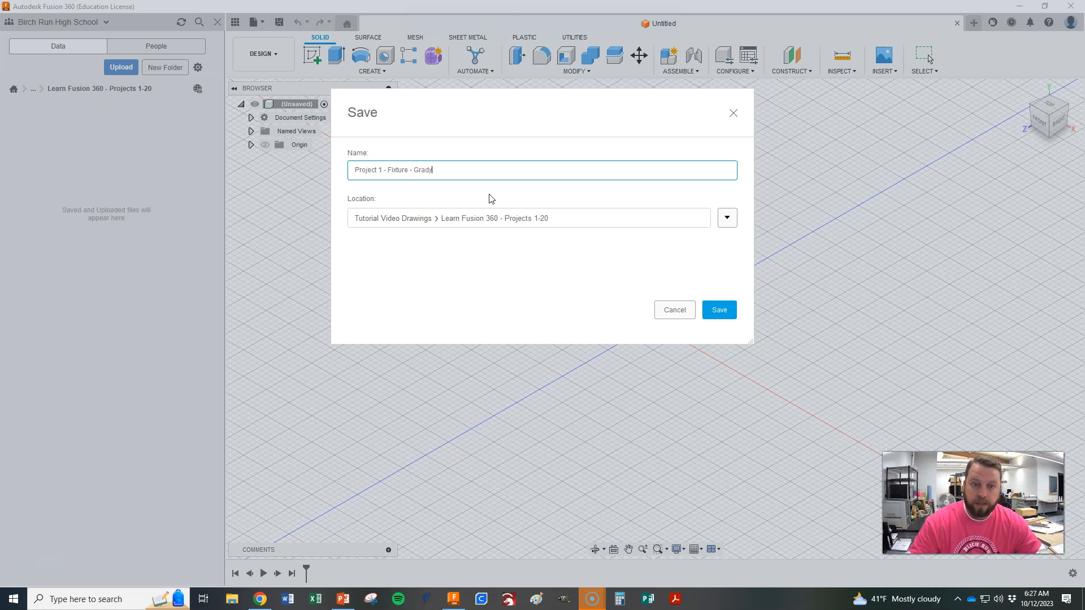
pyautogui.click(720, 311)
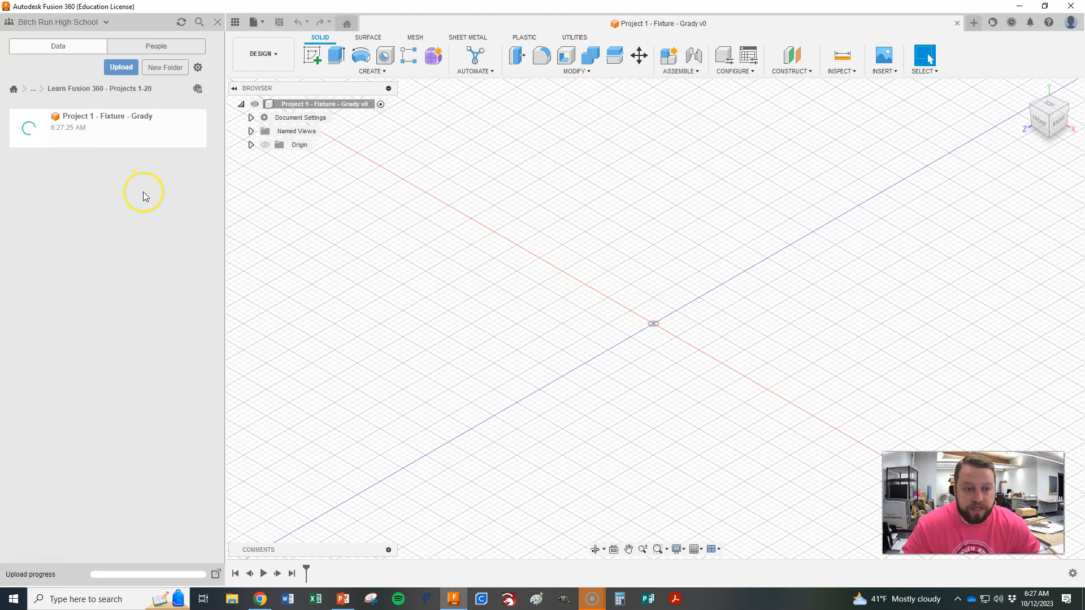
# Check the fixture drawing in Chrome, return to Fusion 360 and create a sketch on the front (XY) plane
pyautogui.hotkey('alt', 'Tab')
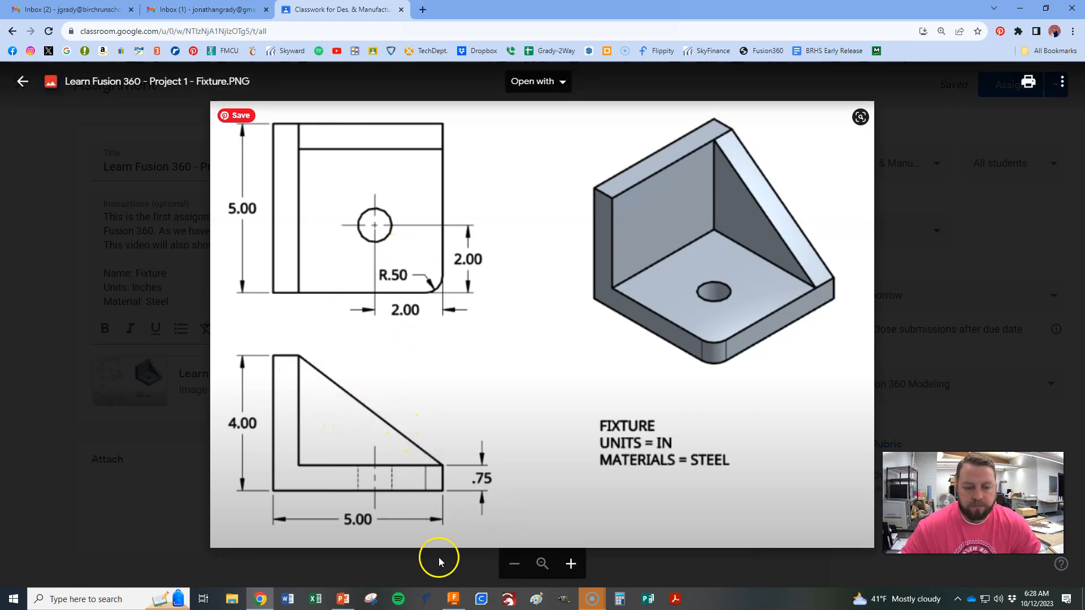
pyautogui.click(453, 596)
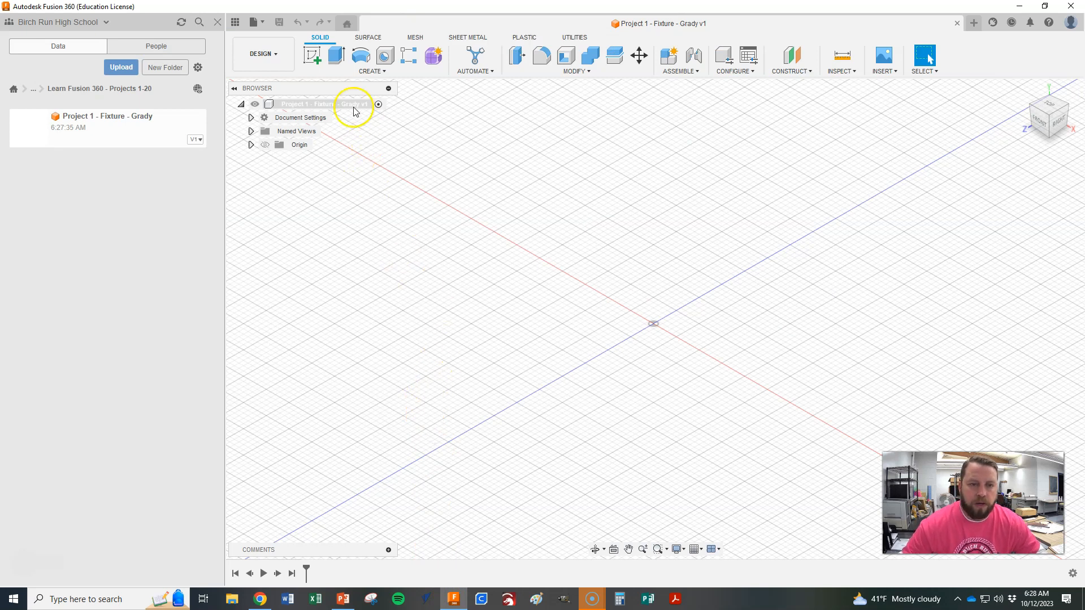
pyautogui.click(315, 56)
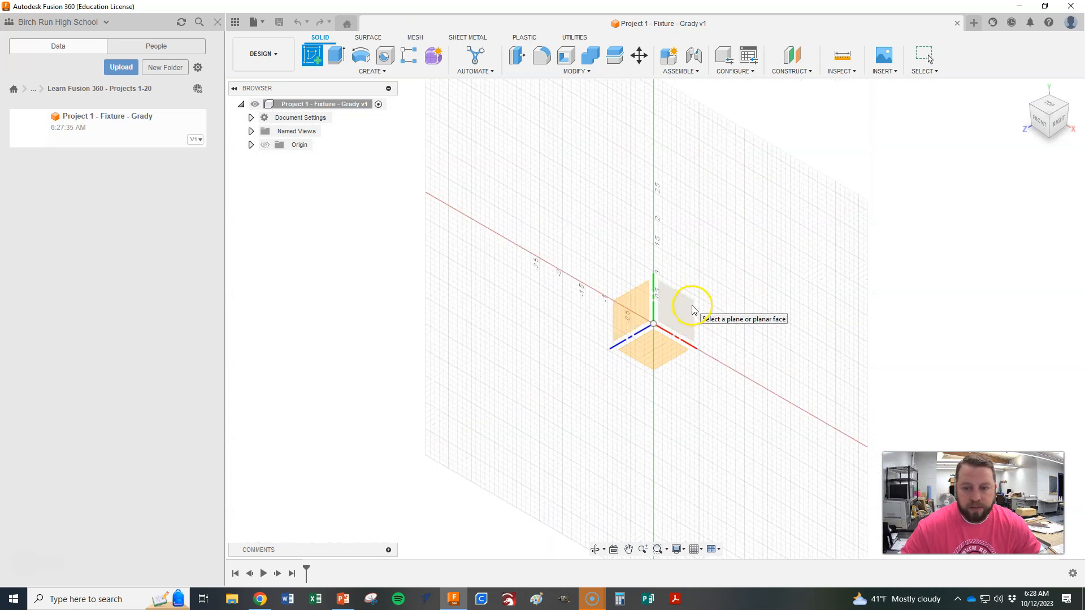
pyautogui.click(689, 297)
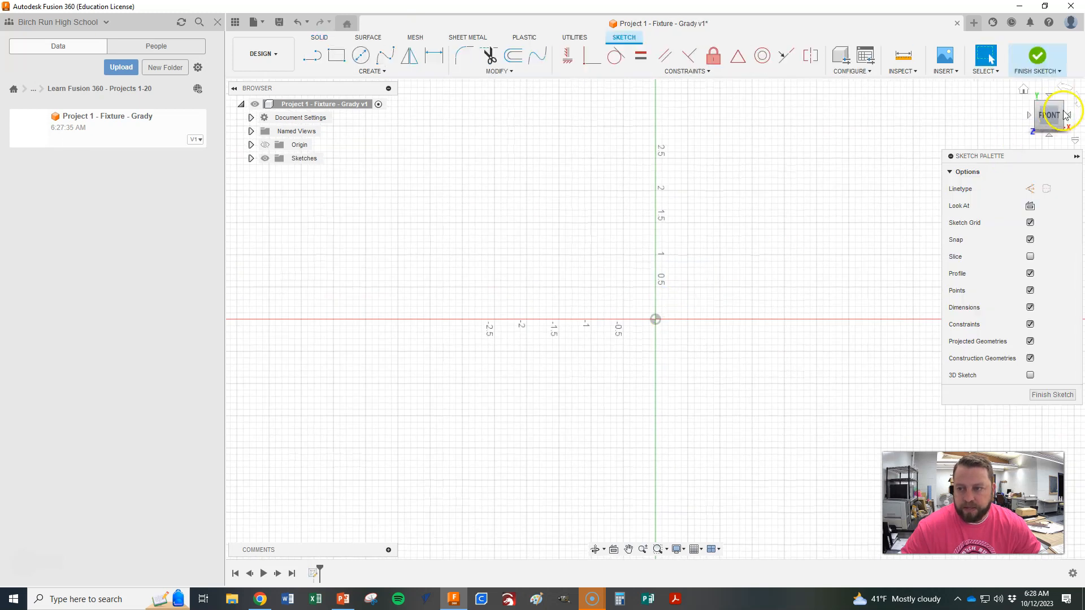
# Examine the document units, named views, origin geometry and sketches in the design's browser tree
pyautogui.click(252, 118)
pyautogui.click(296, 136)
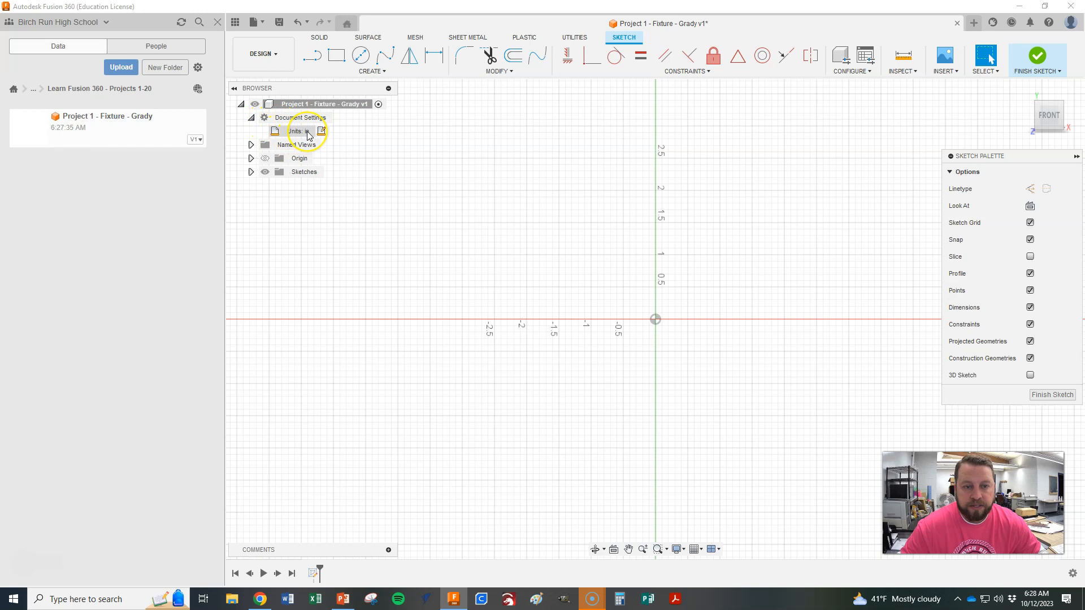
pyautogui.click(251, 145)
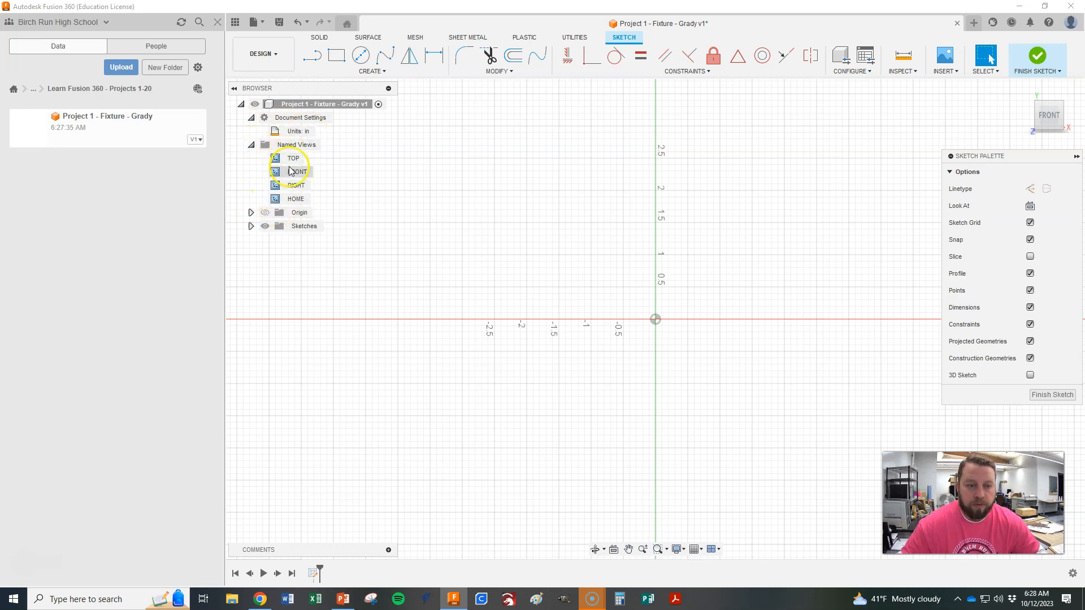
pyautogui.click(251, 146)
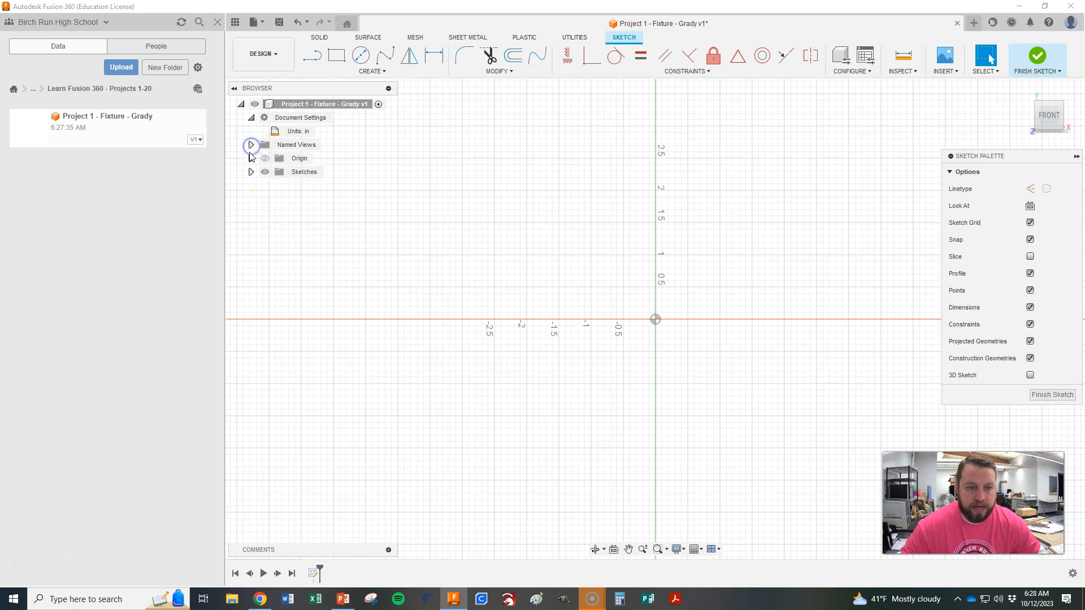
pyautogui.click(251, 159)
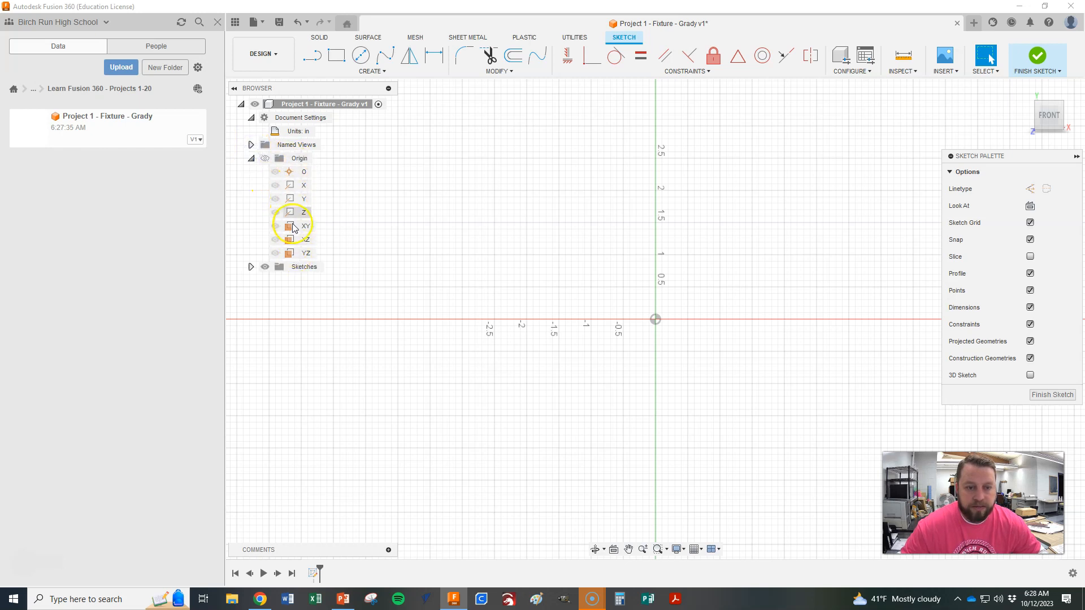
pyautogui.click(252, 158)
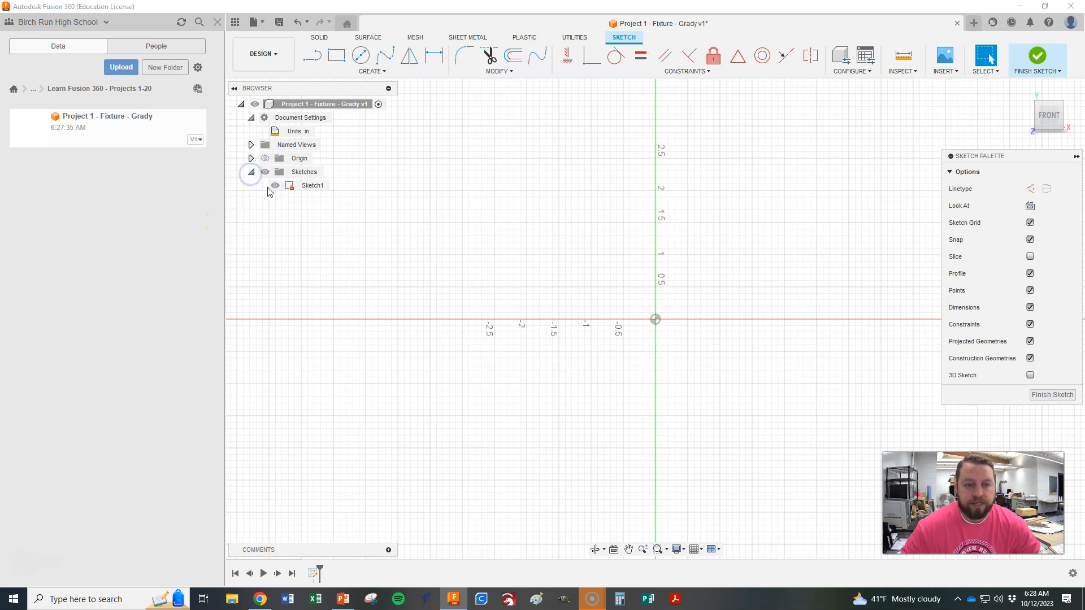
# Review the front view of the fixture drawing in Chrome and return to the open sketch in Fusion 360
pyautogui.scroll(-3, 362, 345)
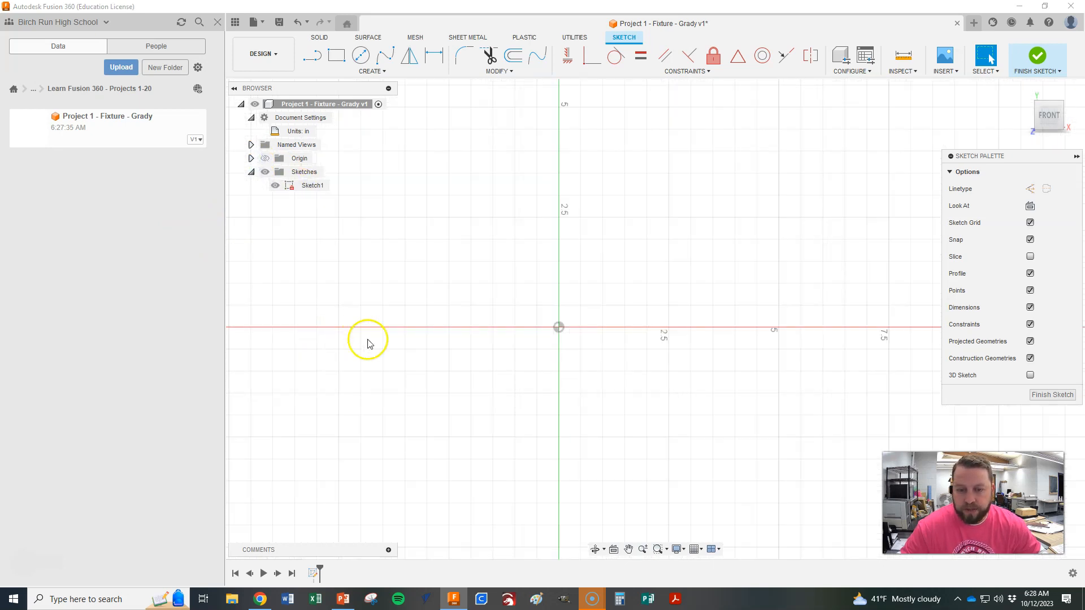
pyautogui.scroll(2, 567, 357)
pyautogui.hotkey('alt', 'Tab')
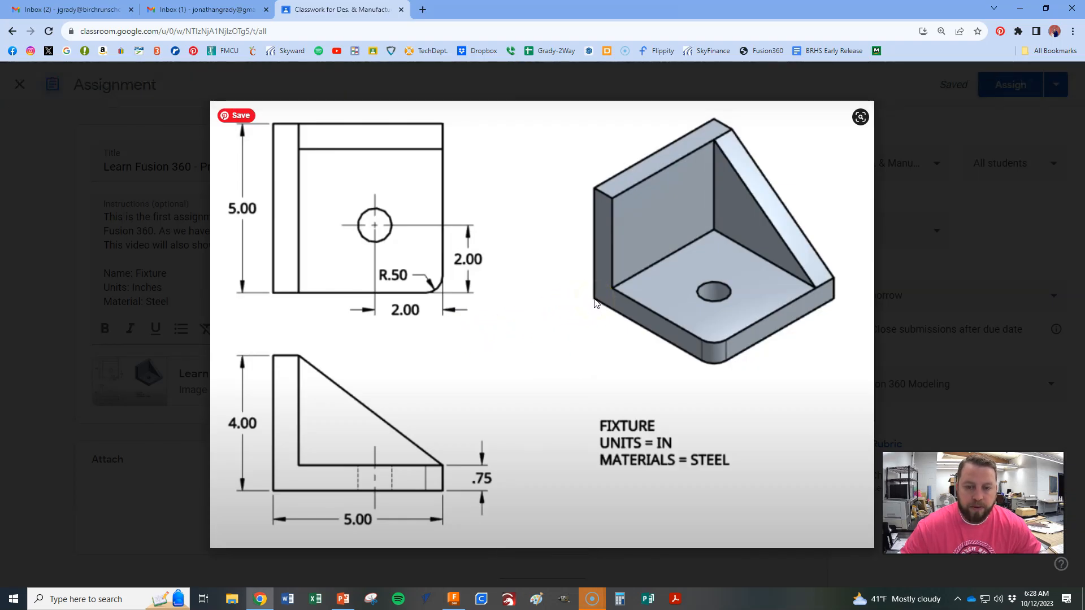
pyautogui.hotkey('alt', 'Tab')
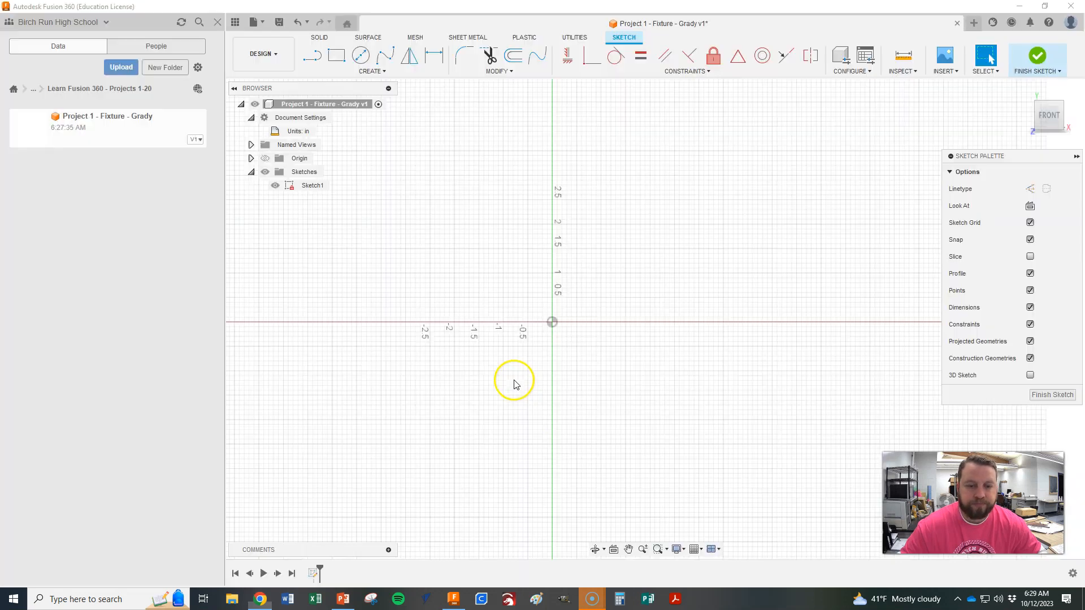
# Draw a closed L-shaped line profile from the origin, about 6.4 in wide and 4.5 in high, with legs about 1.1 and 1.5 in thick
pyautogui.click(313, 57)
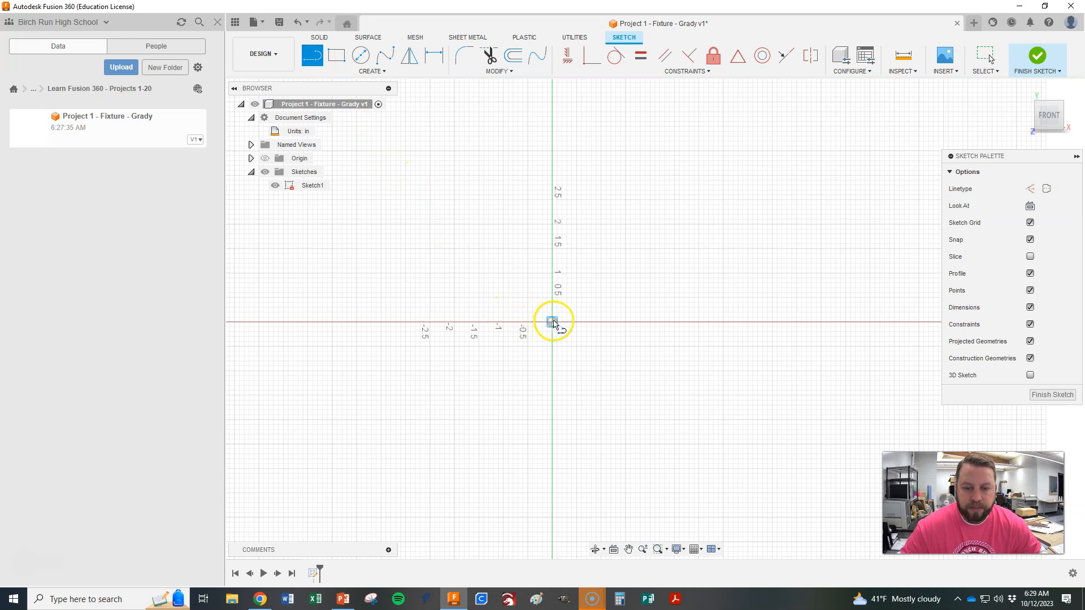
pyautogui.click(552, 323)
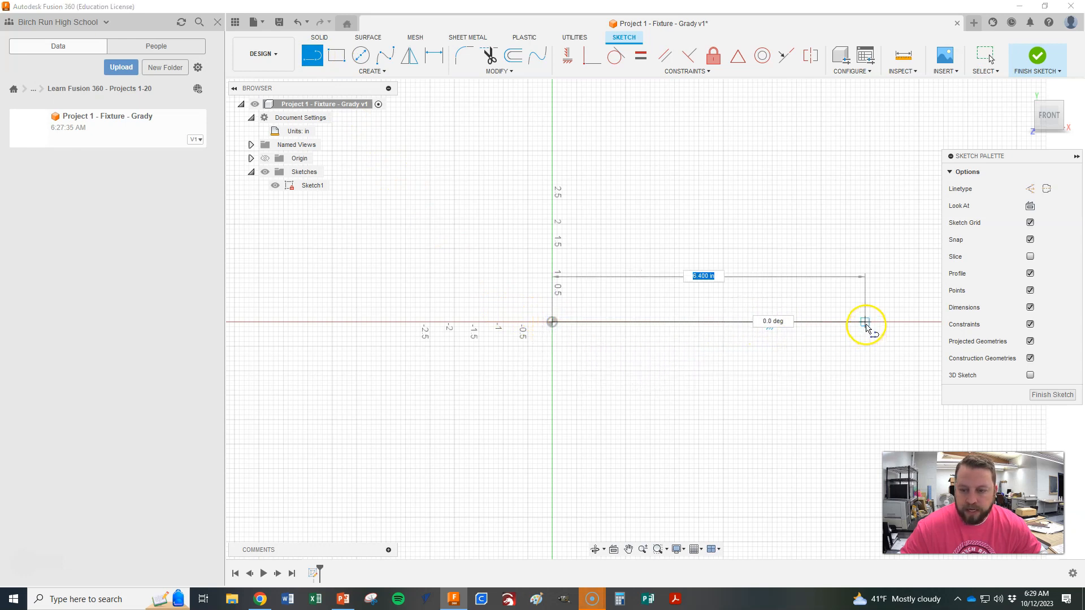
pyautogui.click(865, 323)
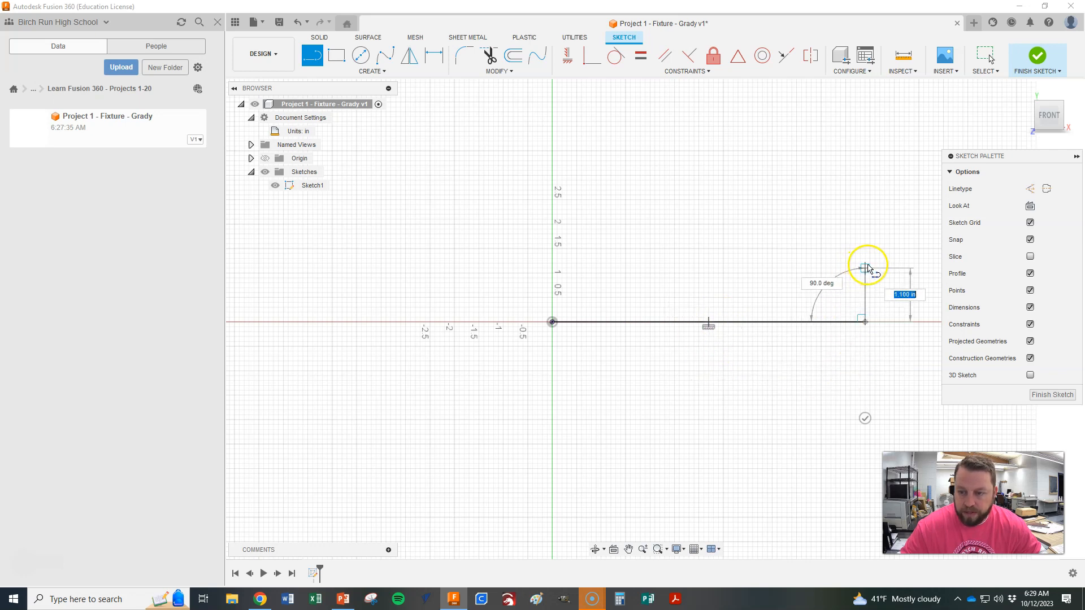
pyautogui.click(868, 269)
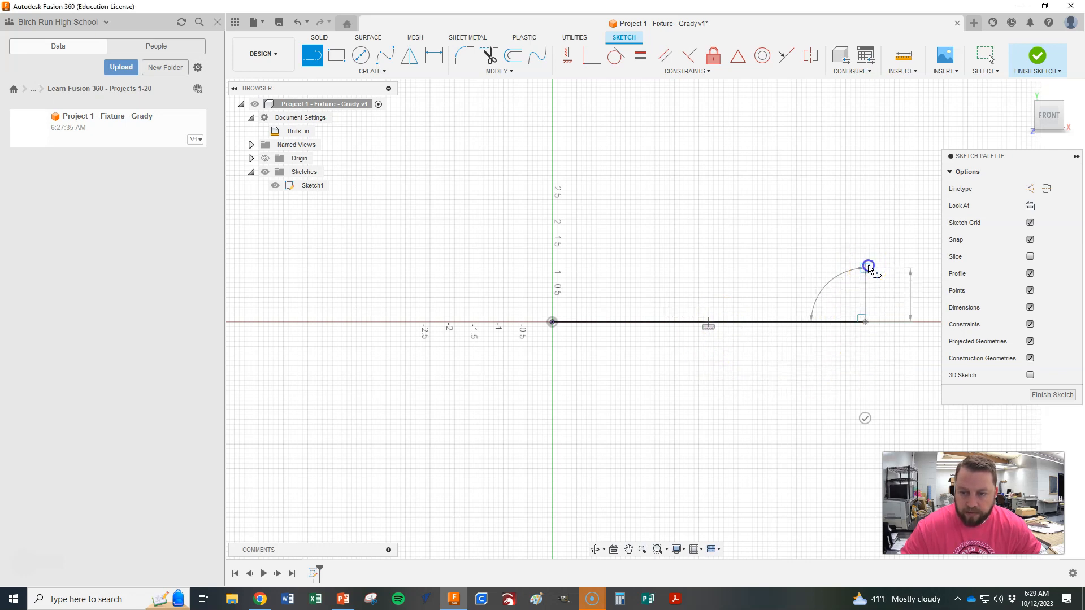
pyautogui.click(626, 269)
pyautogui.scroll(-4, 601, 342)
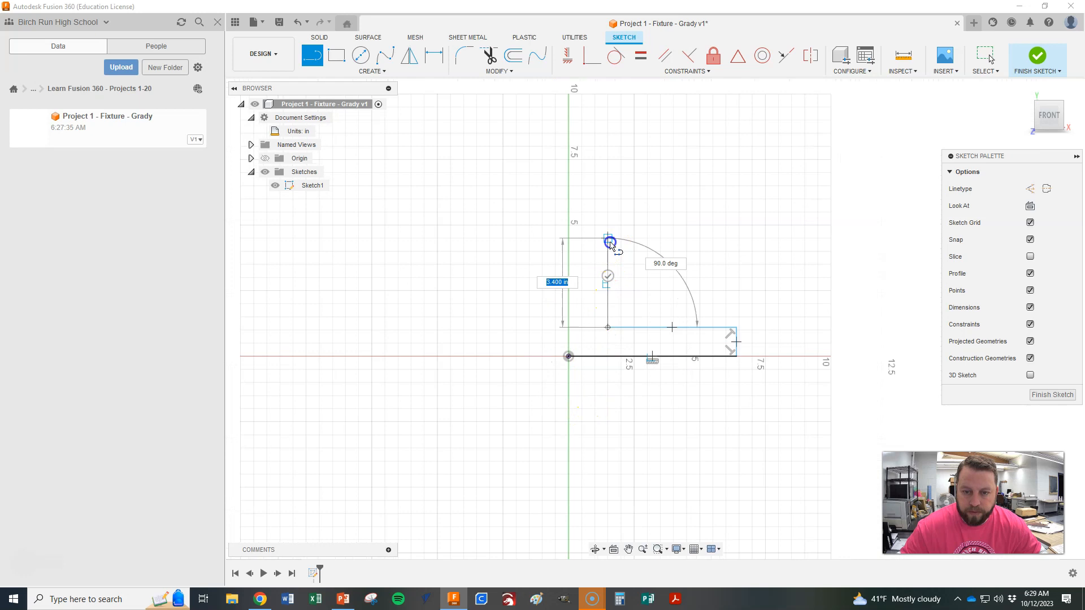
pyautogui.click(609, 240)
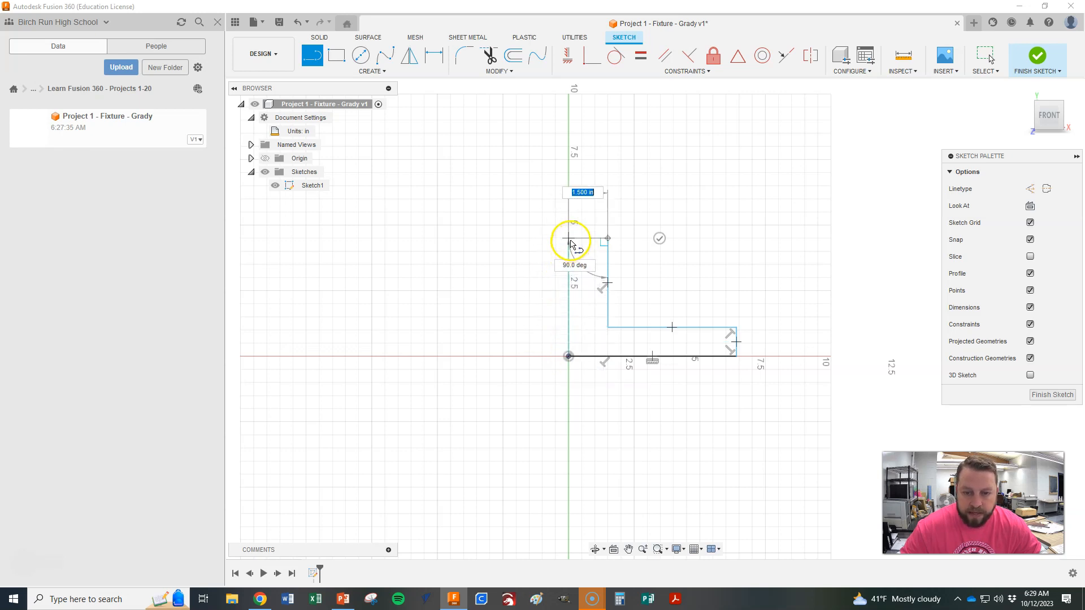
pyautogui.click(569, 240)
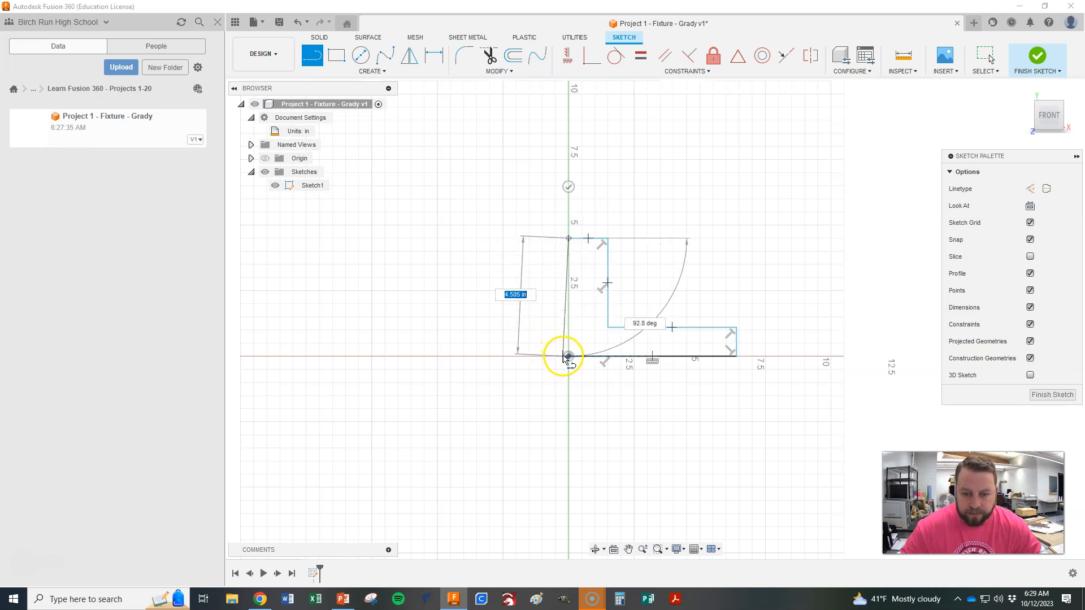
pyautogui.click(568, 356)
pyautogui.scroll(3, 757, 379)
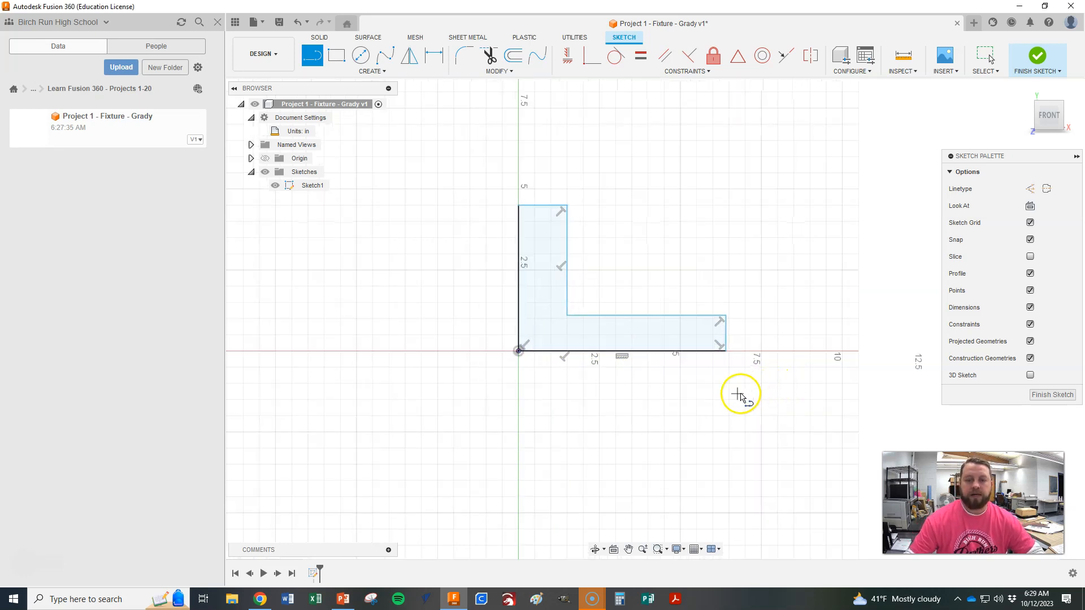
pyautogui.scroll(-1, 650, 453)
pyautogui.scroll(1, 752, 234)
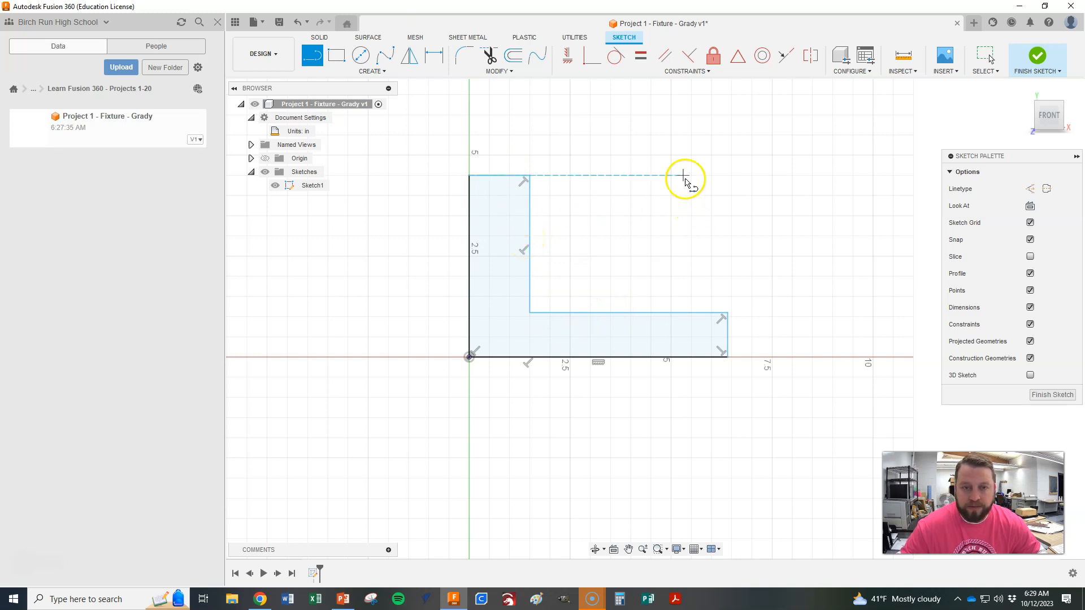
pyautogui.press('Escape')
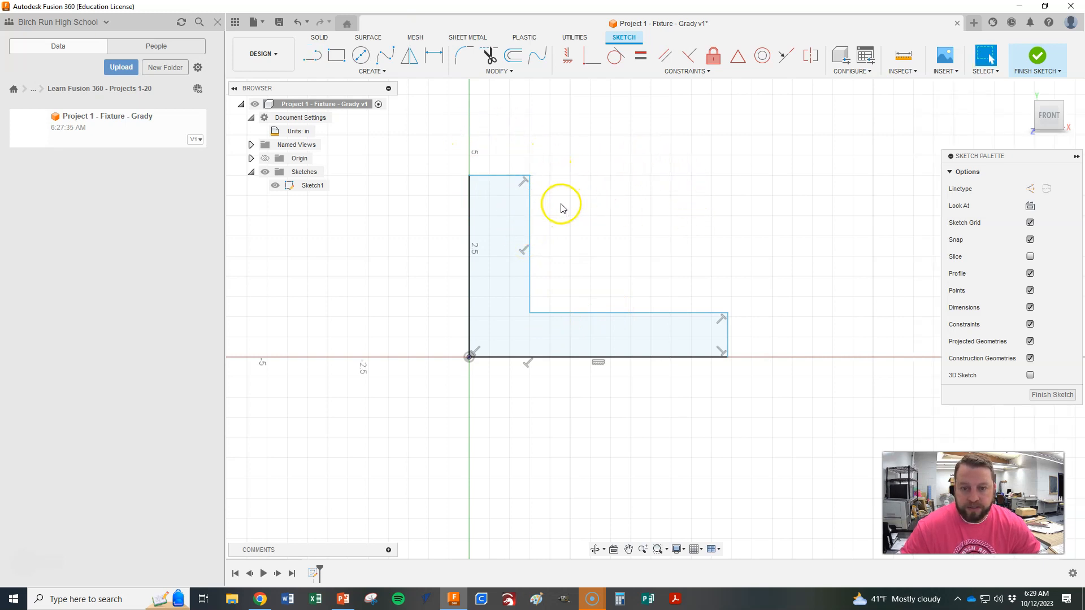
# Reshape the L profile by moving its edges and corners, lowering the upright leg and narrowing the overall width to about 6.2 in
pyautogui.moveTo(531, 218)
pyautogui.mouseDown()
pyautogui.moveTo(555, 219)
pyautogui.moveTo(521, 223)
pyautogui.mouseUp()
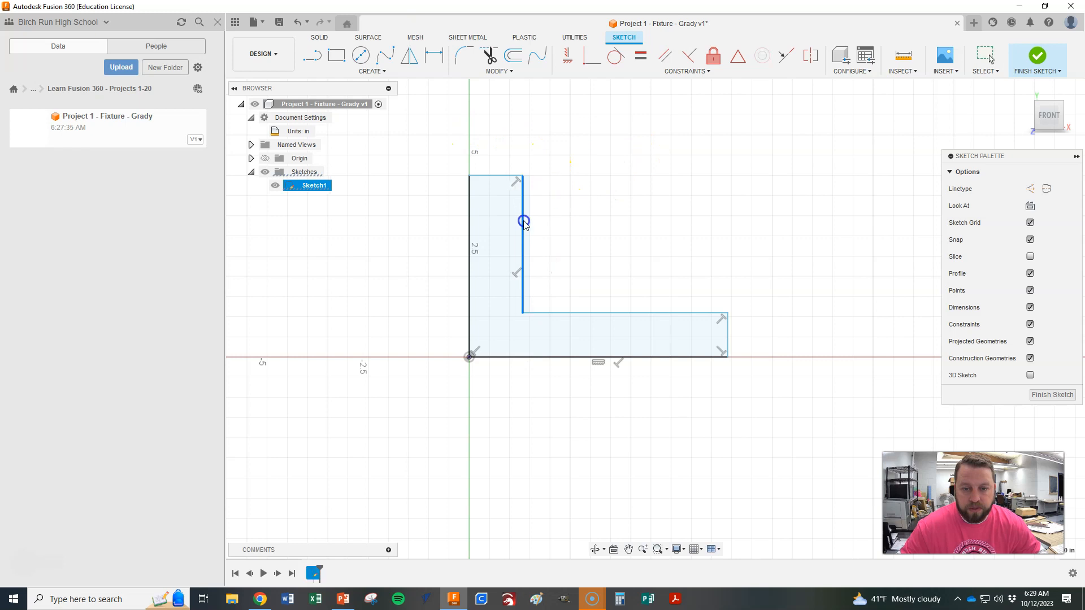
pyautogui.moveTo(504, 180)
pyautogui.mouseDown()
pyautogui.moveTo(564, 196)
pyautogui.moveTo(523, 176)
pyautogui.moveTo(523, 213)
pyautogui.mouseUp()
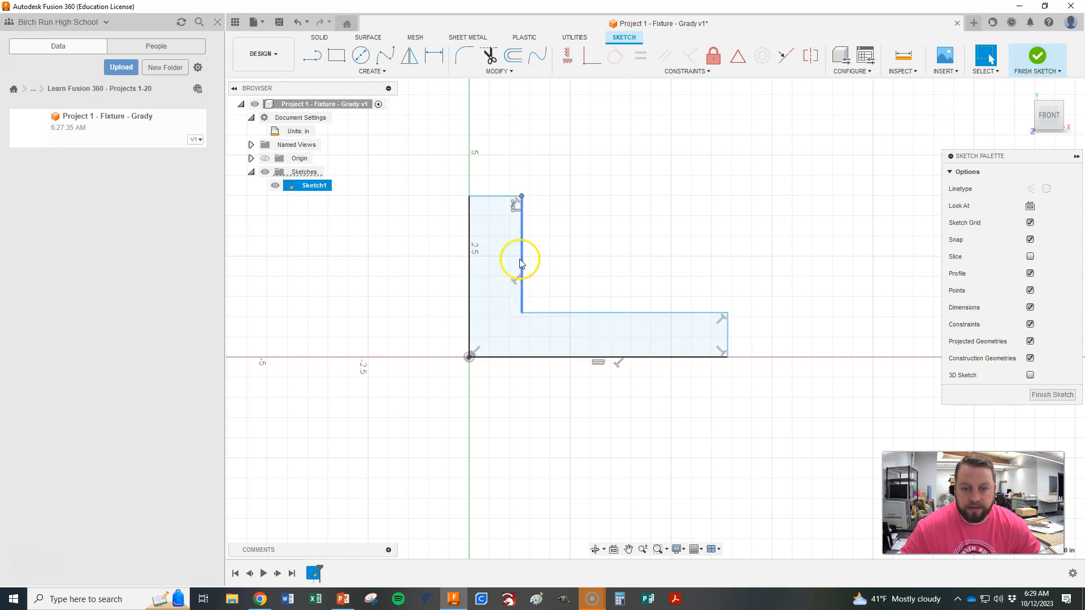
pyautogui.moveTo(611, 314); pyautogui.dragTo(612, 299)
pyautogui.moveTo(727, 303); pyautogui.dragTo(718, 307)
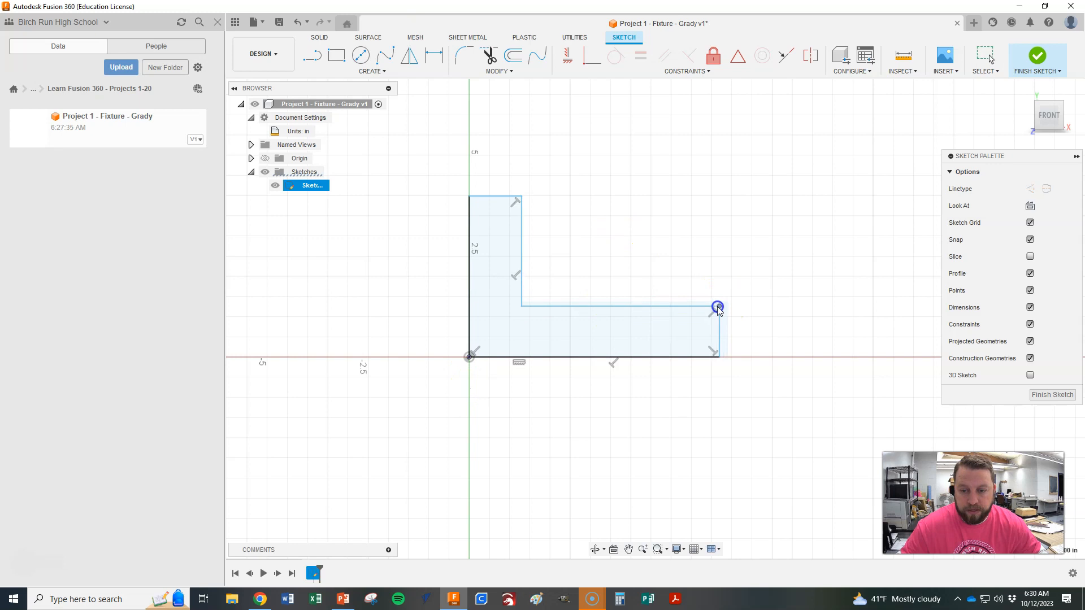
pyautogui.moveTo(520, 304); pyautogui.dragTo(536, 305)
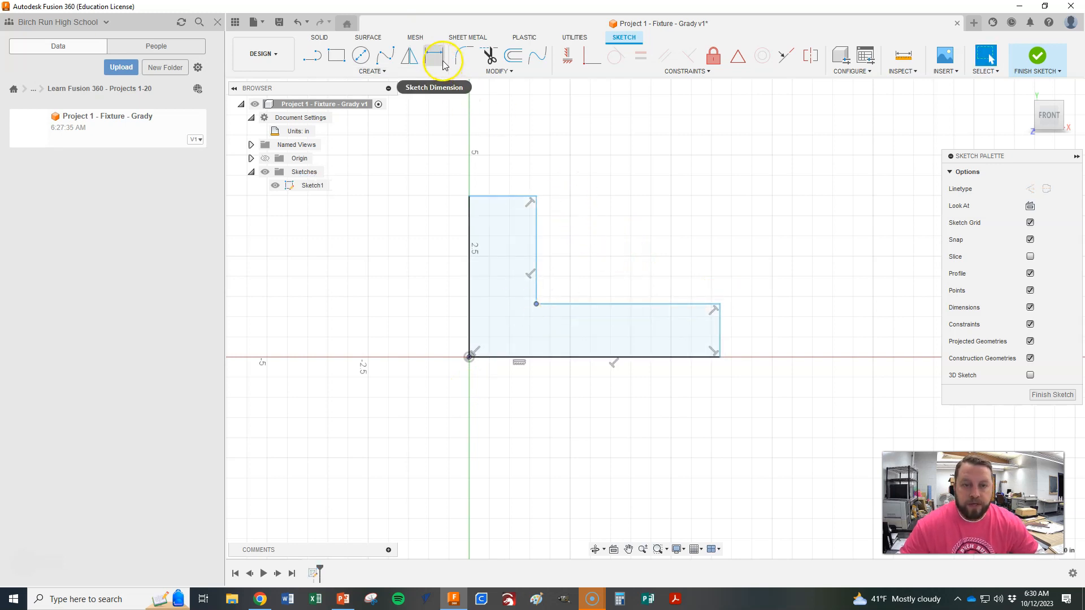
pyautogui.press('d')
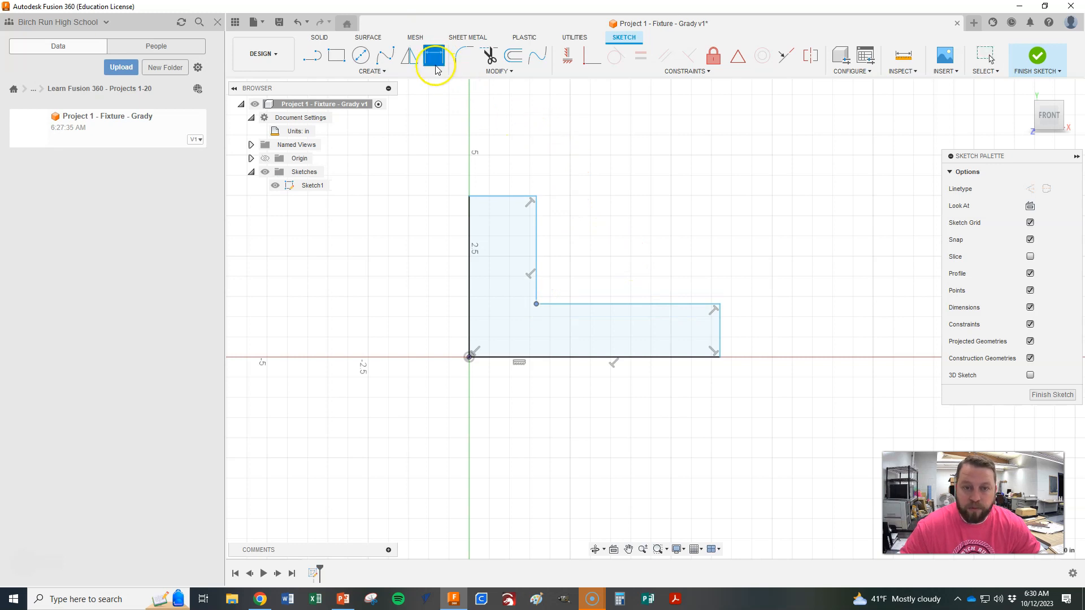
pyautogui.click(584, 358)
pyautogui.press('Escape')
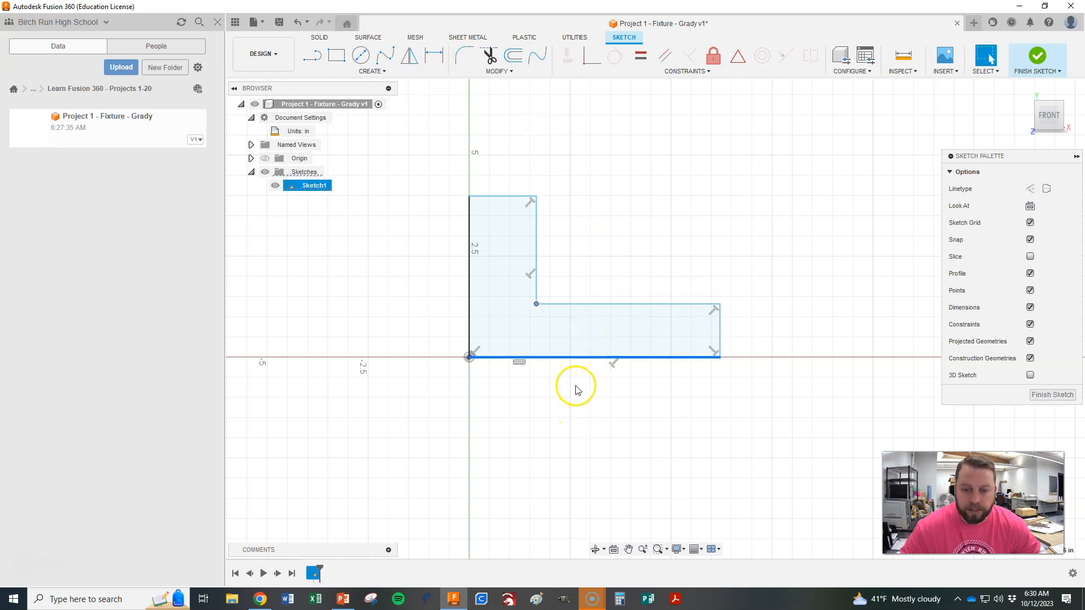
pyautogui.click(570, 385)
# Place a horizontal dimension below the L profile's bottom edge, checking the drawing in Chrome, and set its length to 5 in
pyautogui.click(434, 54)
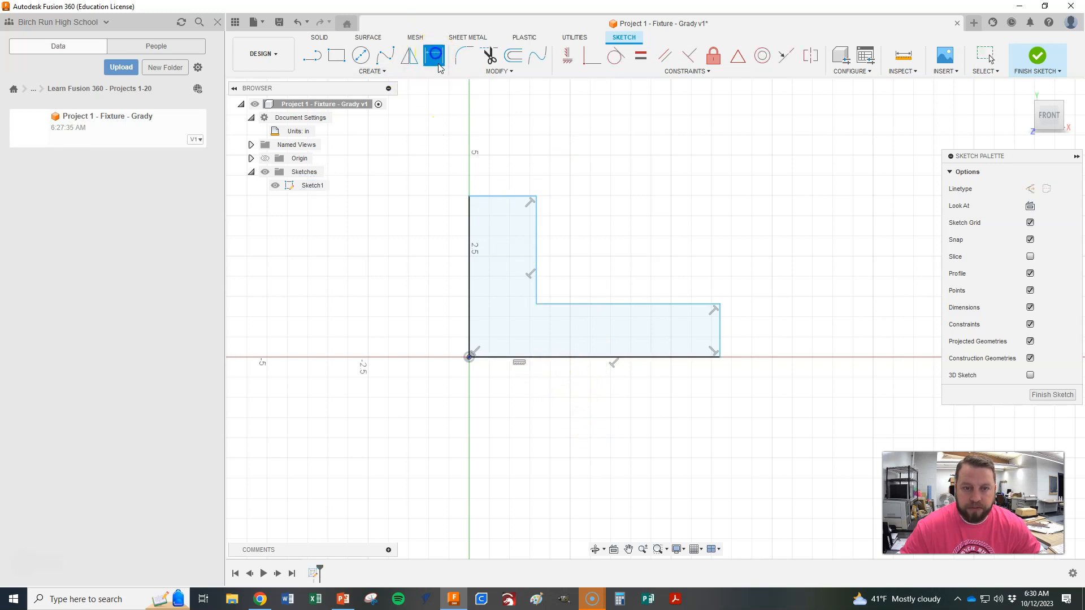
pyautogui.click(559, 357)
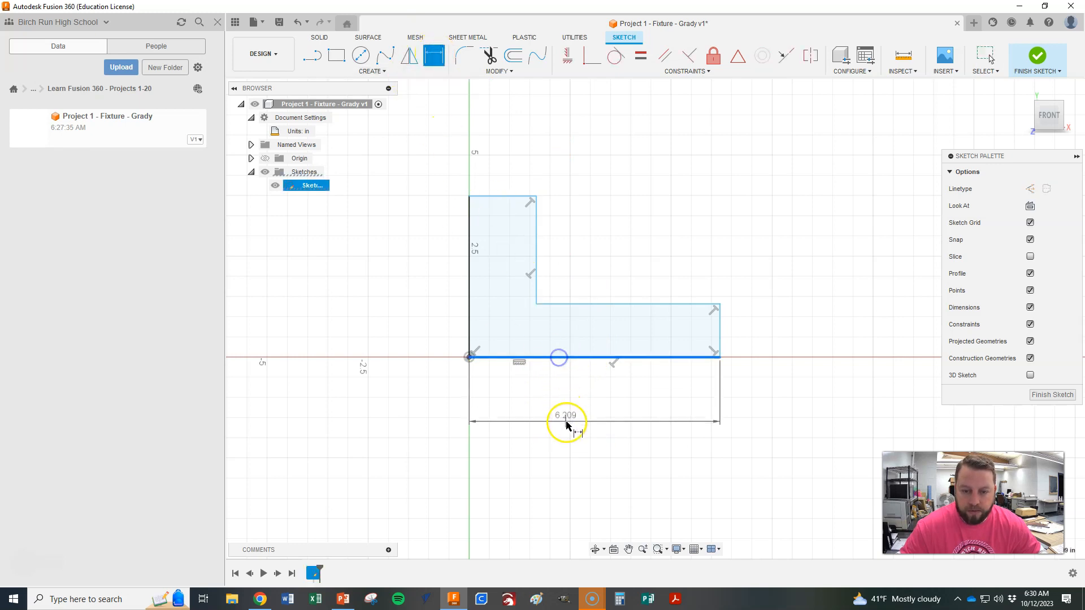
pyautogui.click(576, 443)
pyautogui.hotkey('alt', 'Tab')
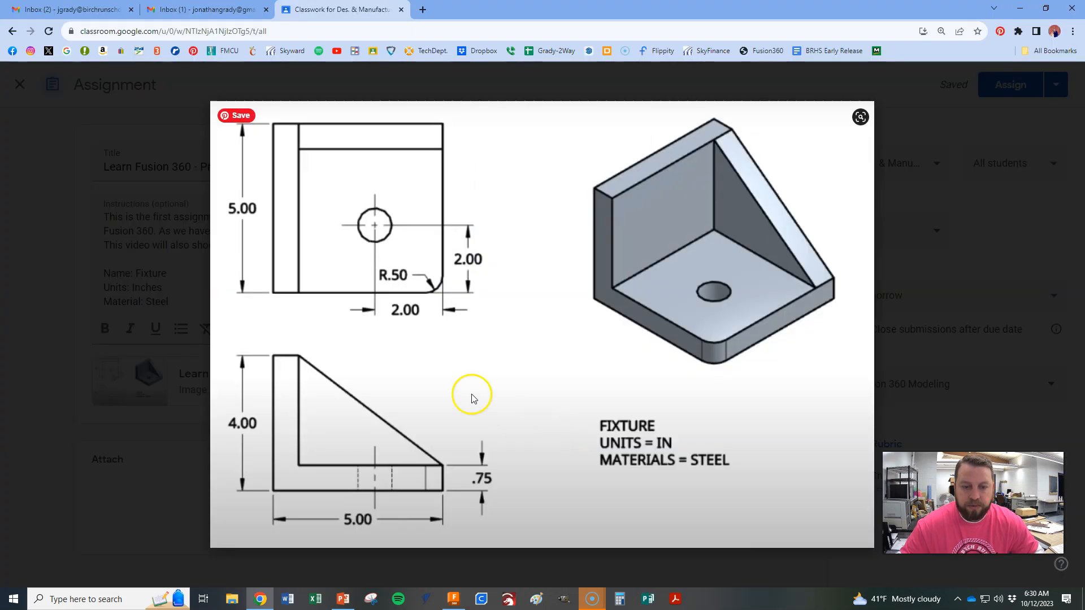
pyautogui.hotkey('alt', 'Tab')
pyautogui.write('5')
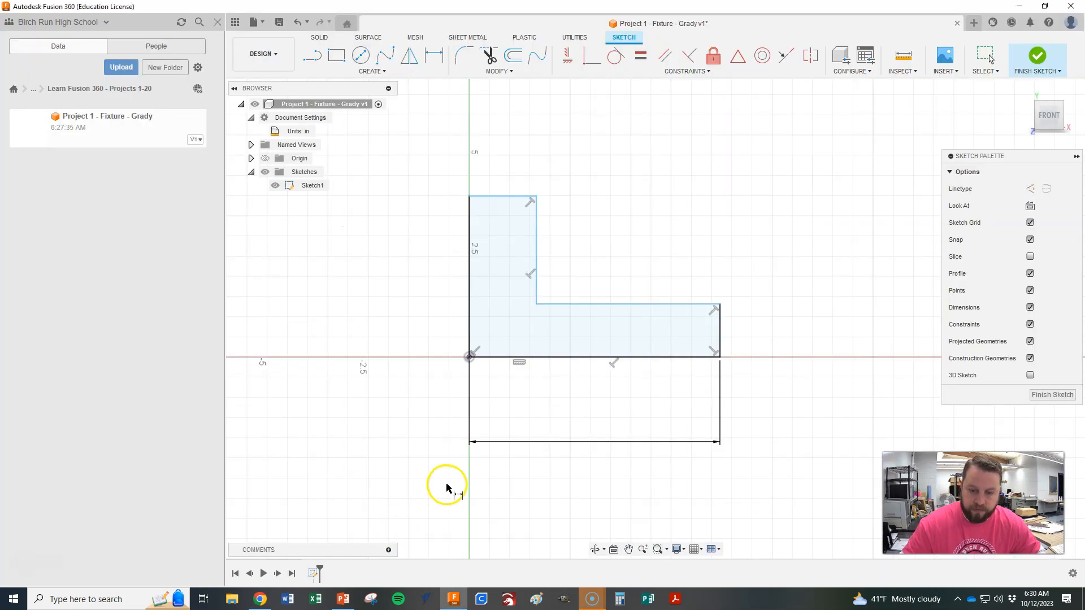
# Confirm the 5 in width and dimension the L profile's outer vertical edge at 4 in, checking the drawing in Chrome
pyautogui.press('Return')
pyautogui.click(466, 306)
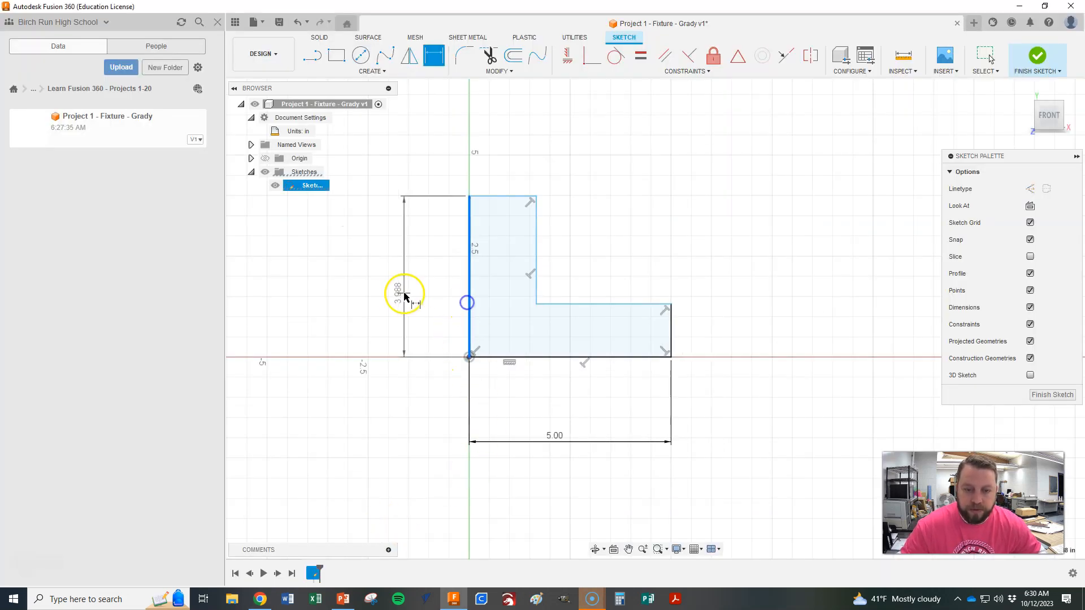
pyautogui.click(388, 293)
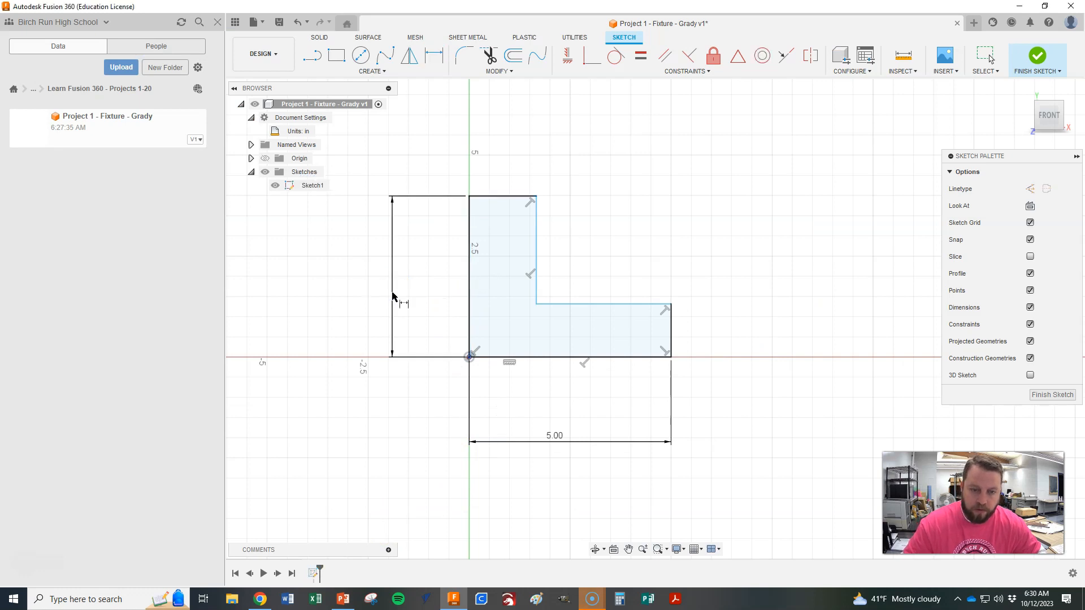
pyautogui.hotkey('alt', 'Tab')
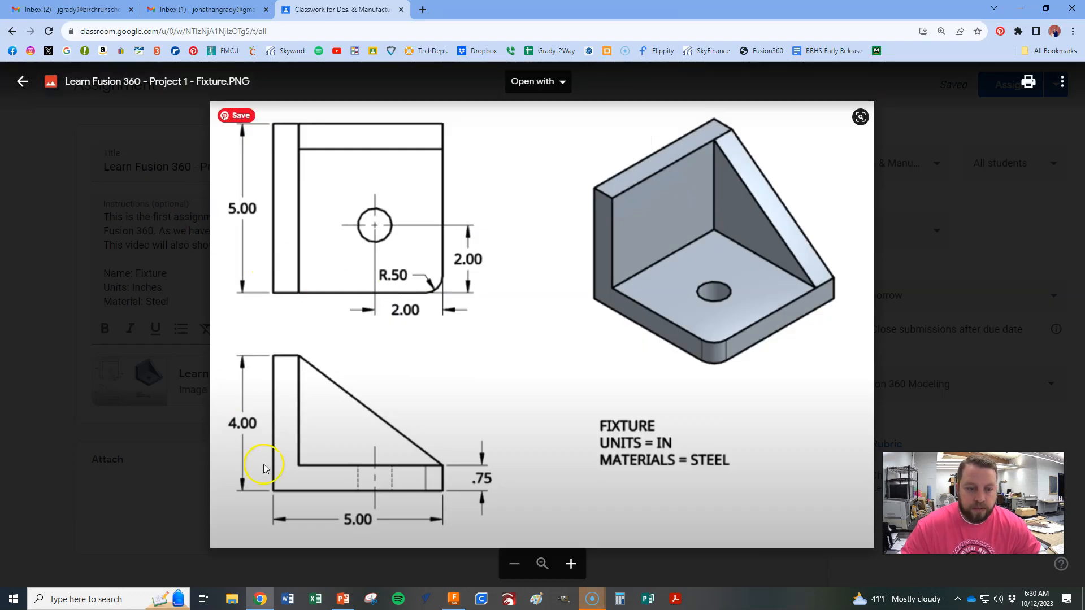
pyautogui.hotkey('alt', 'Tab')
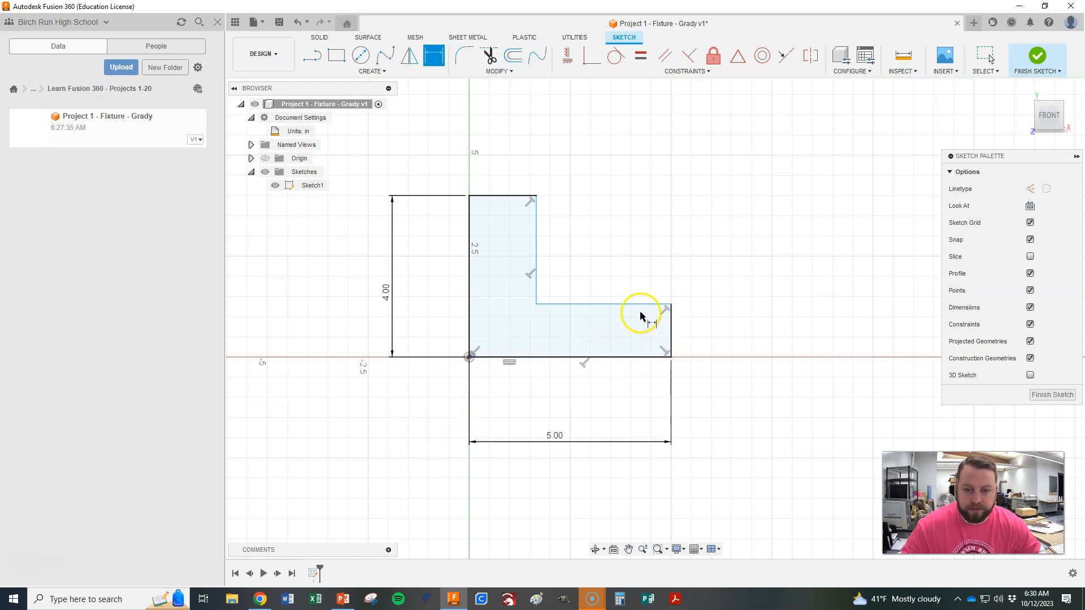
# Dimension the short vertical edge at the end of the base leg at 0.75 in, and check the upright leg in the Chrome drawing
pyautogui.click(672, 336)
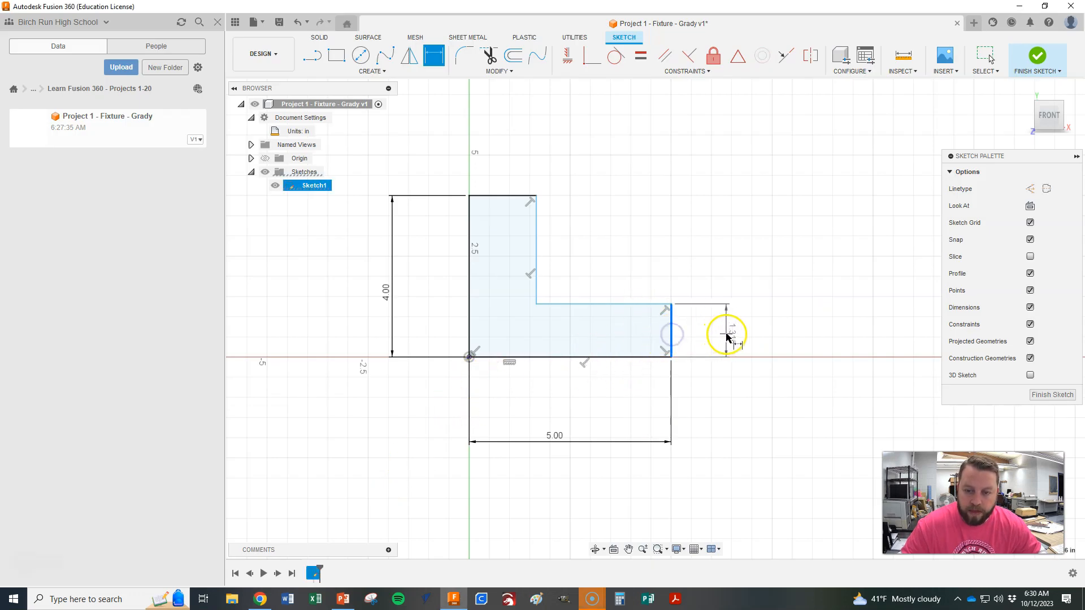
pyautogui.click(729, 333)
pyautogui.press('Escape')
pyautogui.hotkey('alt', 'Tab')
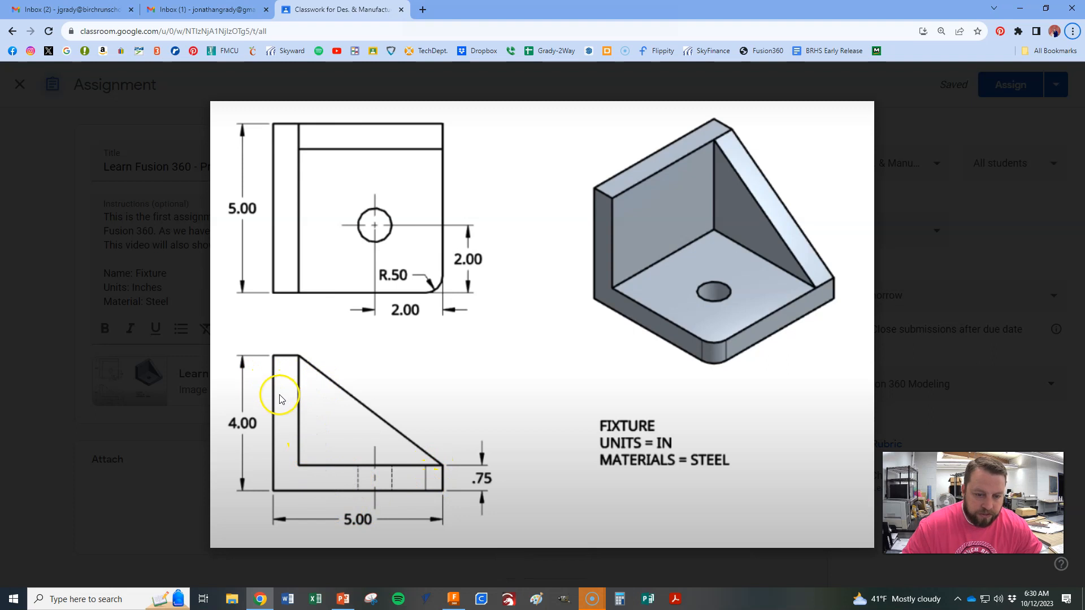
pyautogui.hotkey('alt', 'Tab')
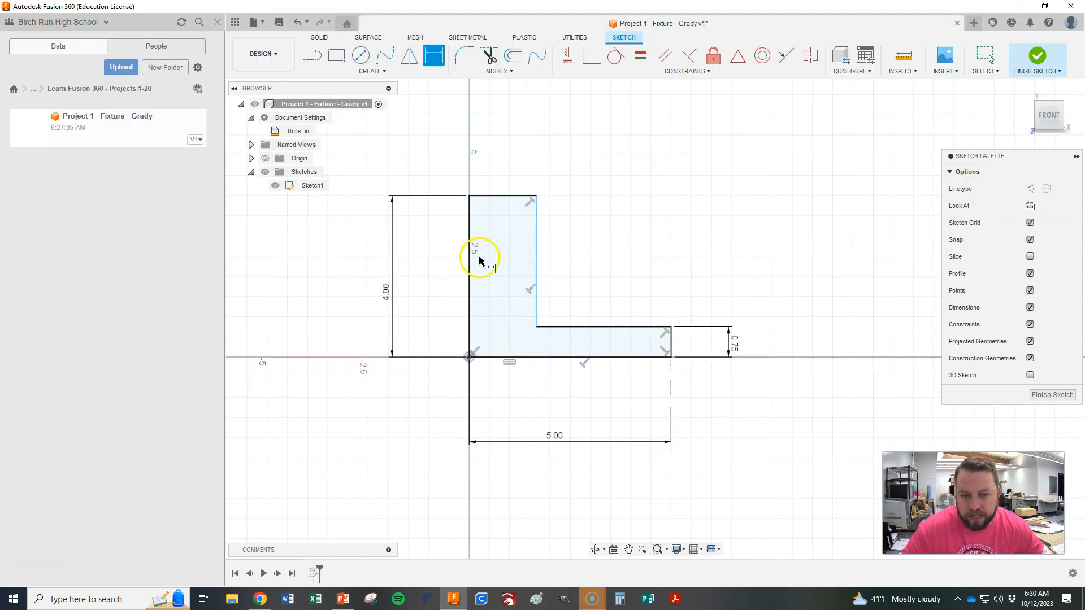
# Apply an Equal constraint between the base leg's short end edge and the upright leg's top edge
pyautogui.click(640, 57)
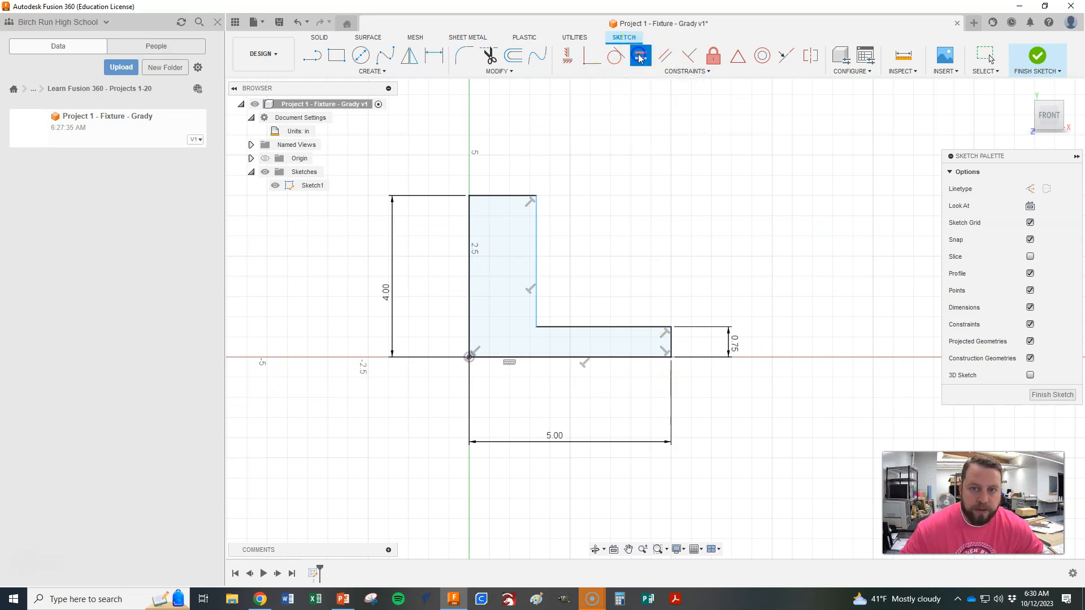
pyautogui.click(672, 343)
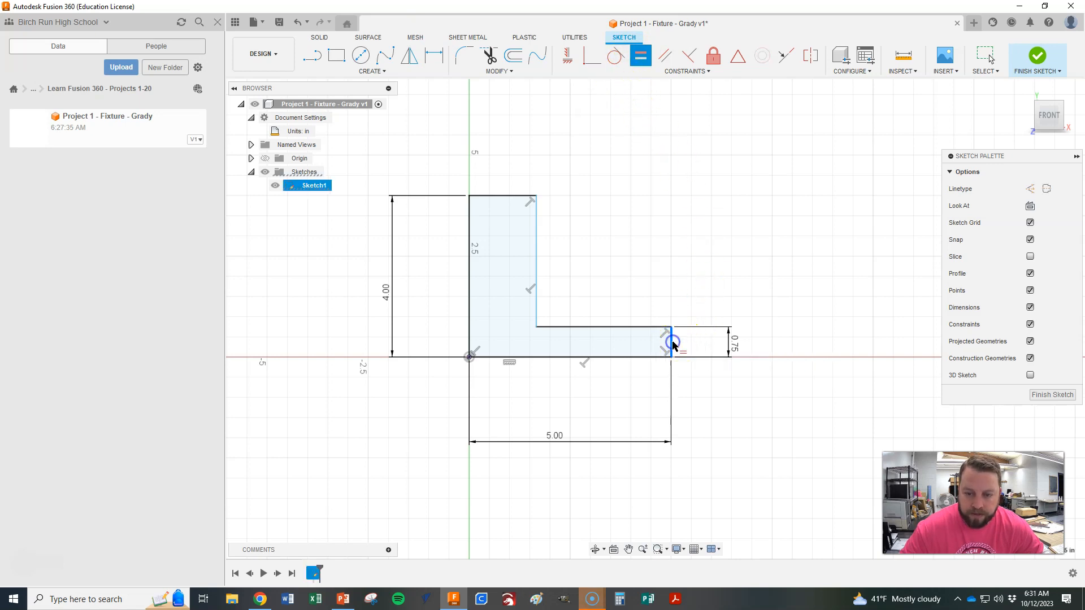
pyautogui.click(509, 196)
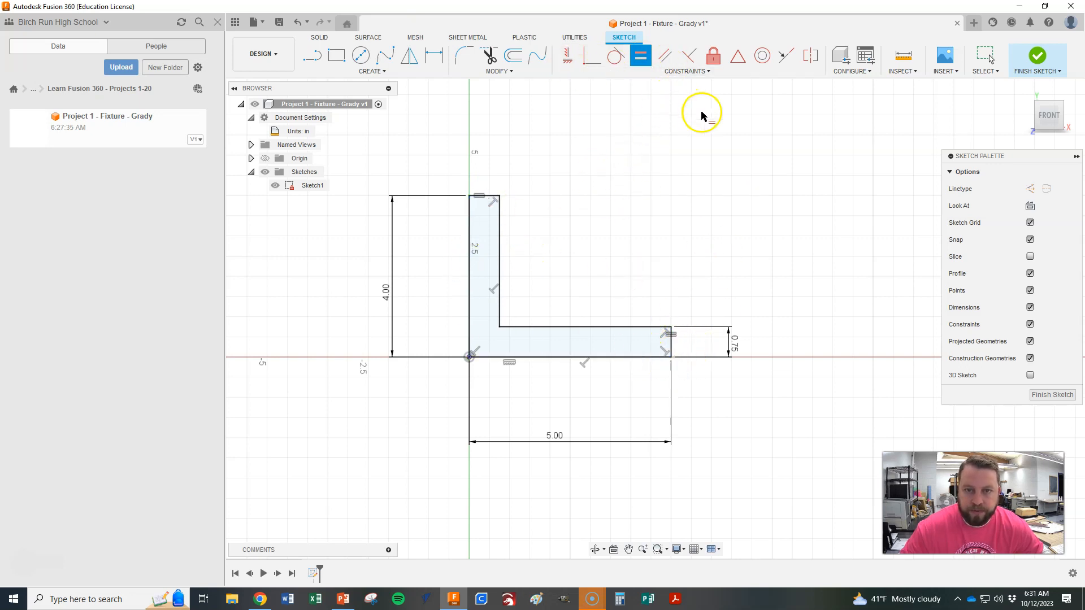
pyautogui.press('Escape')
# Test the equal constraint by setting the base leg's thickness to 0.25 in, and undo that change
pyautogui.doubleClick(737, 345)
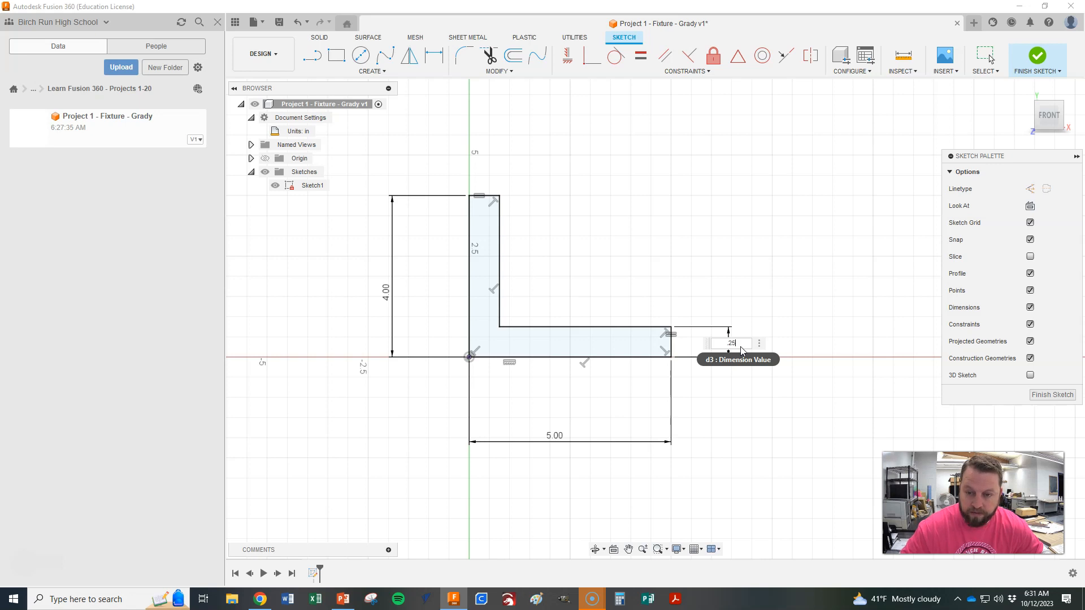
pyautogui.press('Return')
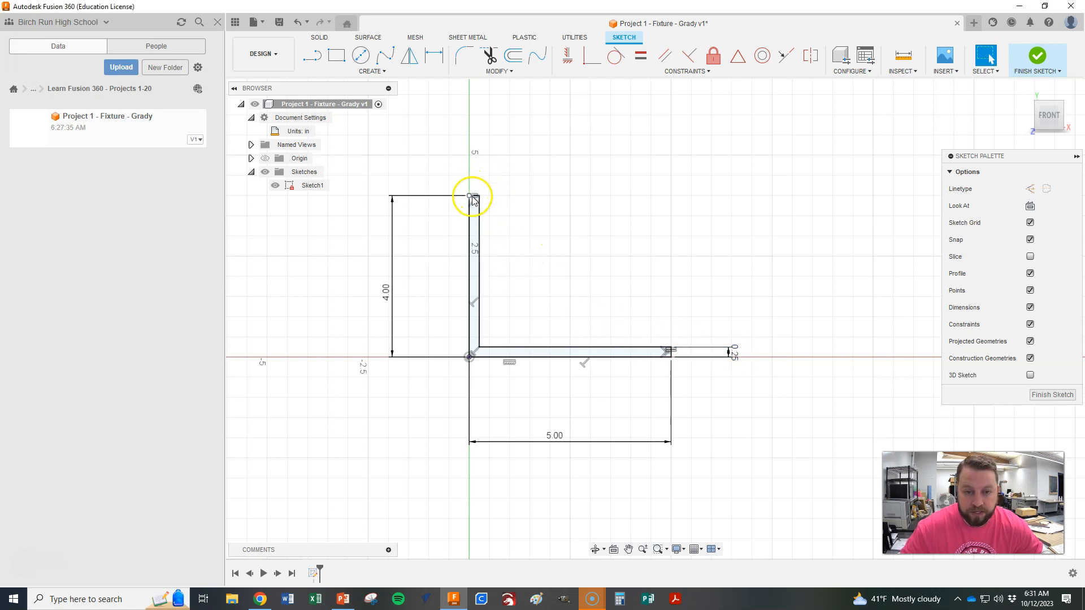
pyautogui.click(297, 22)
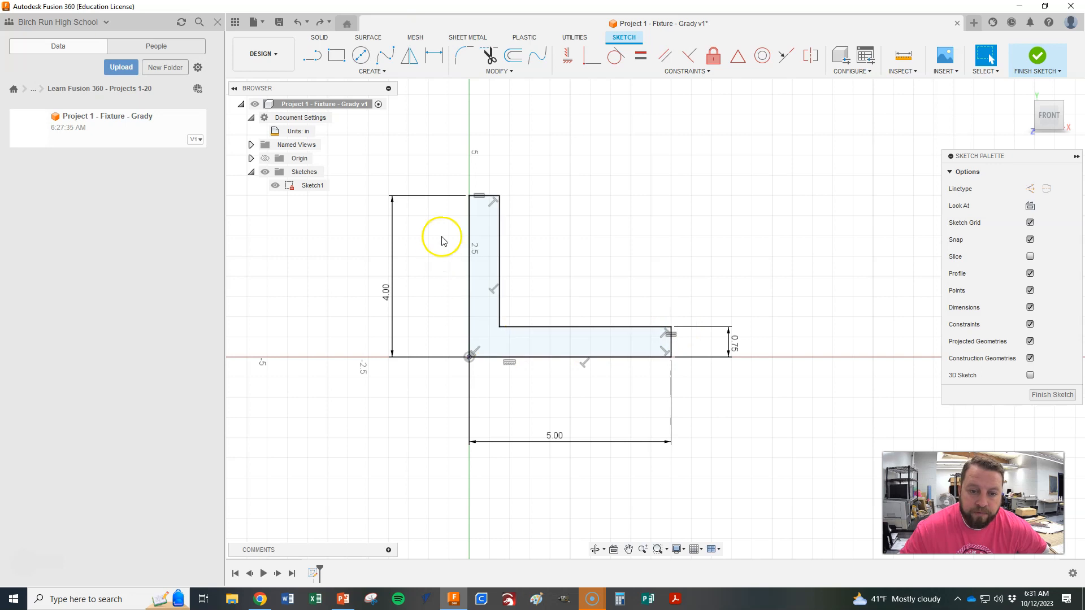
# Test whether the profile is fully constrained by trying to move its inner horizontal and vertical edges
pyautogui.moveTo(534, 327); pyautogui.dragTo(535, 337)
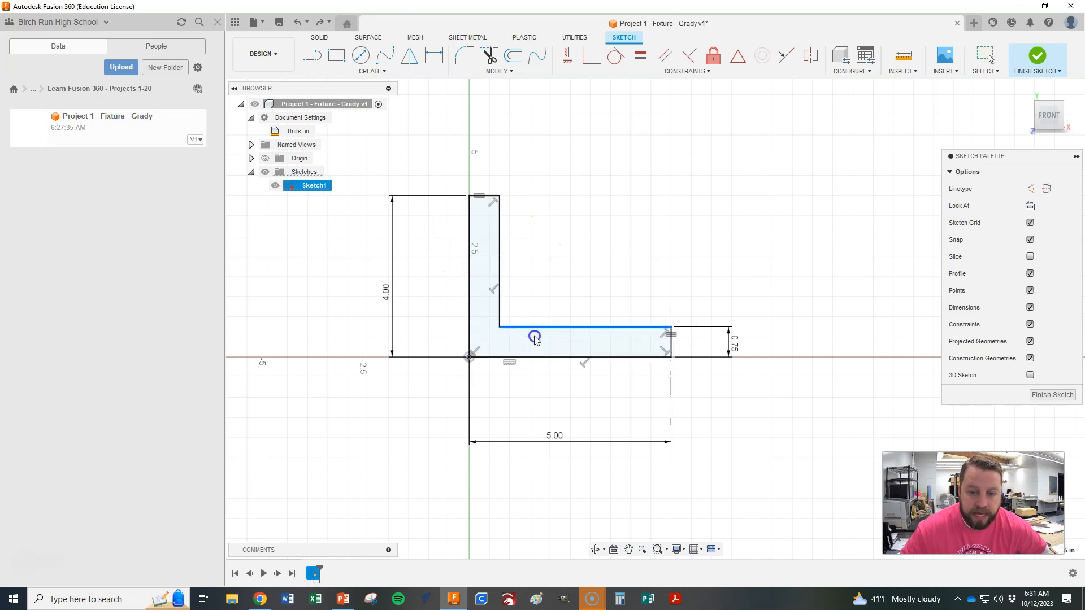
pyautogui.moveTo(500, 295); pyautogui.dragTo(563, 300)
pyautogui.click(590, 289)
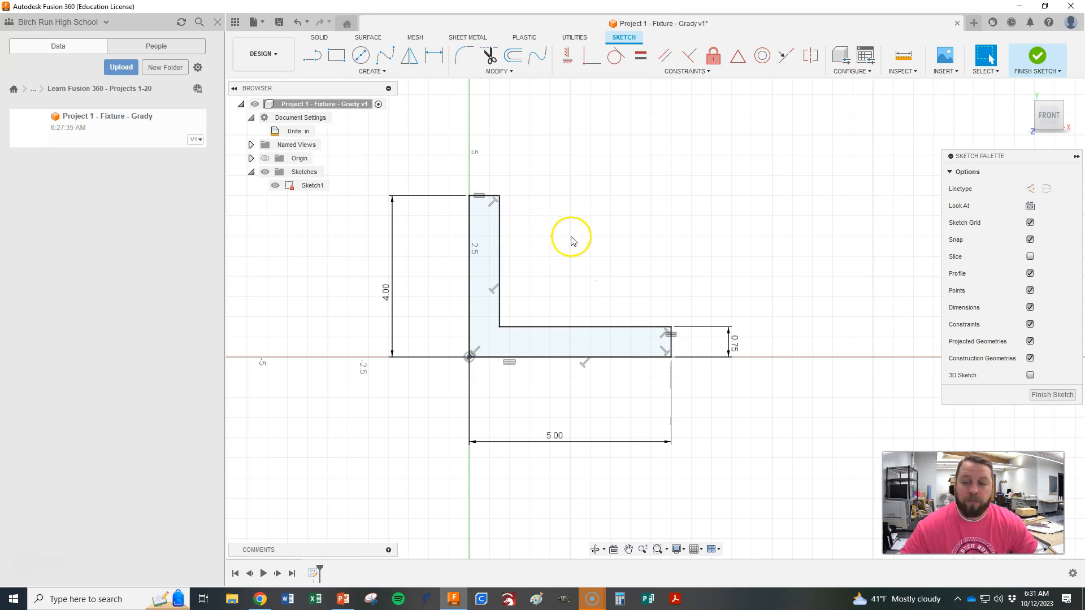
# Finish the sketch in the home isometric view and check the bracket's depth on the fixture drawing in Chrome
pyautogui.click(1049, 395)
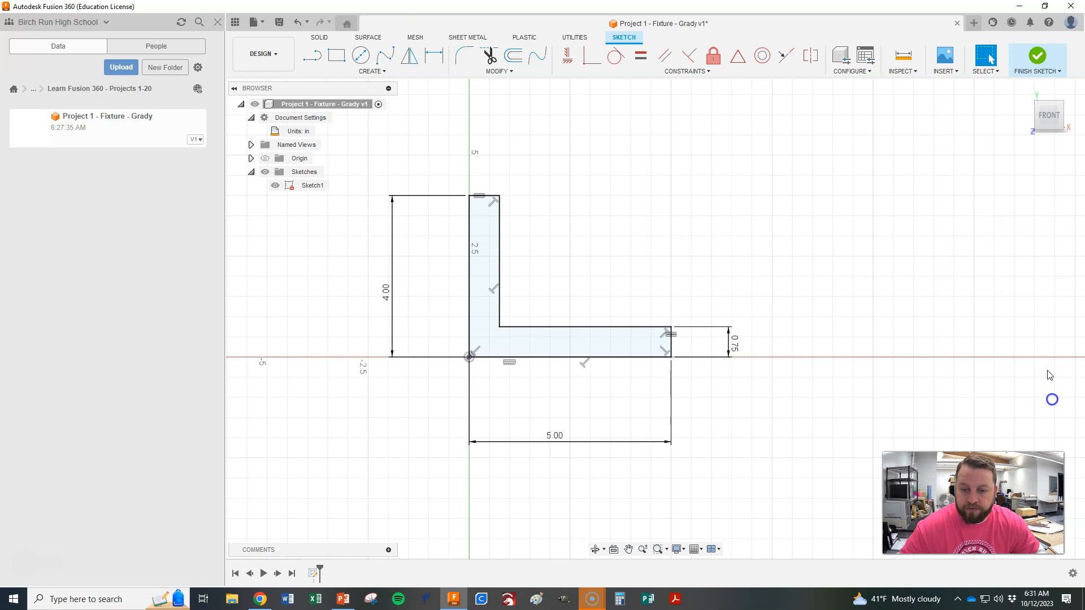
pyautogui.click(1026, 94)
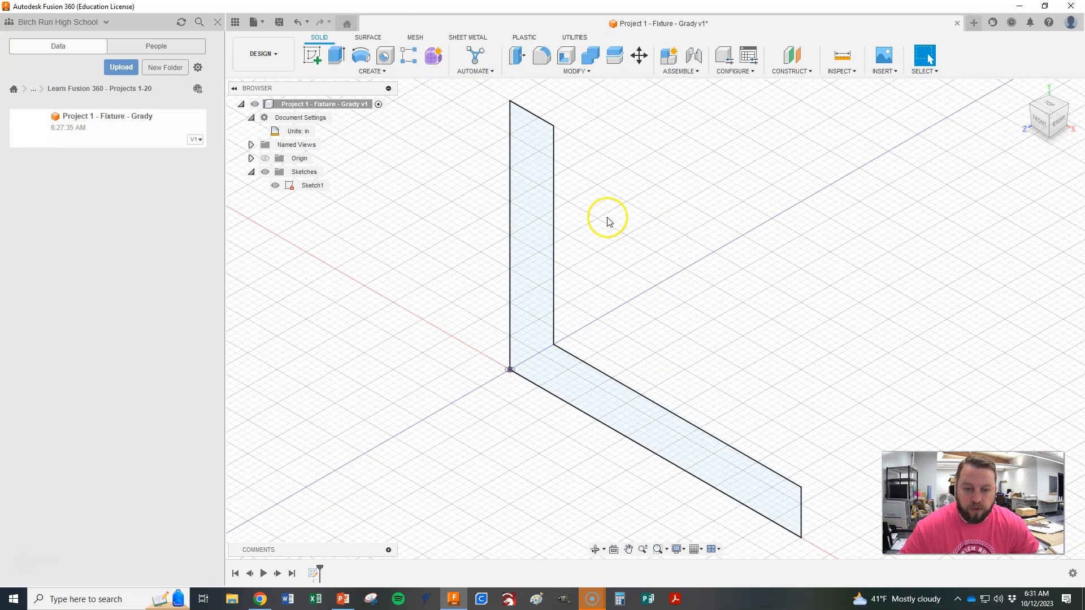
pyautogui.hotkey('alt', 'Tab')
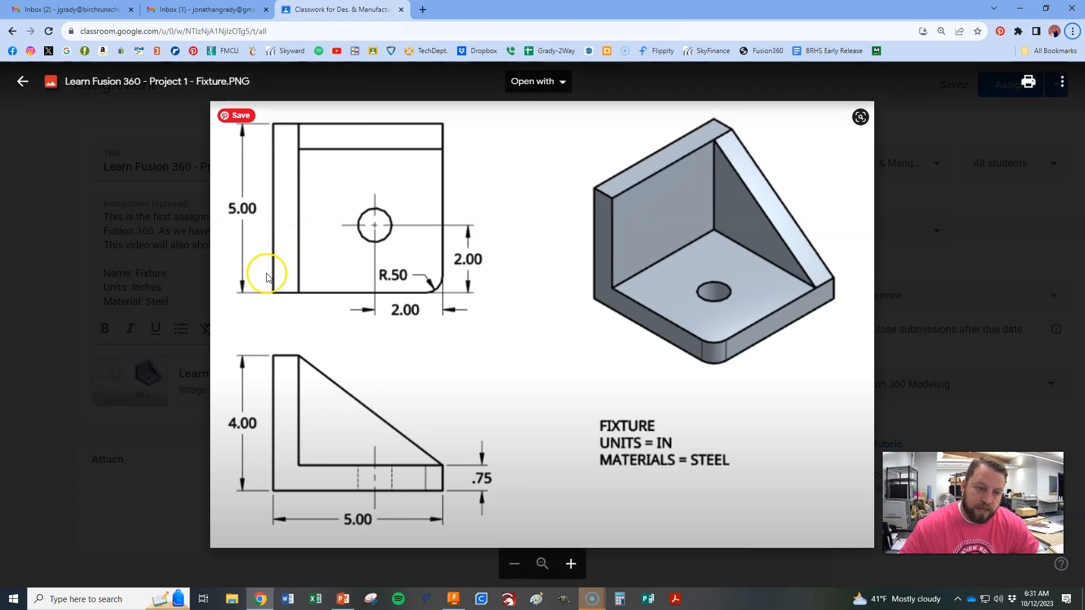
pyautogui.hotkey('alt', 'Tab')
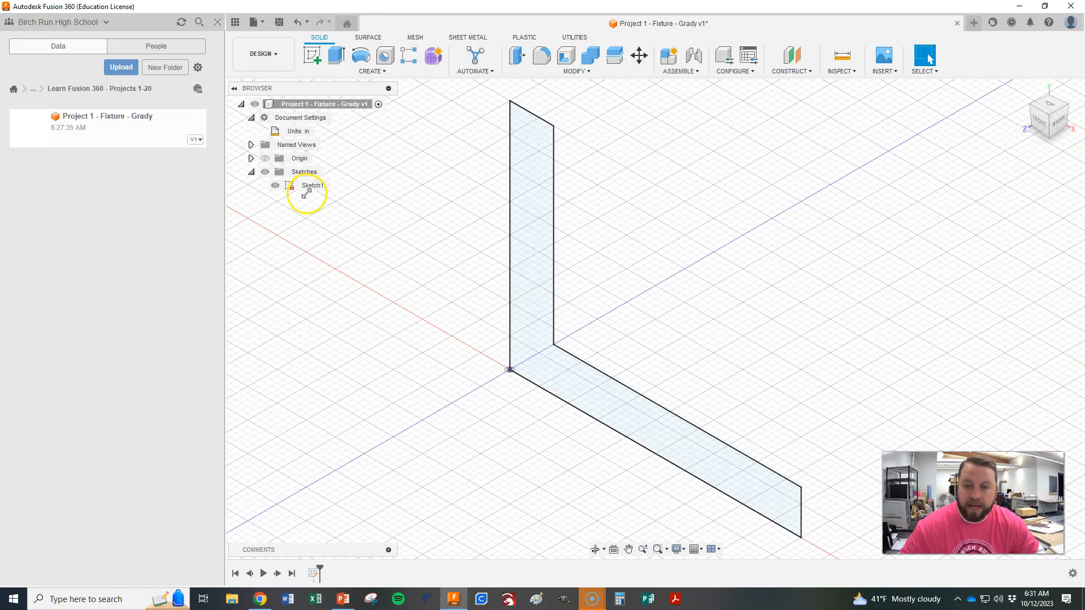
# Extrude the L profile by -5 in as a new body
pyautogui.click(336, 55)
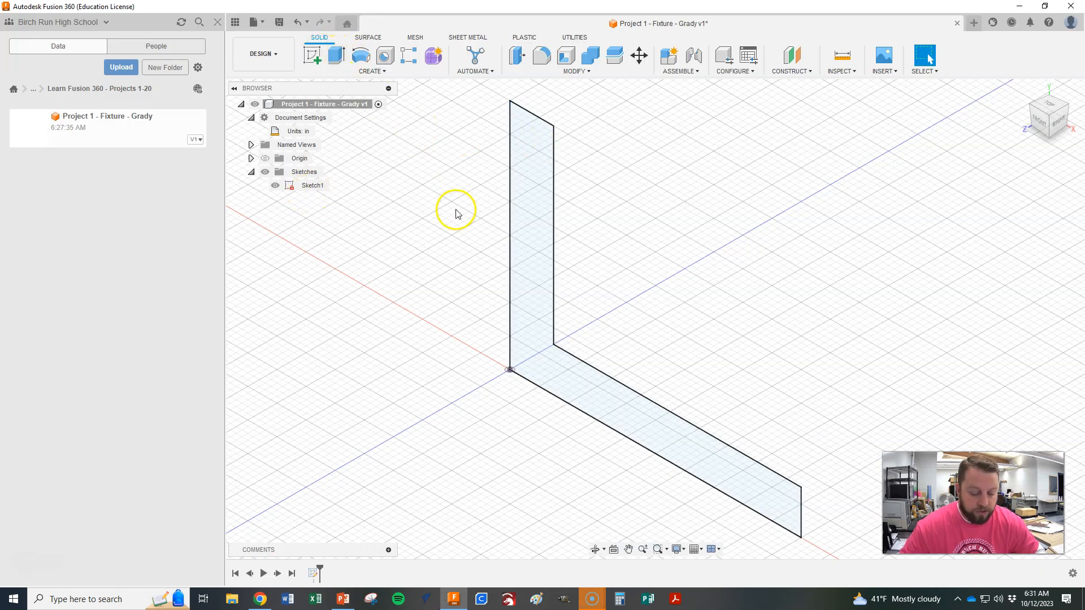
pyautogui.click(543, 243)
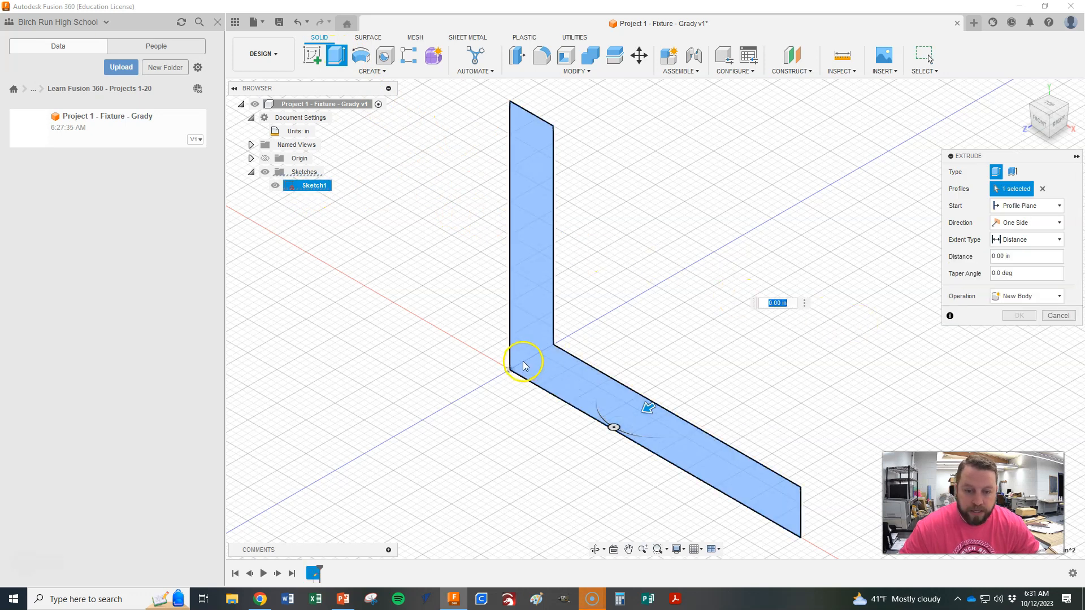
pyautogui.moveTo(644, 406); pyautogui.dragTo(796, 321)
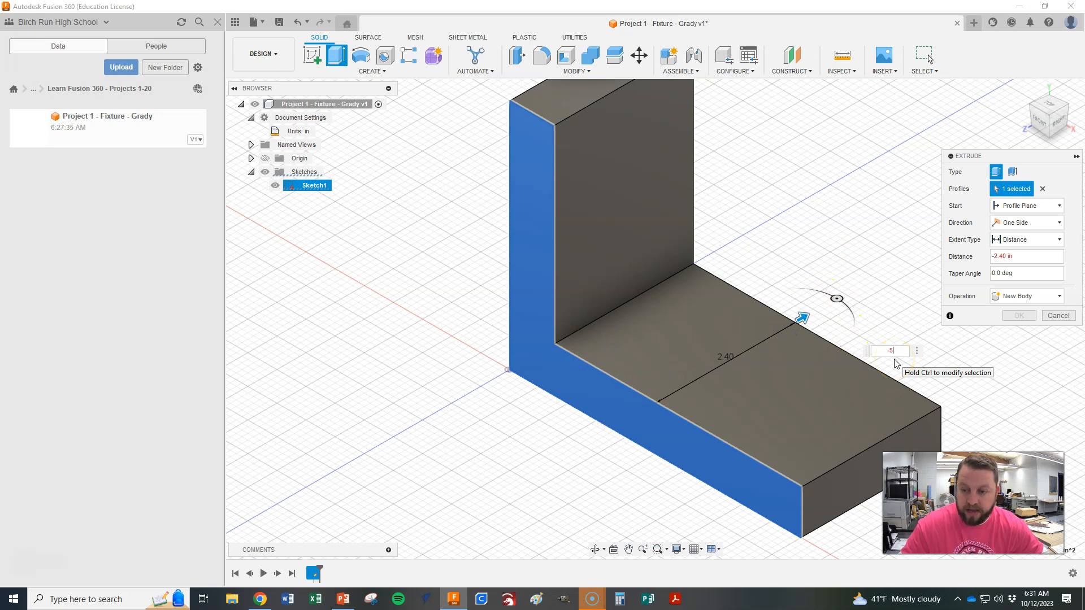
pyautogui.press('Return')
pyautogui.scroll(-2, 413, 441)
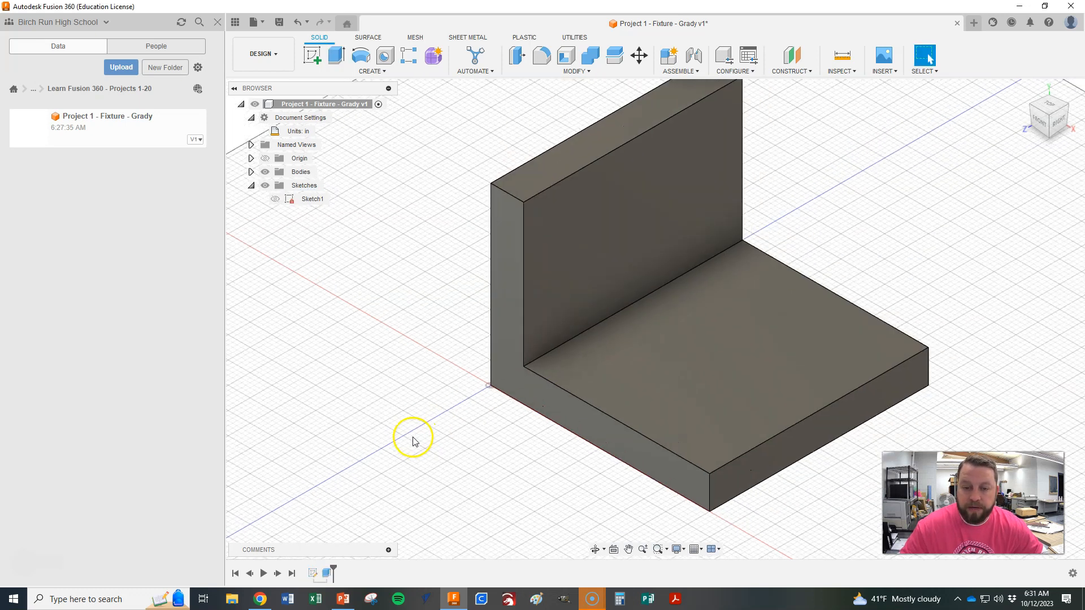
pyautogui.scroll(-3, 414, 440)
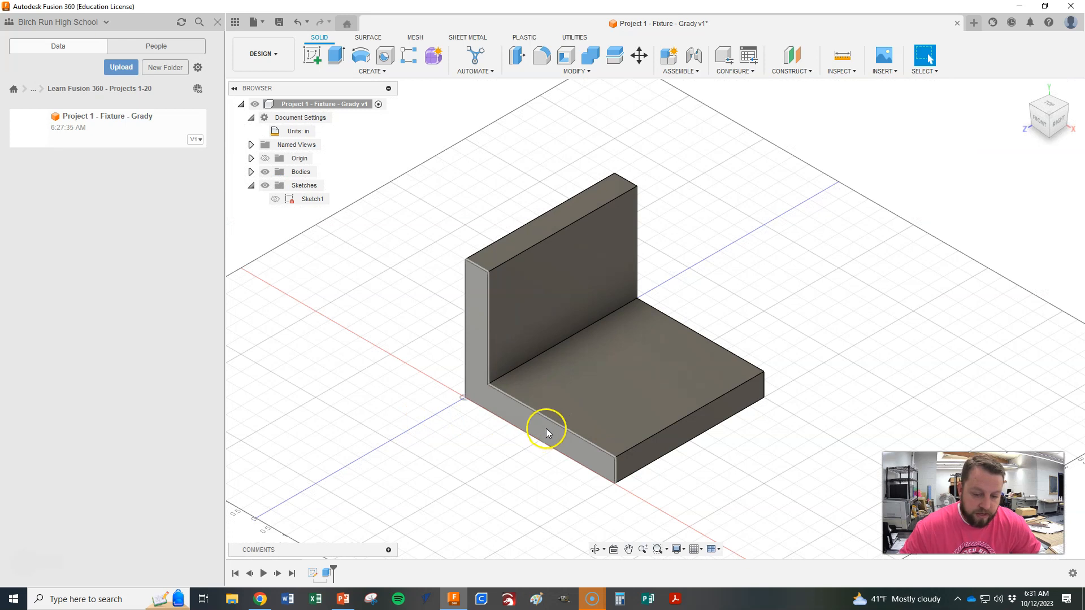
# Check the triangular rib on the drawing in Chrome and start a new sketch on the bracket's rear L-shaped face
pyautogui.hotkey('alt', 'Tab')
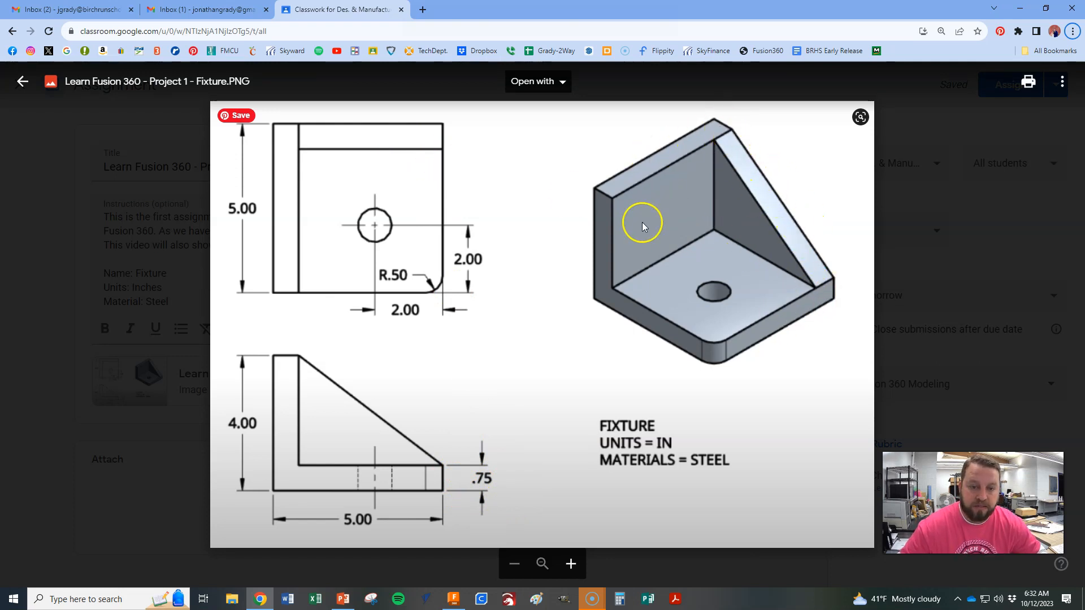
pyautogui.hotkey('alt', 'Tab')
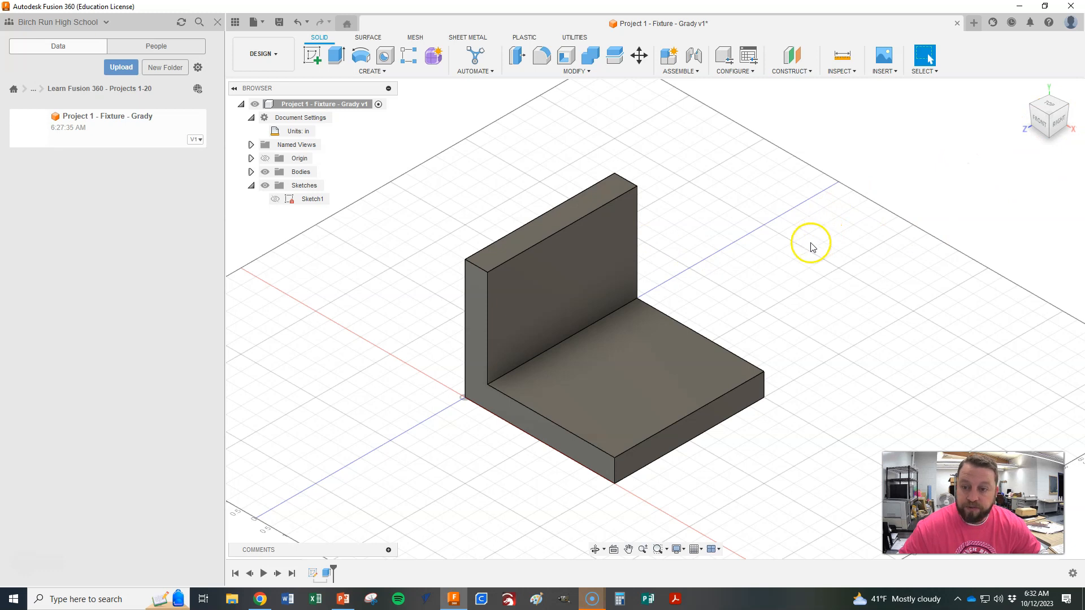
pyautogui.moveTo(802, 268)
pyautogui.keyDown('shift'); pyautogui.mouseDown(button='middle')
pyautogui.moveTo(712, 266)
pyautogui.moveTo(829, 260)
pyautogui.moveTo(792, 266)
pyautogui.mouseUp(button='middle'); pyautogui.keyUp('shift')
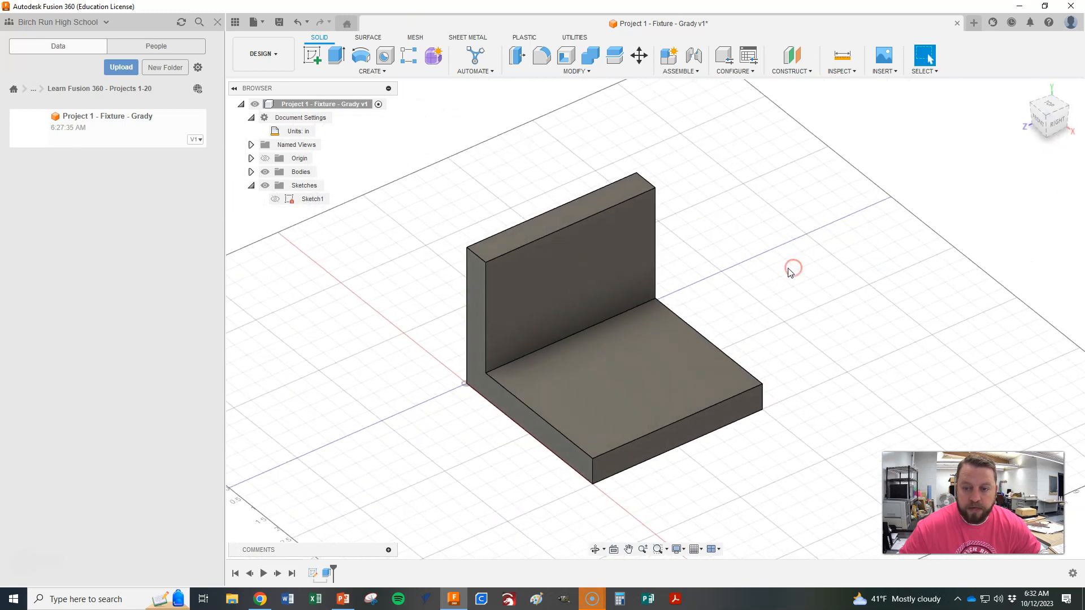
pyautogui.click(1066, 108)
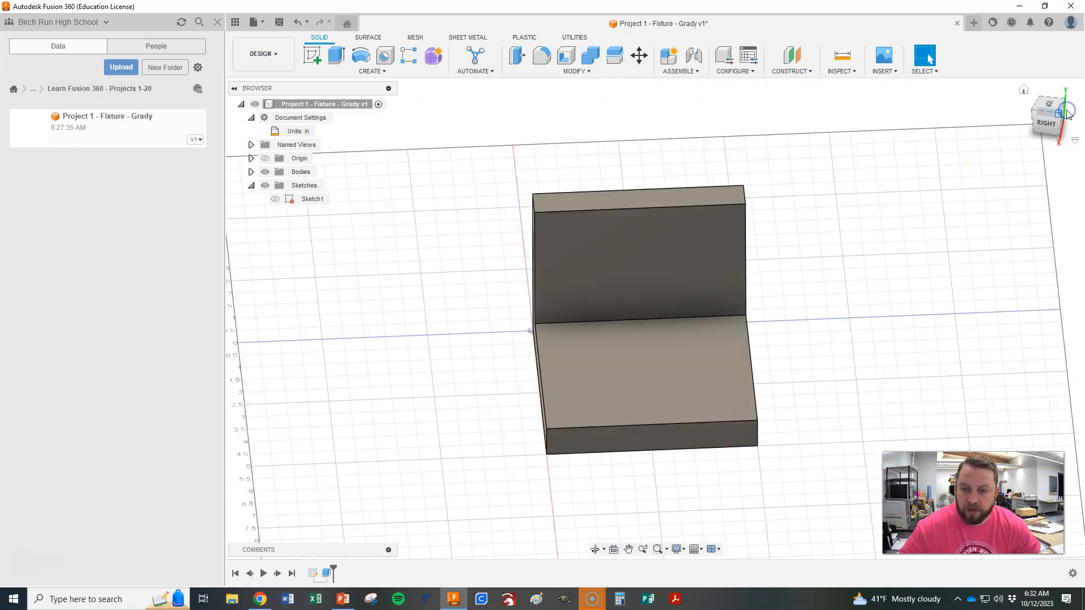
pyautogui.click(1065, 106)
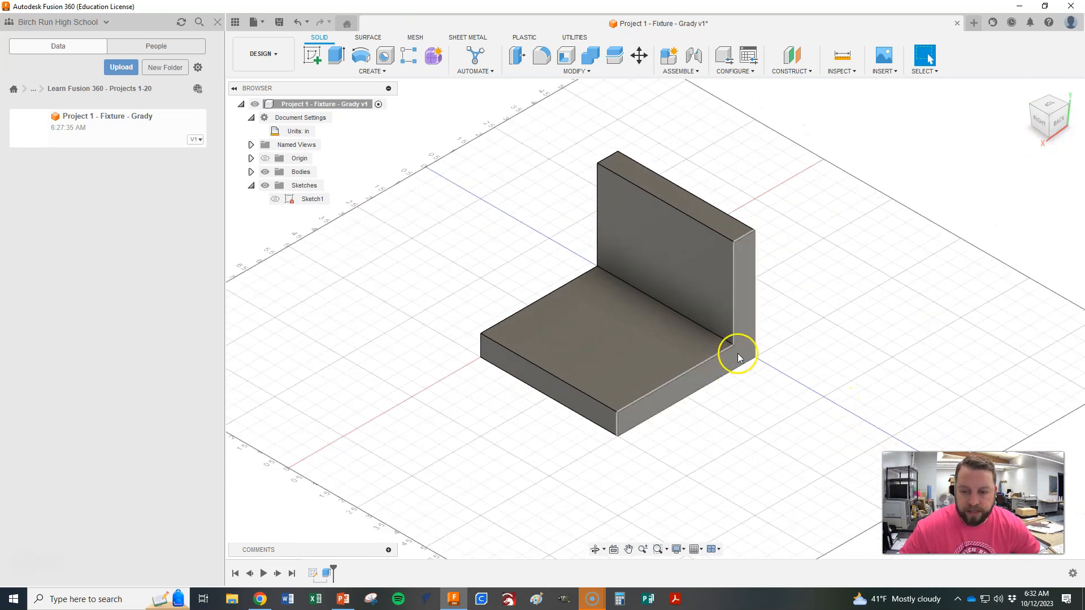
pyautogui.scroll(1, 824, 337)
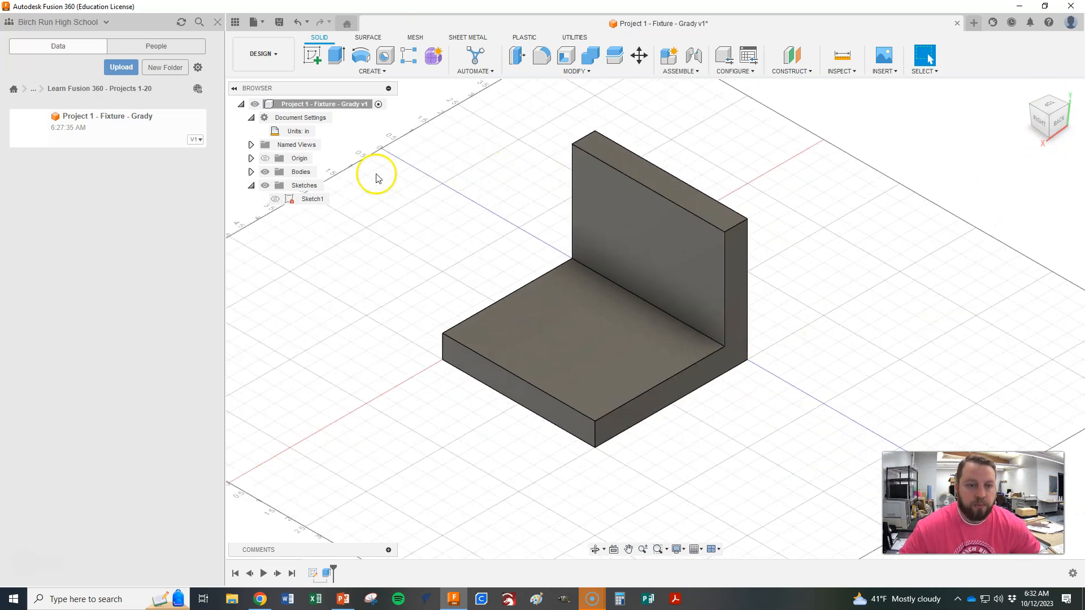
pyautogui.click(312, 55)
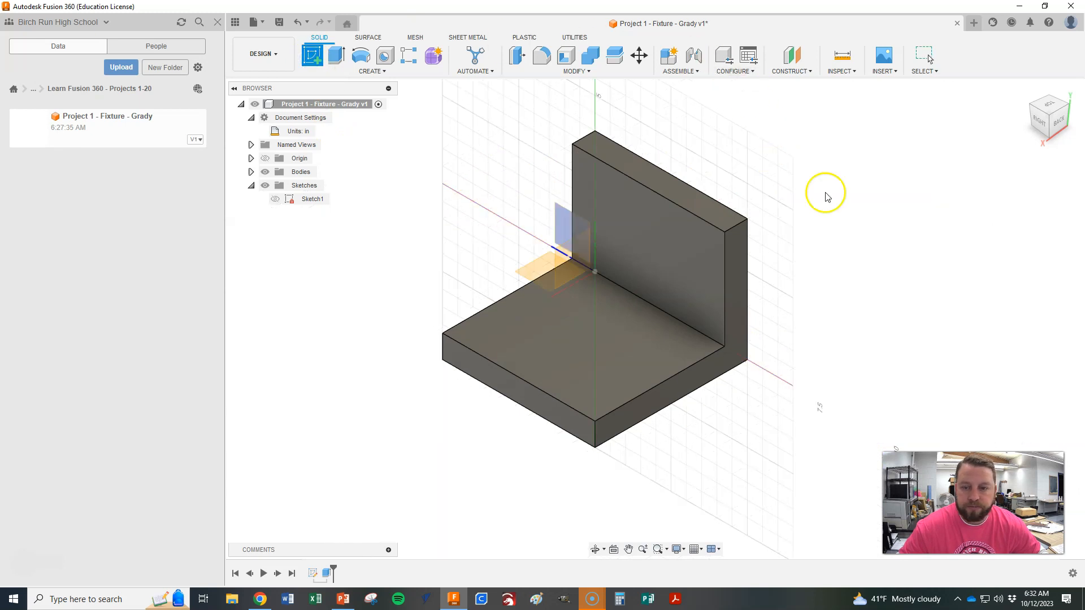
pyautogui.click(736, 291)
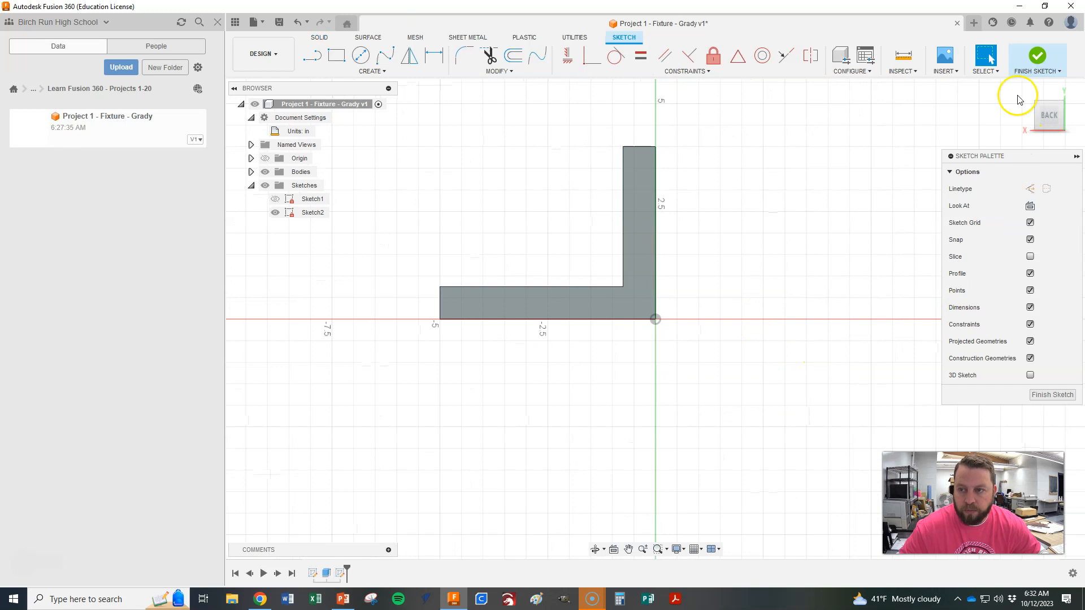
pyautogui.scroll(2, 461, 158)
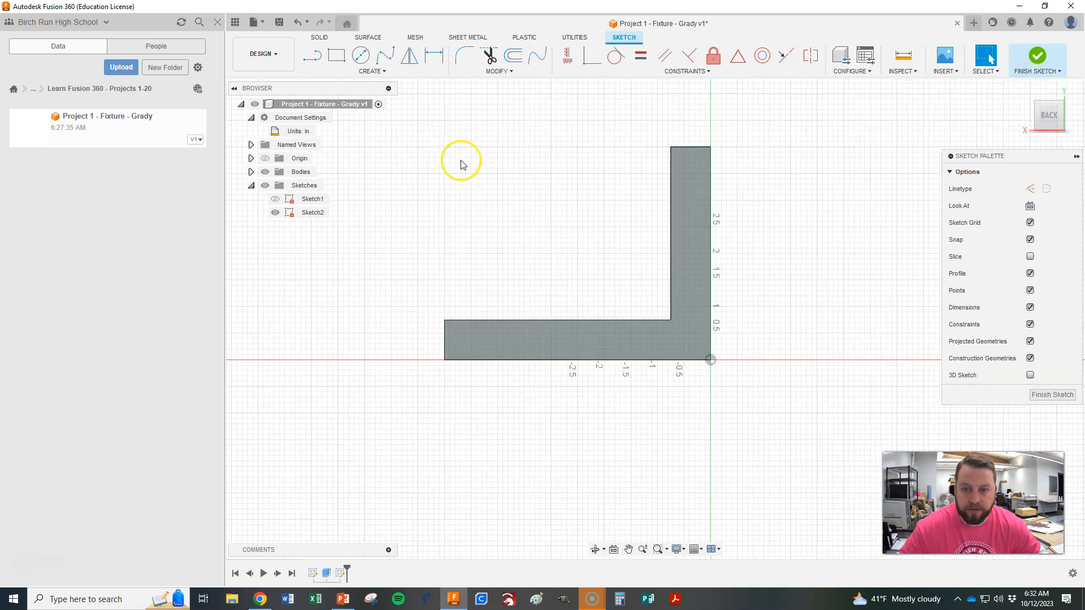
# Sketch a line joining the upright's inner top corner to the base's outer top corner, and finish the sketch in the home view
pyautogui.click(312, 55)
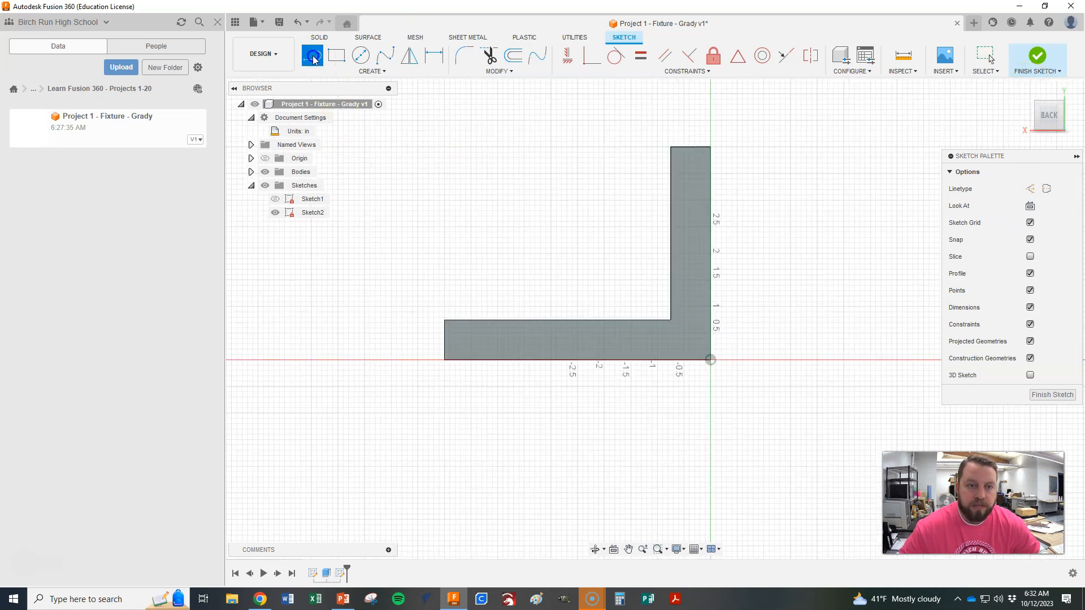
pyautogui.click(672, 147)
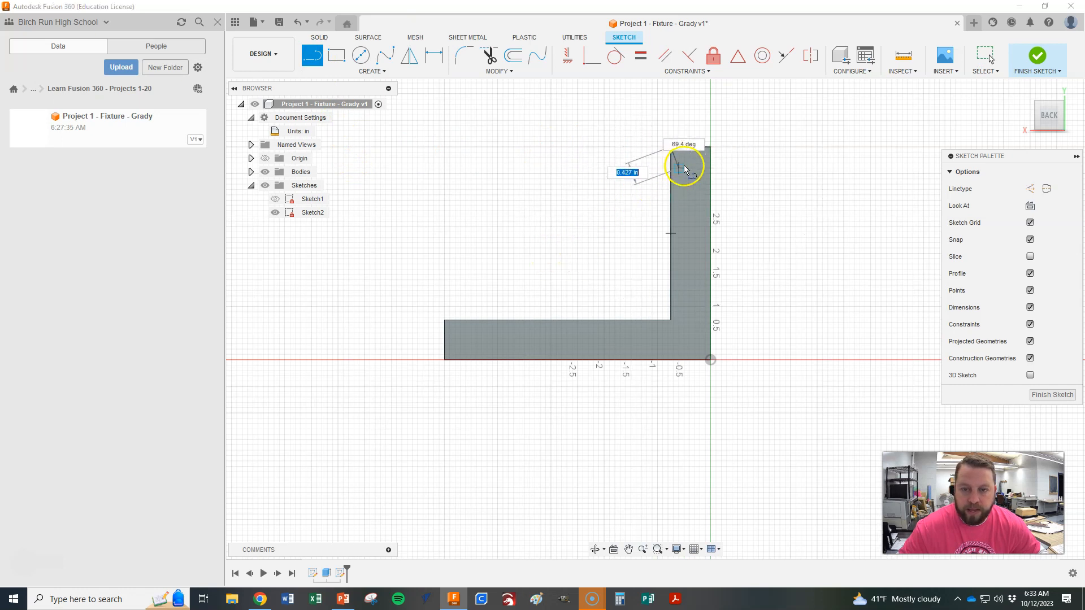
pyautogui.click(445, 321)
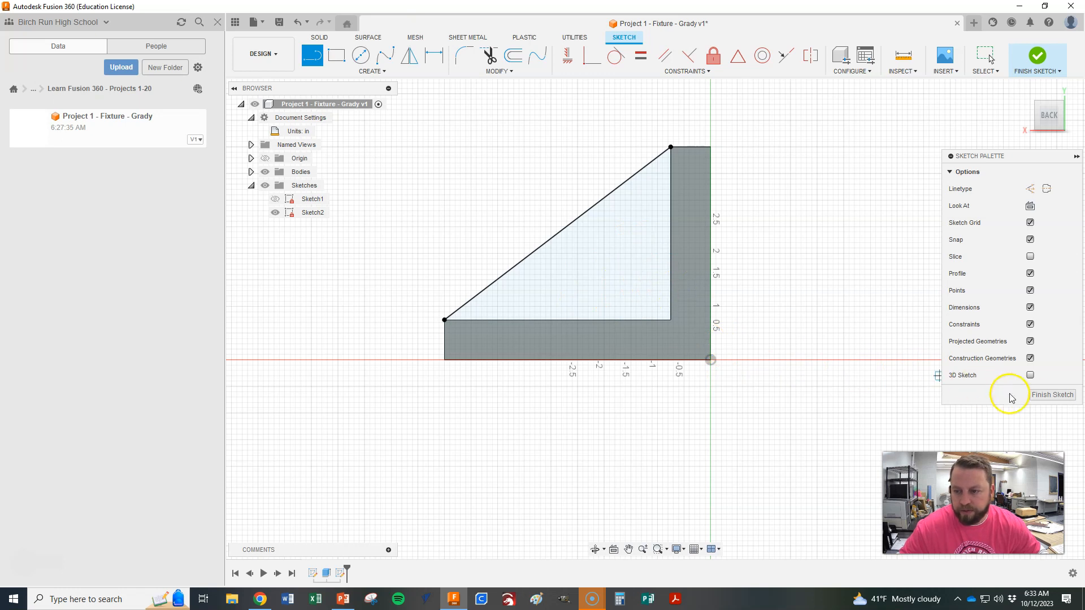
pyautogui.click(1049, 394)
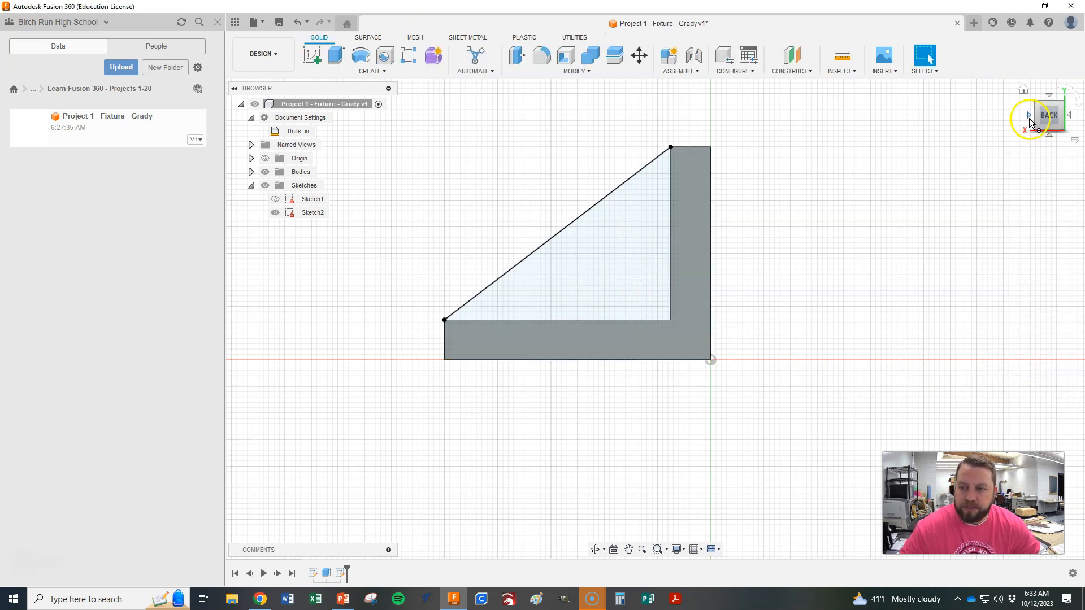
pyautogui.click(1024, 93)
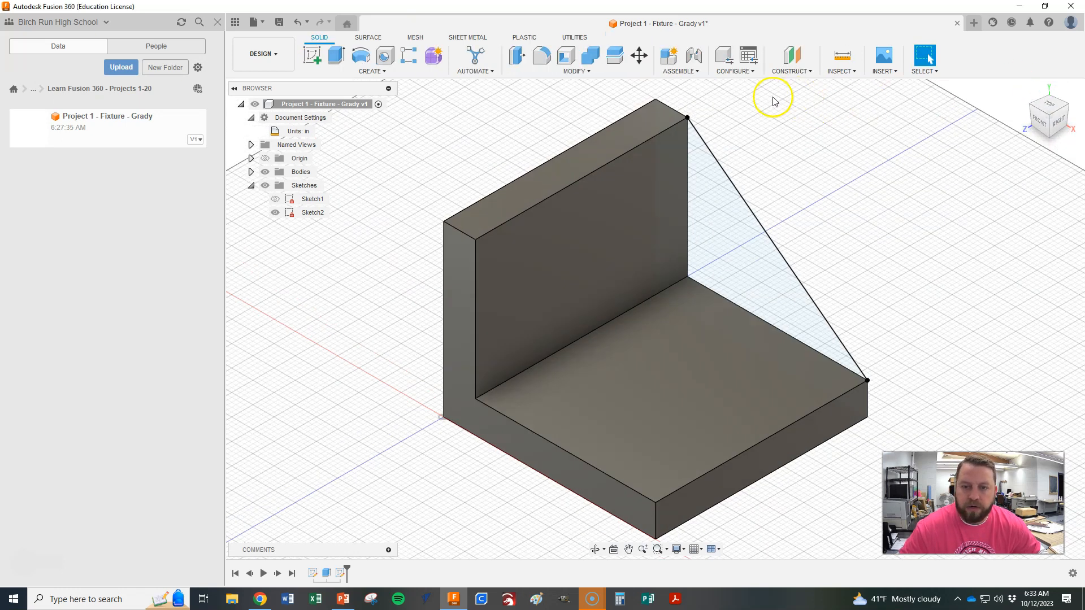
# Extrude the triangular profile by -0.75 in, joined to the bracket body
pyautogui.click(336, 54)
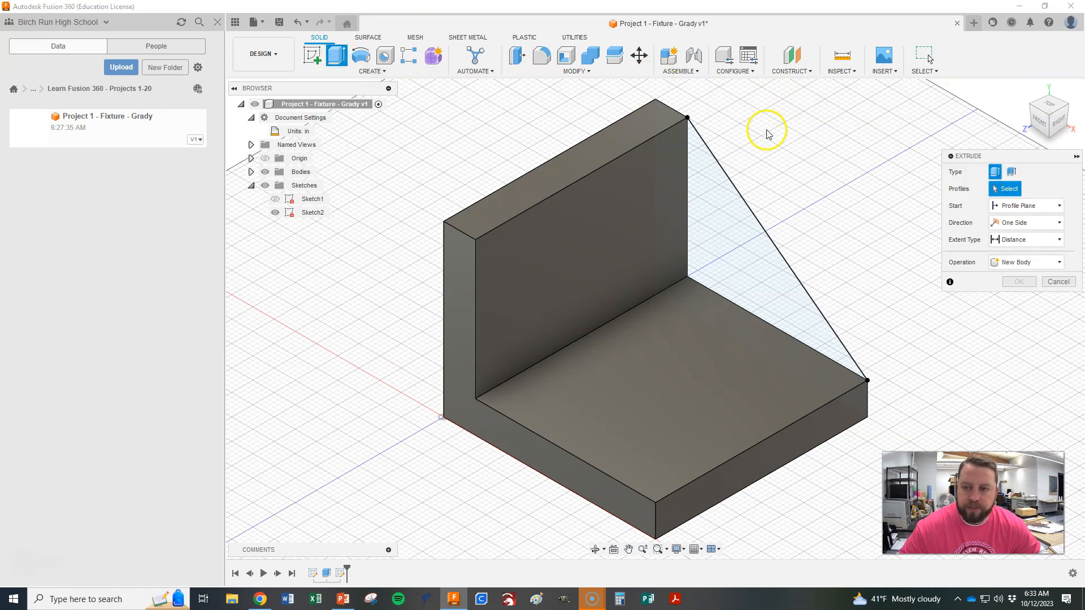
pyautogui.click(754, 249)
pyautogui.moveTo(798, 241); pyautogui.dragTo(874, 270)
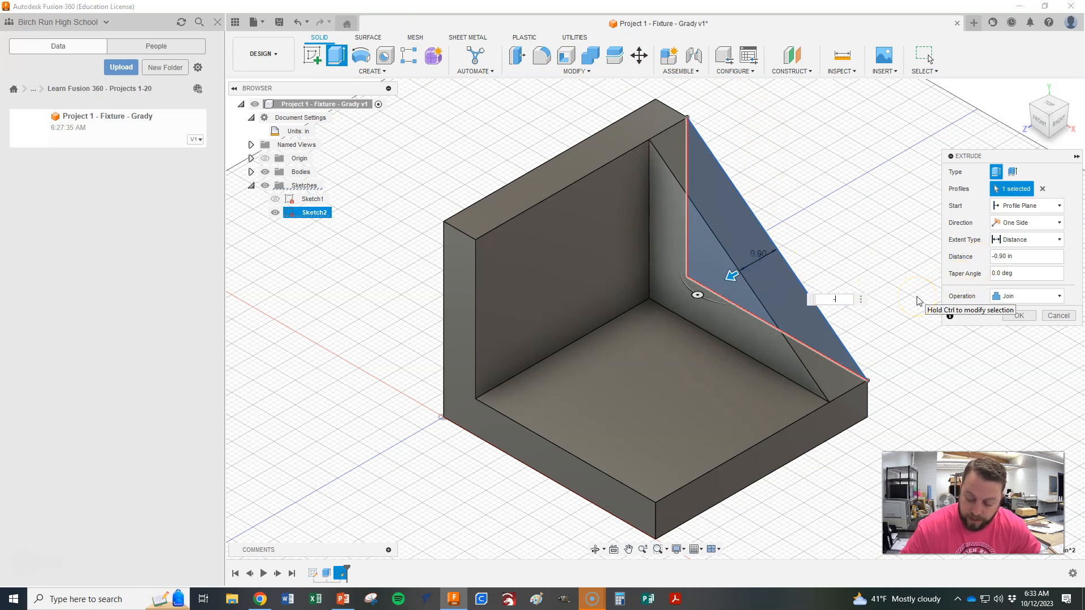
pyautogui.press('Return')
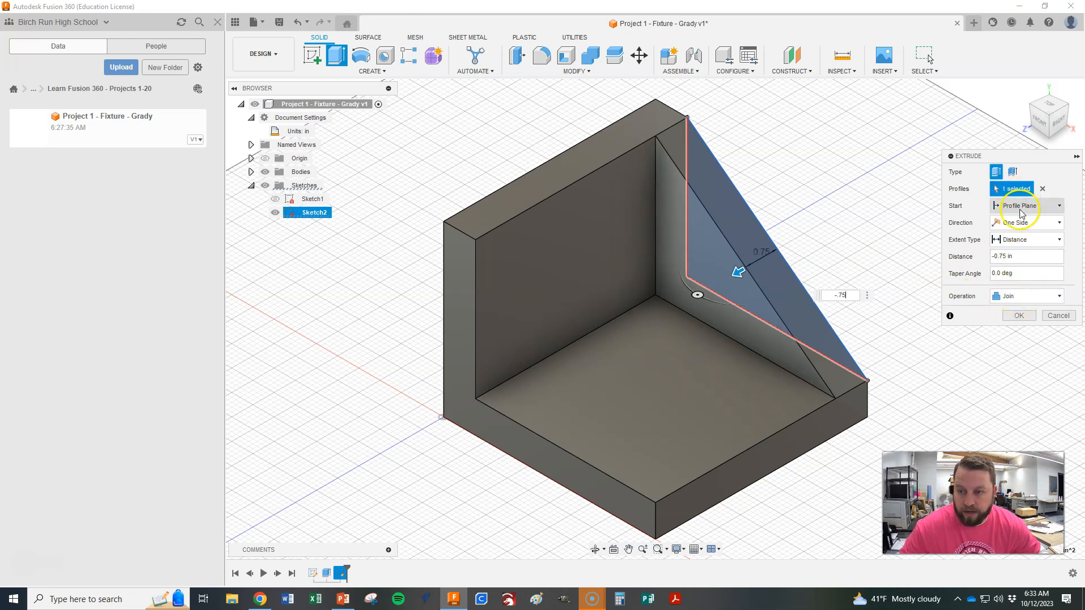
pyautogui.click(1026, 318)
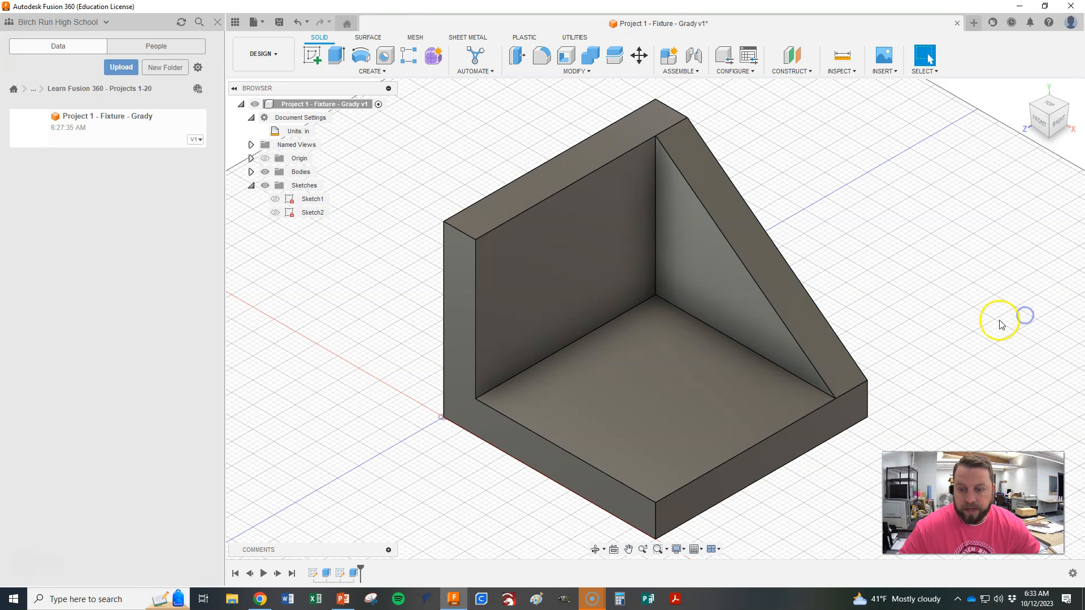
# Compare the rib with the drawing in Chrome and save the design with the version description Midway
pyautogui.hotkey('alt', 'Tab')
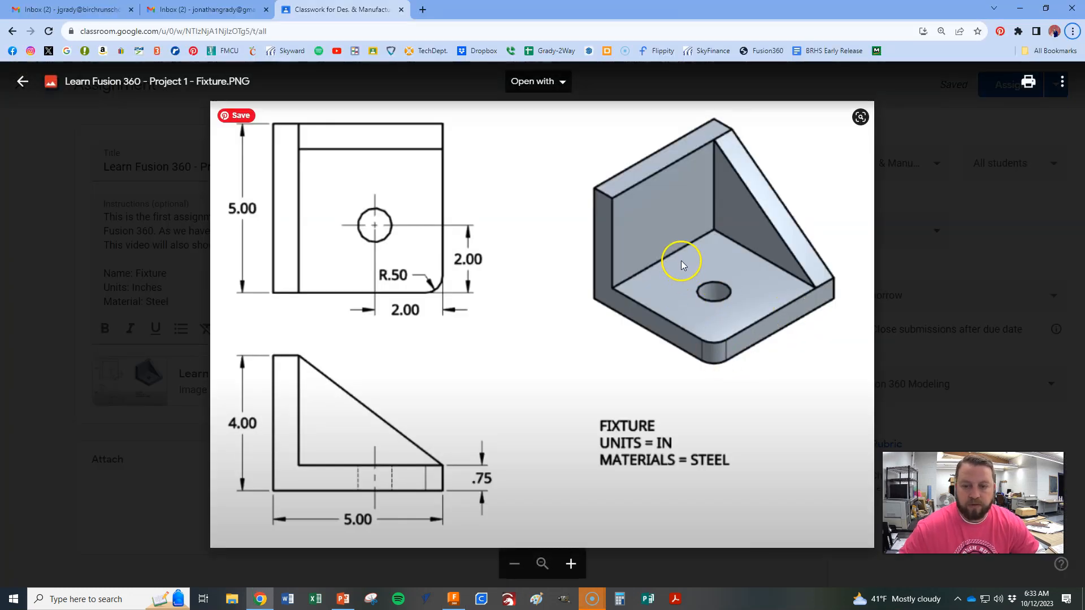
pyautogui.hotkey('alt', 'Tab')
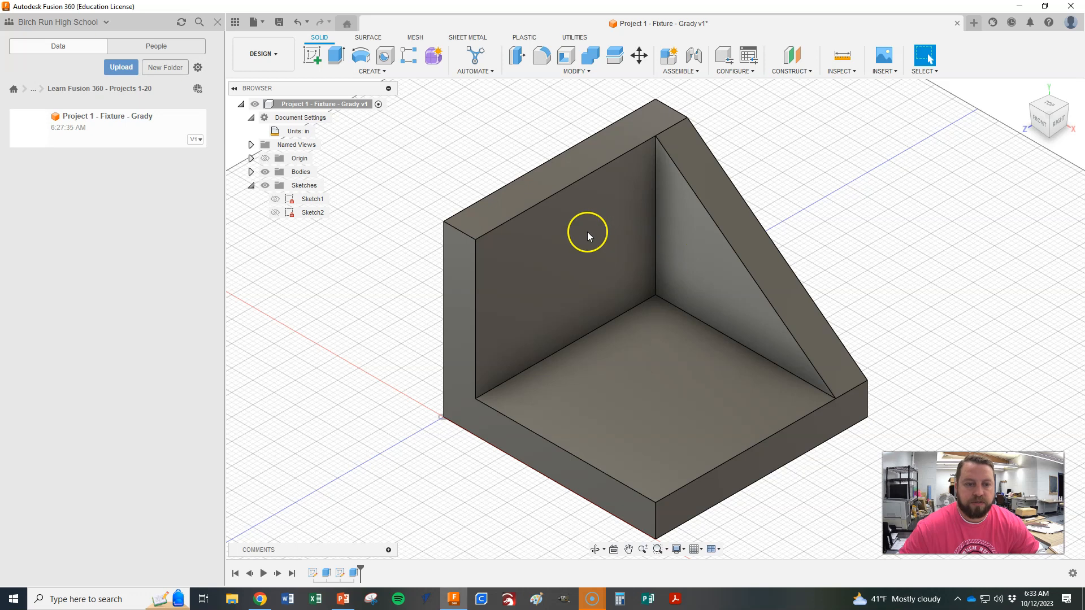
pyautogui.click(281, 23)
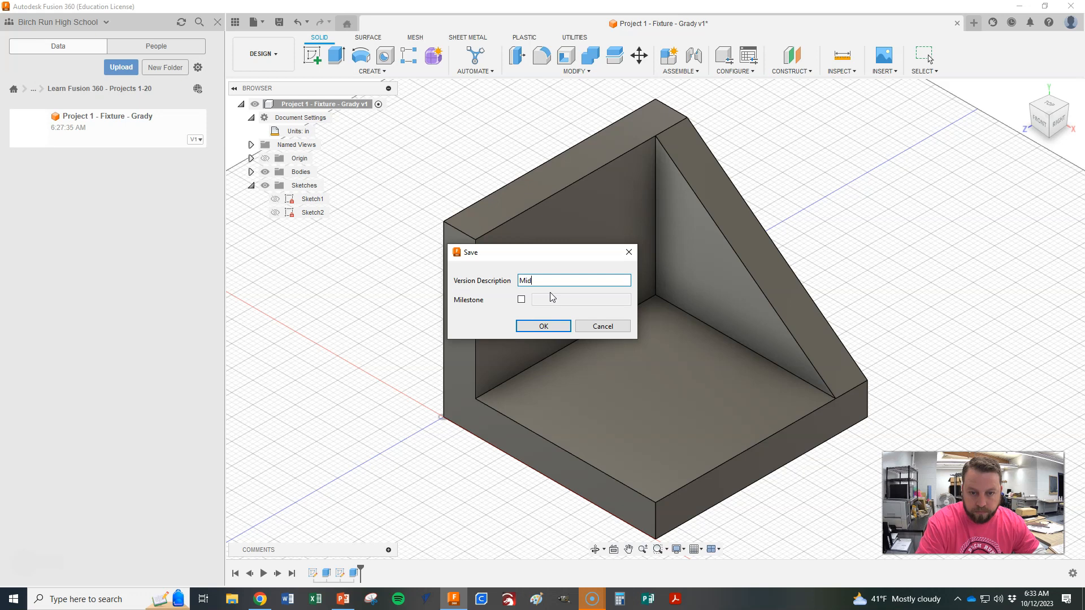
pyautogui.click(554, 306)
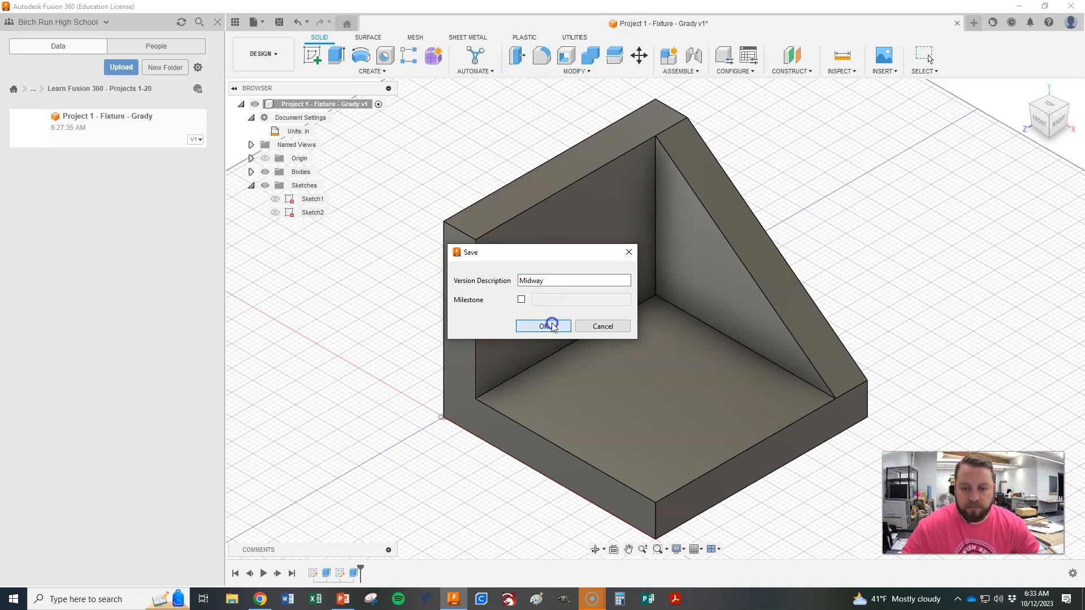
pyautogui.click(543, 327)
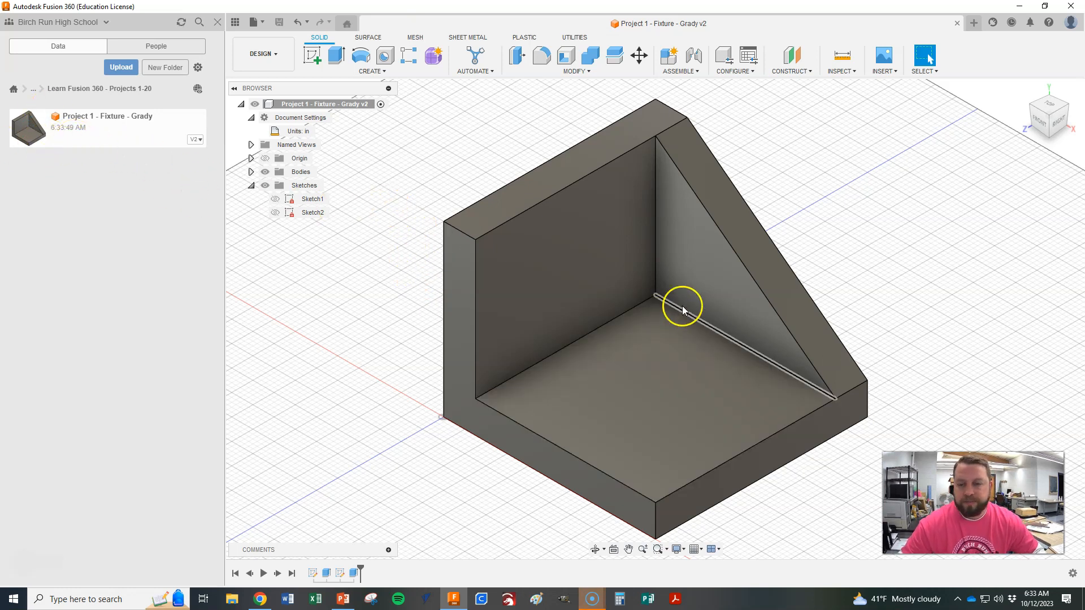
# Check the hole's position and the corner radius on the fixture drawing in Chrome and return to Fusion 360
pyautogui.scroll(-1, 550, 325)
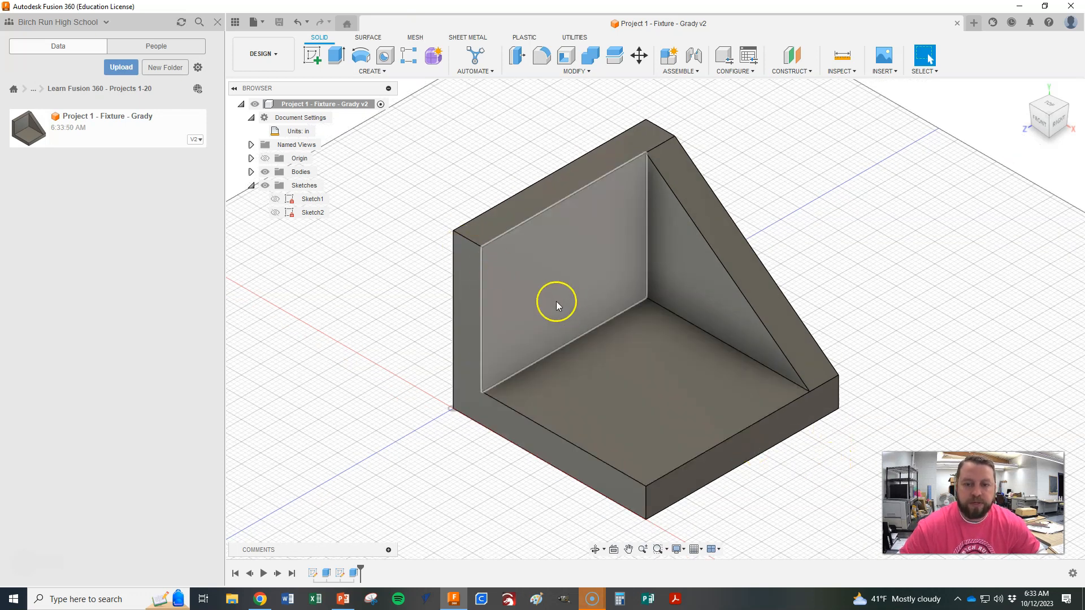
pyautogui.hotkey('alt', 'Tab')
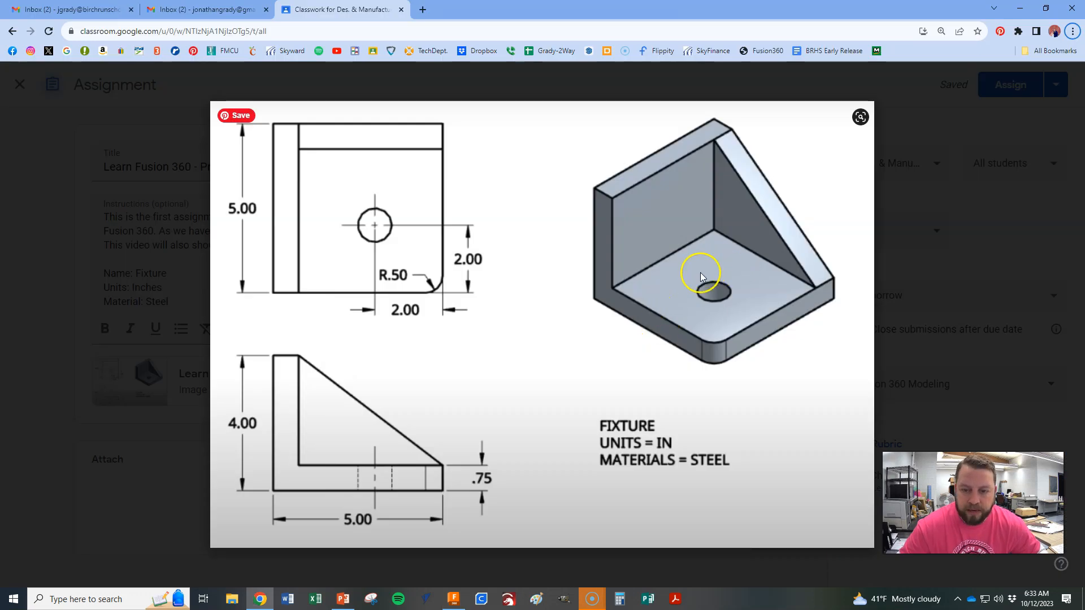
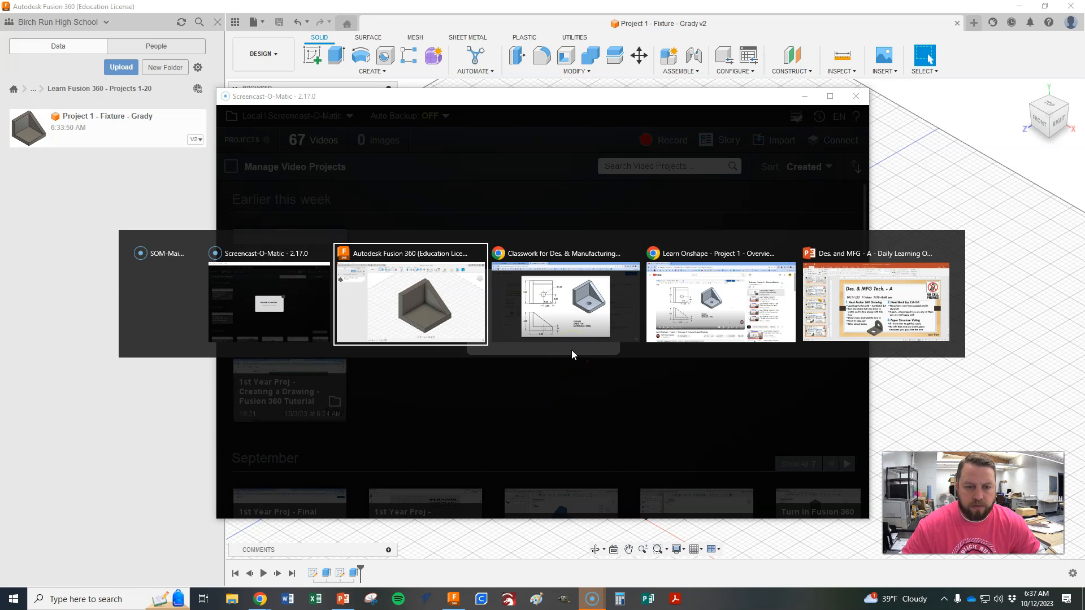
pyautogui.hotkey('alt', 'Tab')
pyautogui.hotkey('alt', 'Tab')
pyautogui.hotkey('alt', 'Tab')
pyautogui.hotkey('alt', 'Tab')
pyautogui.hotkey('alt', 'Tab')
pyautogui.hotkey('alt', 'Tab')
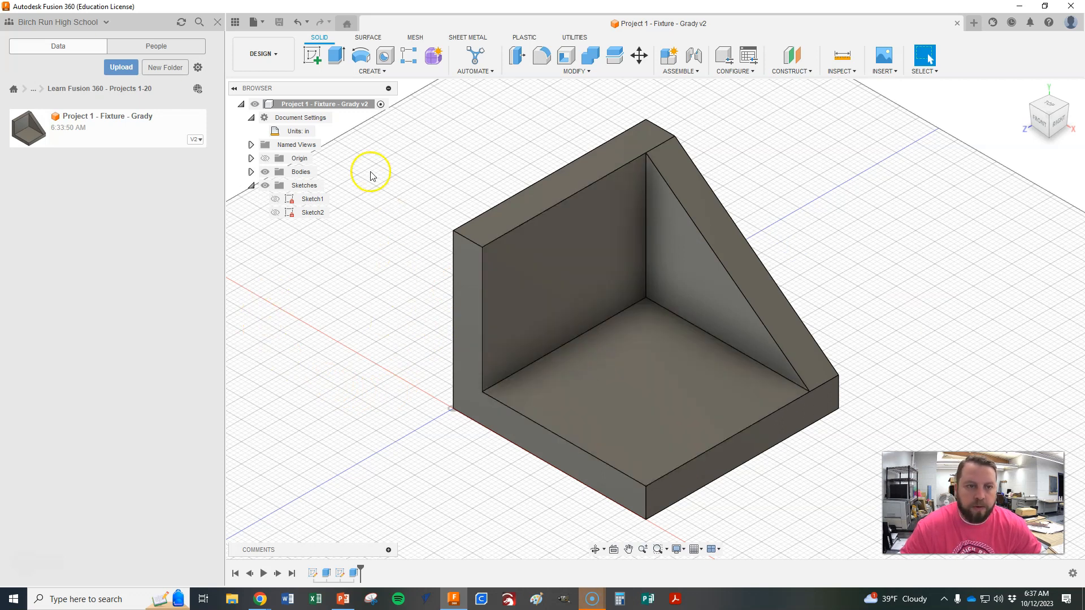
# Start a new sketch on the upper face of the bracket's horizontal base
pyautogui.click(312, 55)
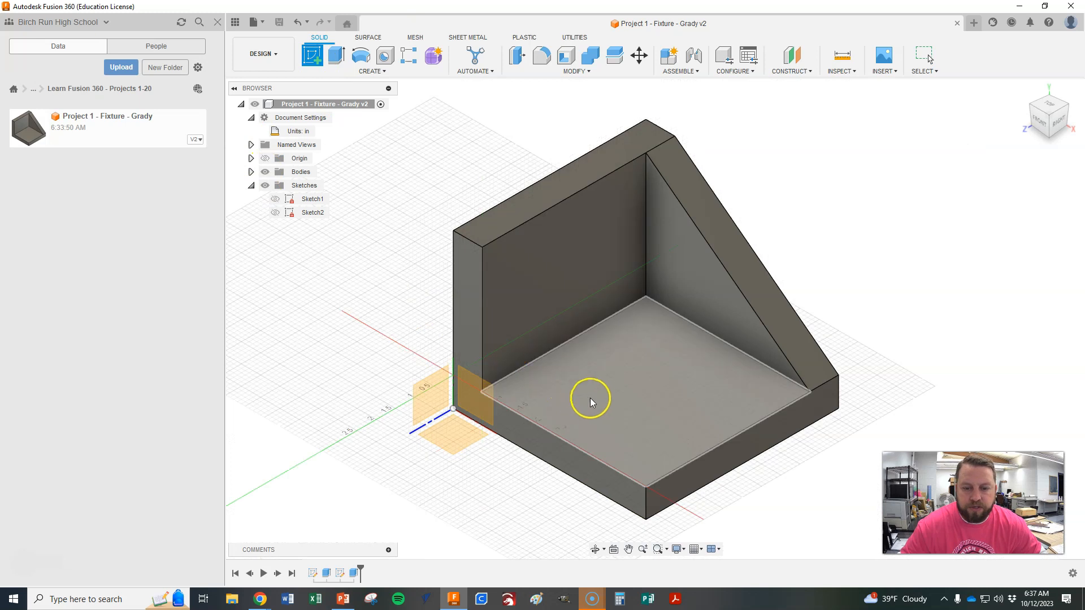
pyautogui.click(602, 408)
pyautogui.scroll(-3, 396, 408)
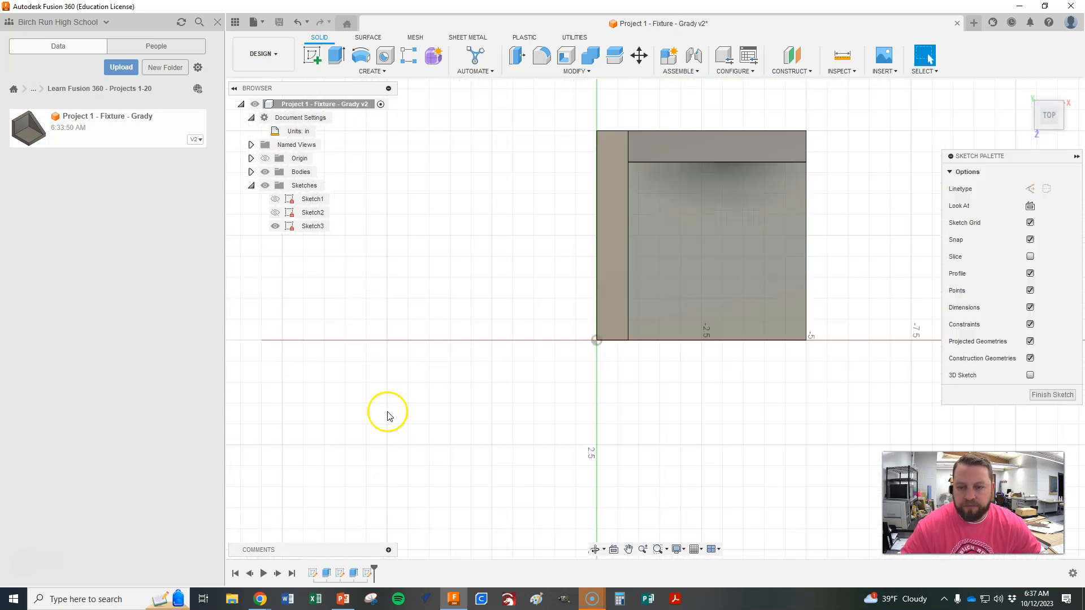
pyautogui.scroll(3, 848, 197)
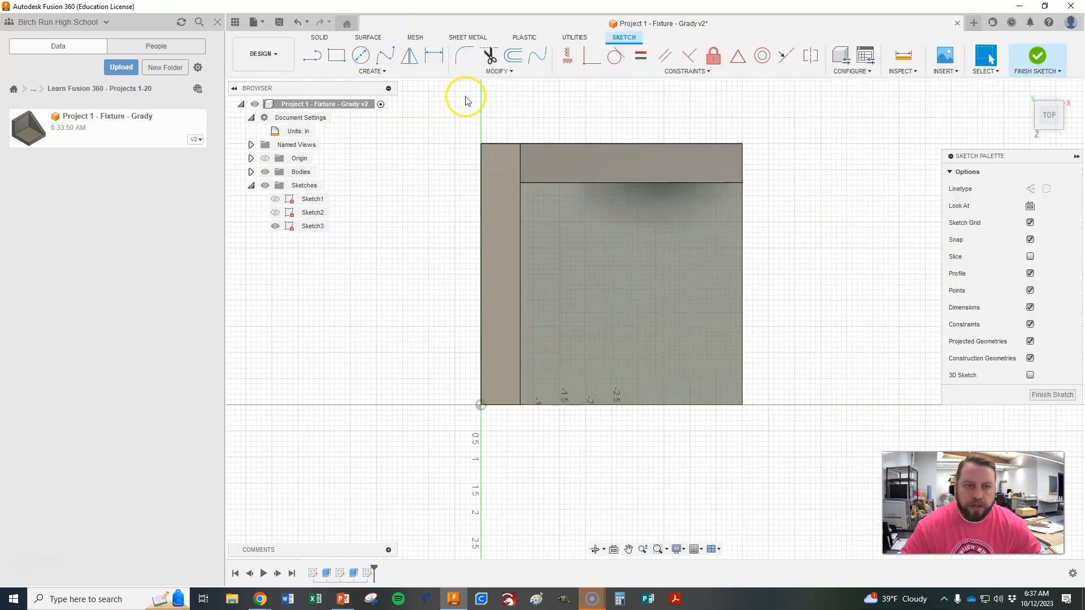
# Sketch a center-diameter circle of 1 in on the base face, near its middle
pyautogui.click(360, 55)
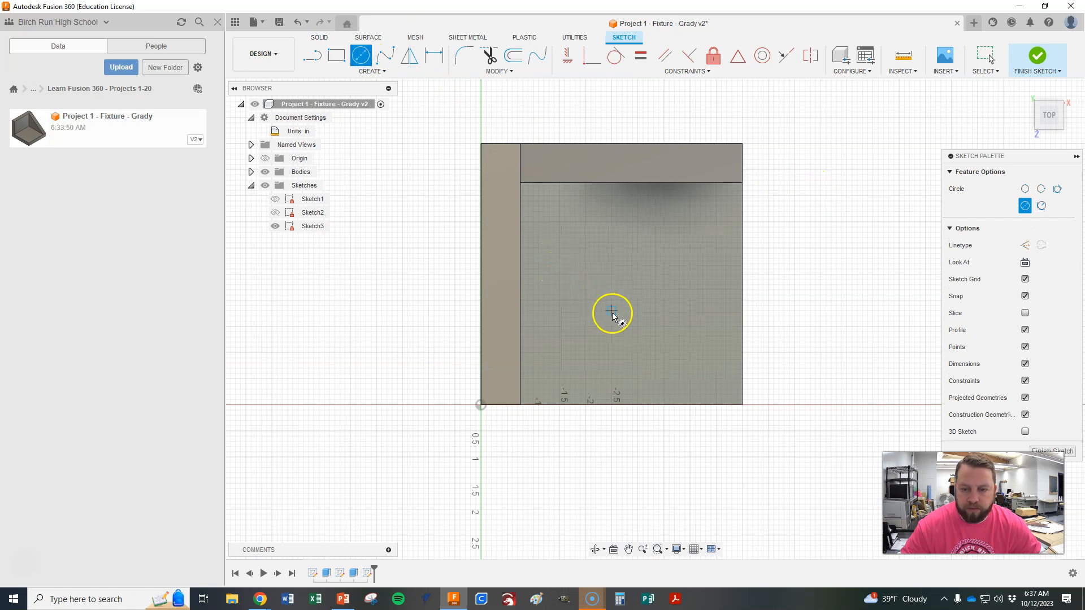
pyautogui.click(622, 327)
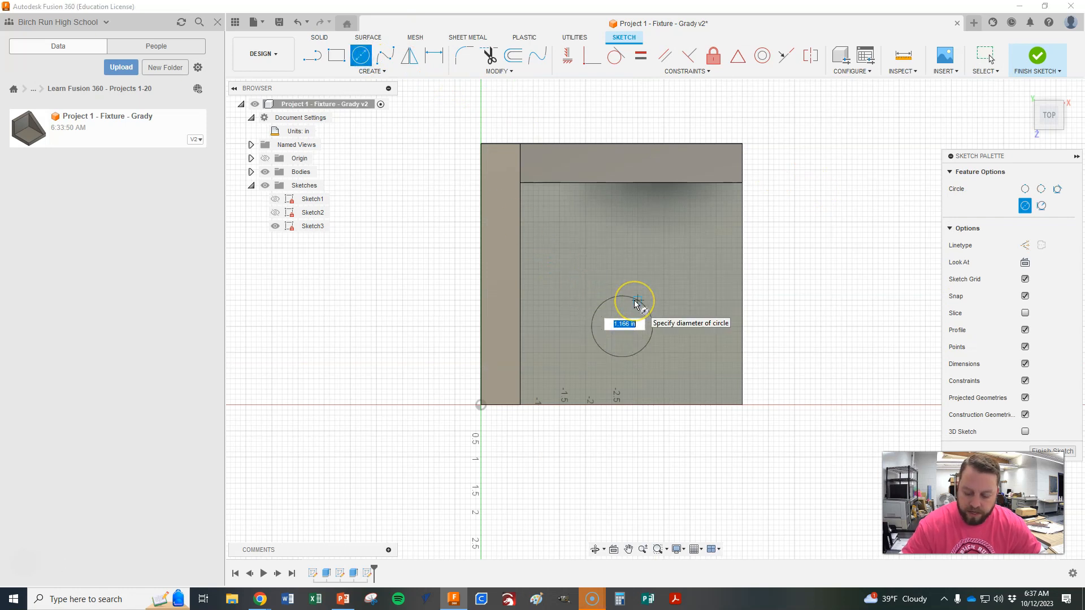
pyautogui.write('1')
pyautogui.press('Tab')
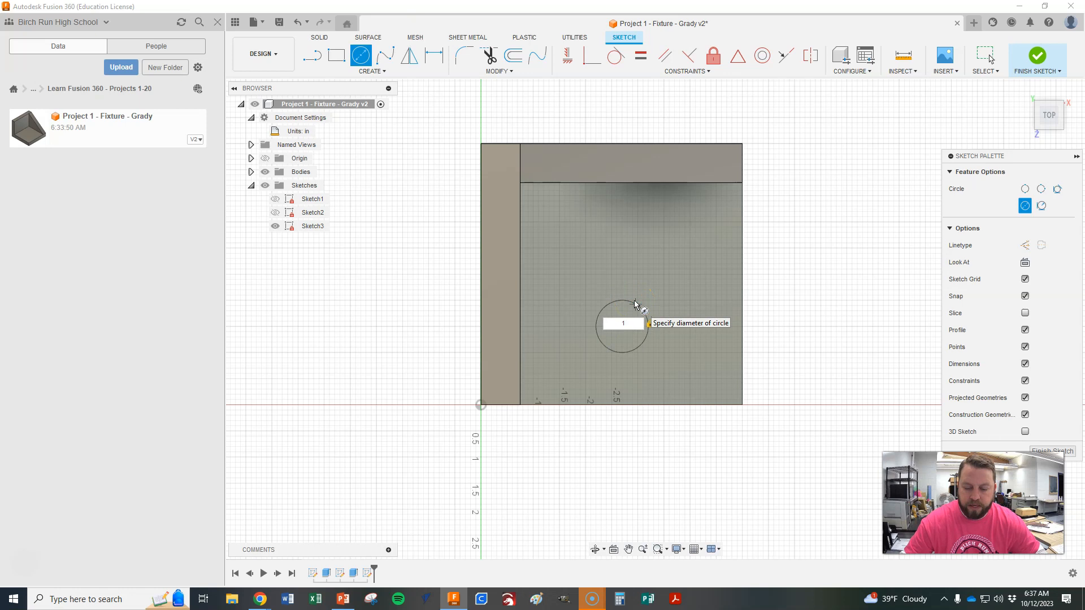
pyautogui.press('Return')
pyautogui.click(659, 304)
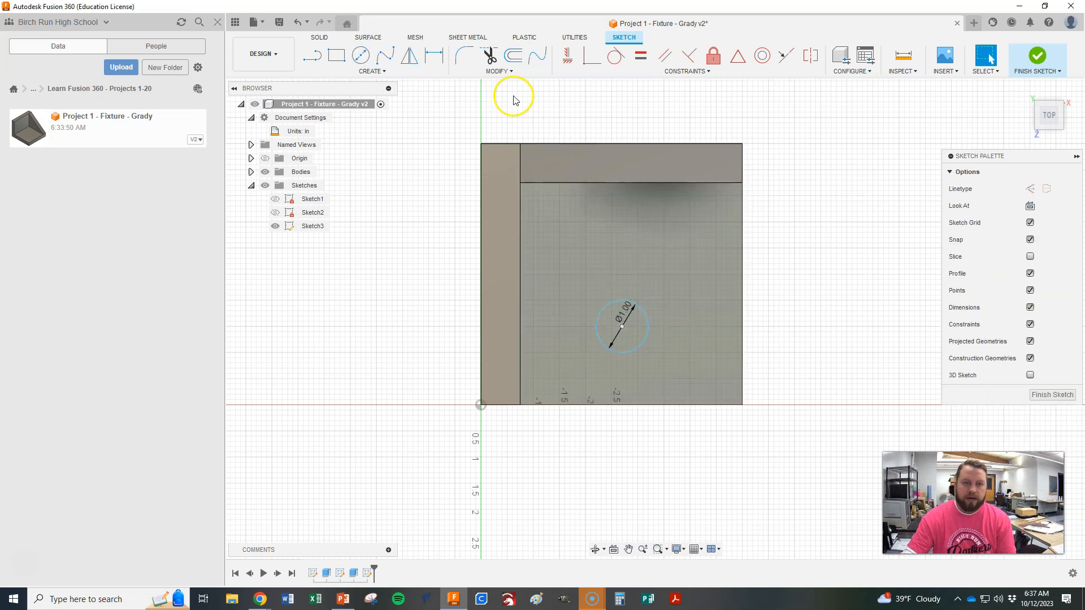
pyautogui.press('d')
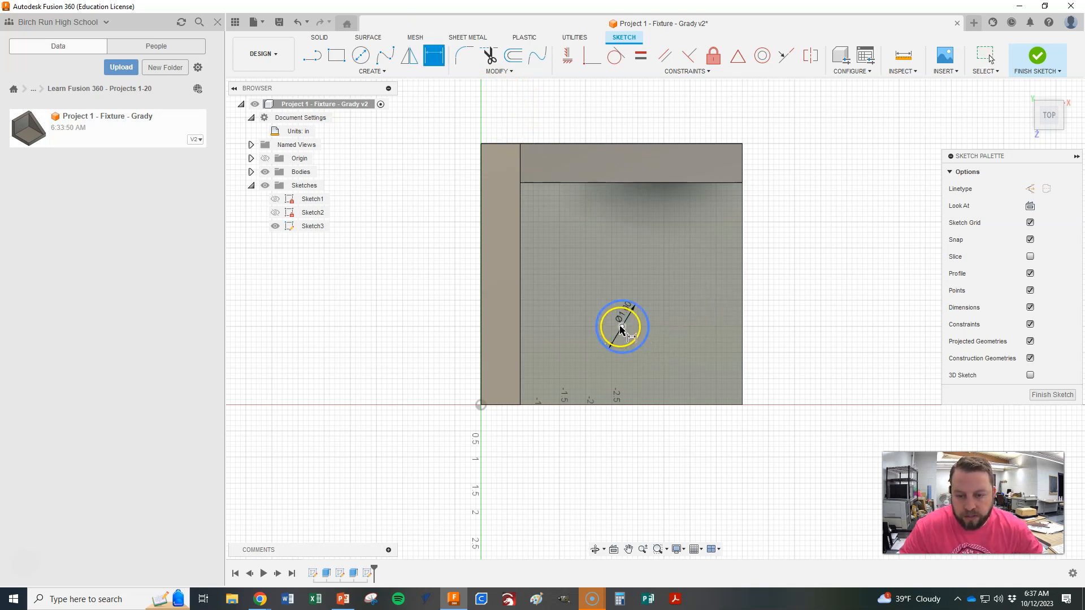
pyautogui.click(621, 327)
pyautogui.click(743, 407)
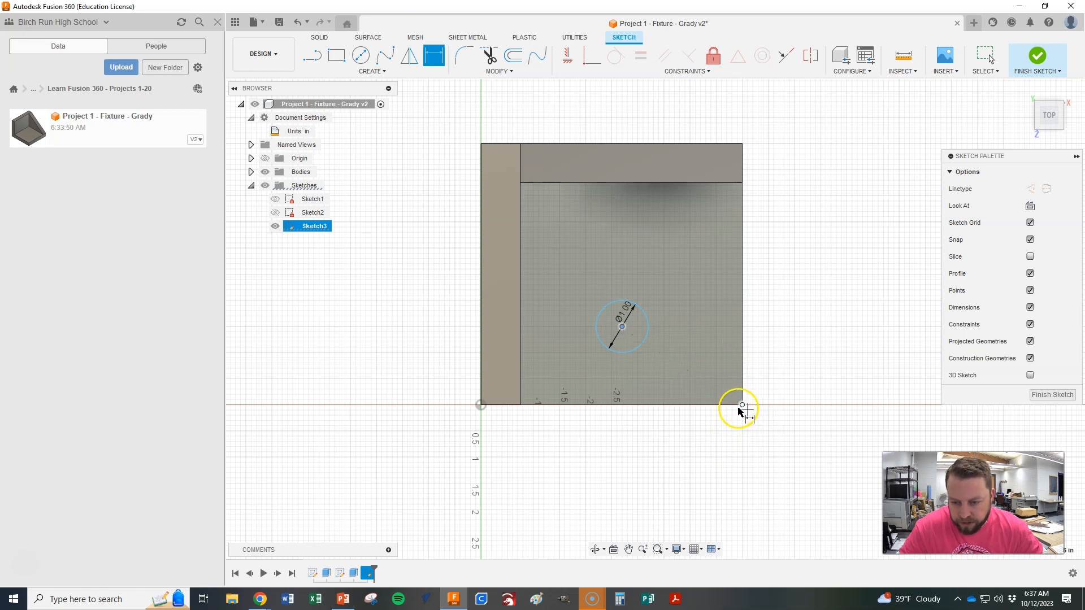
pyautogui.click(742, 406)
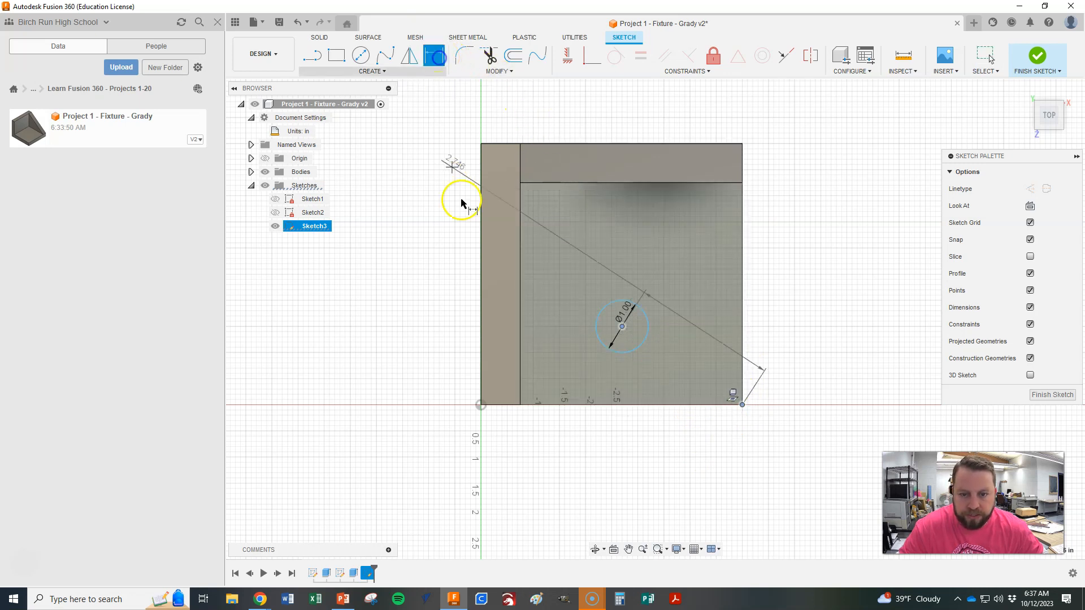
pyautogui.press('Escape')
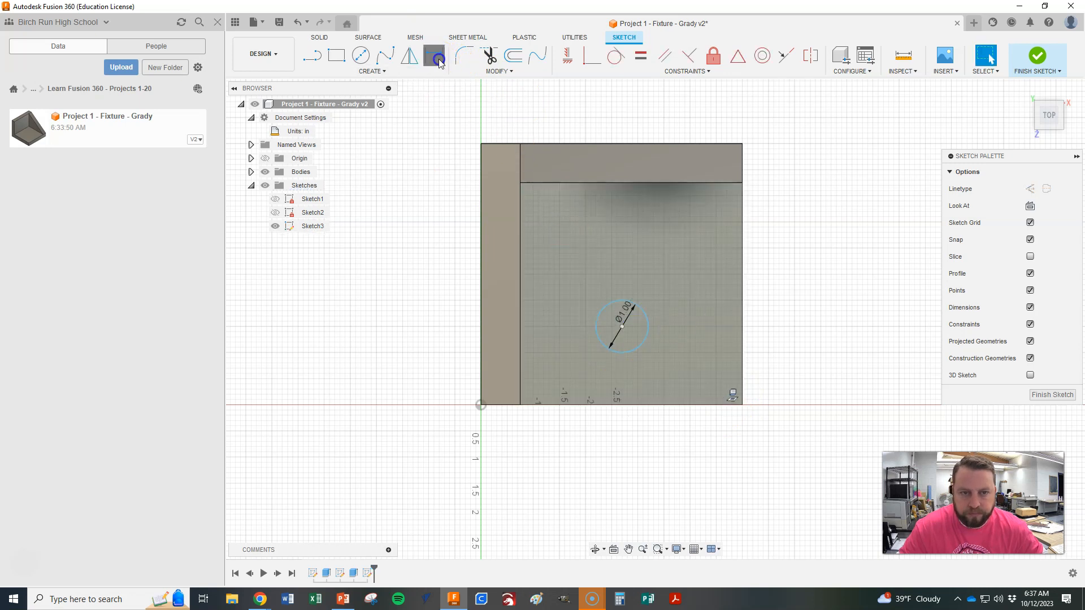
# Dimension the circle's center 2 in horizontally from the base's outer edge opposite the upright wall
pyautogui.click(435, 57)
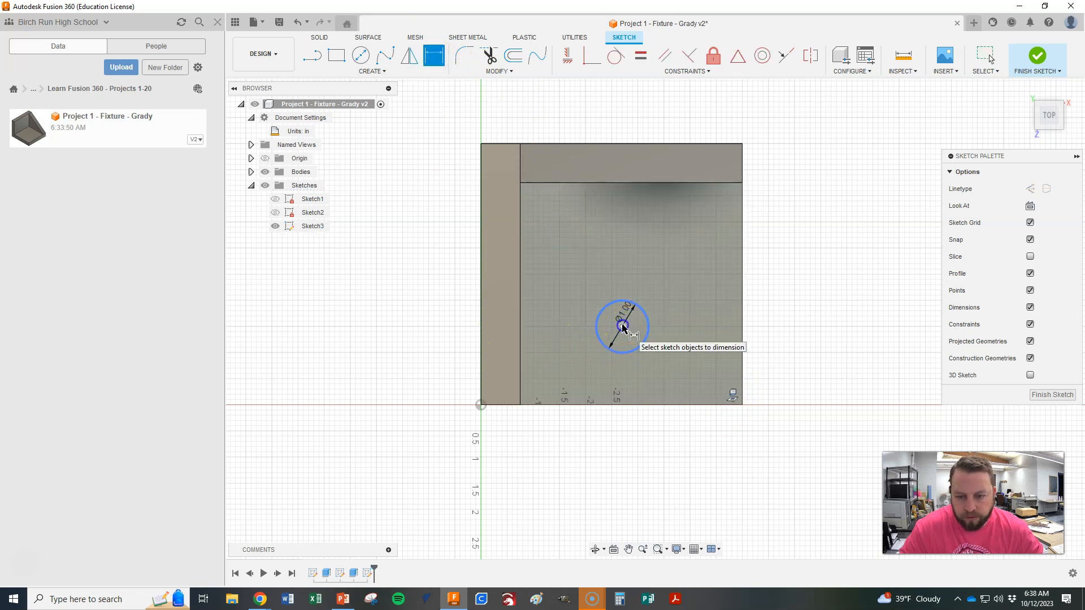
pyautogui.click(623, 328)
pyautogui.click(743, 327)
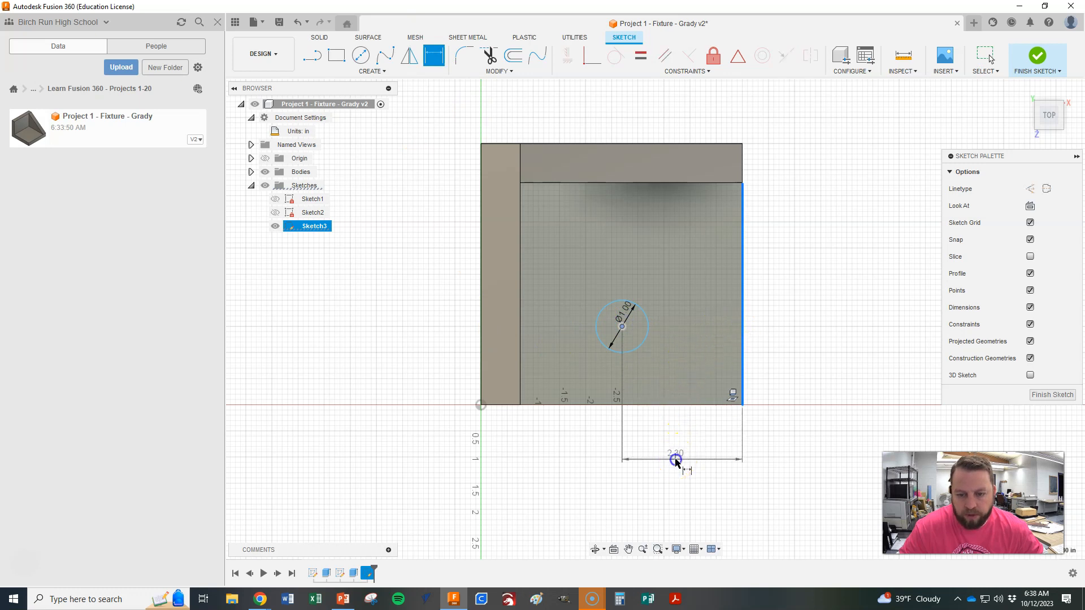
pyautogui.click(676, 461)
pyautogui.press('Return')
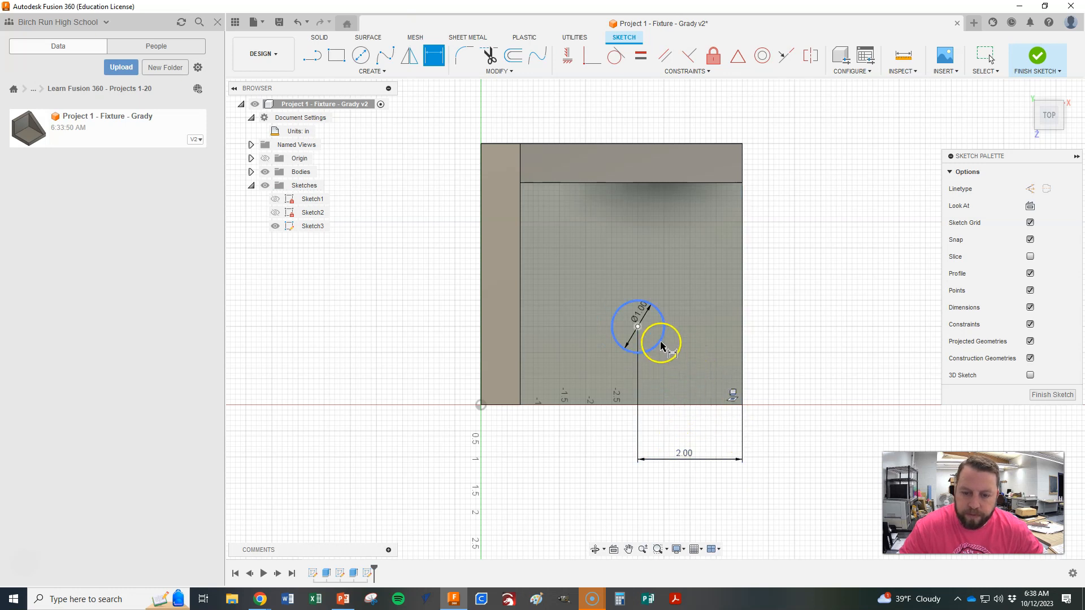
# Dimension the circle's center 2 in vertically from the base's front edge, opposite the rib
pyautogui.click(638, 327)
pyautogui.click(681, 405)
pyautogui.click(821, 362)
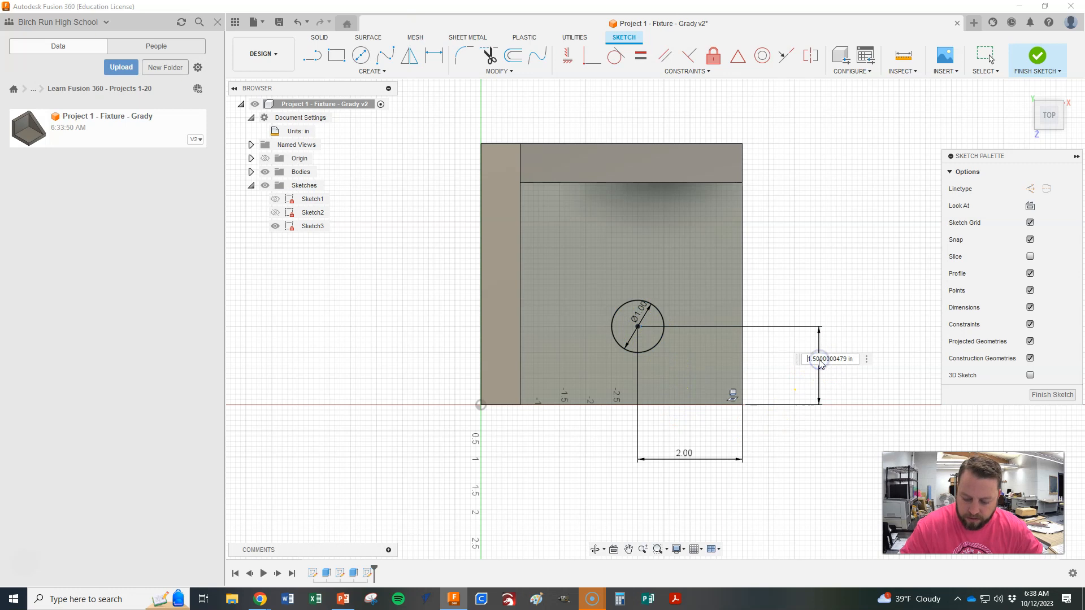
pyautogui.write('2')
pyautogui.press('Return')
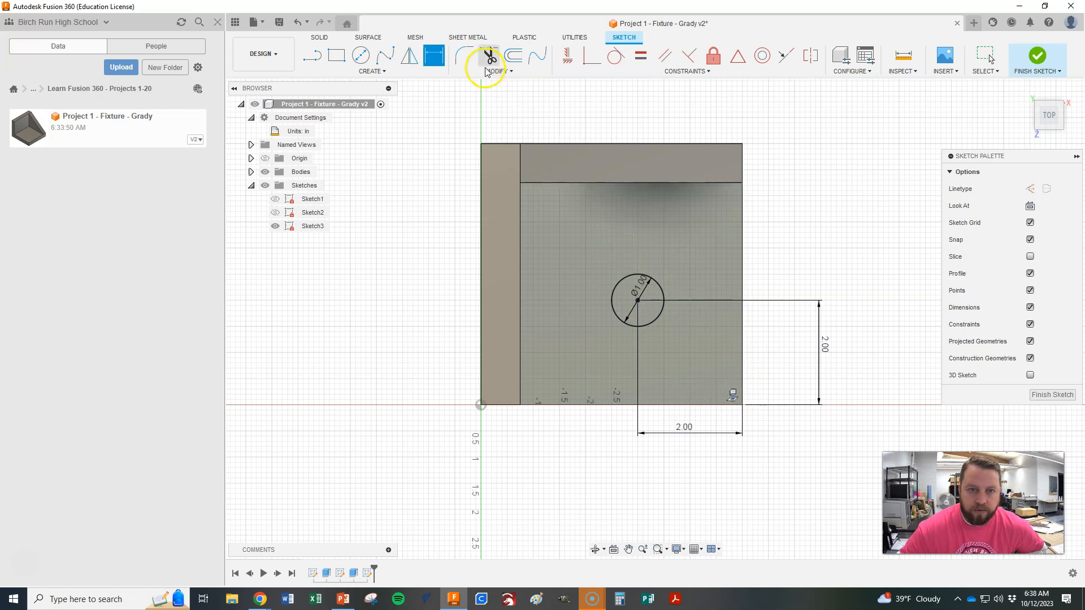
pyautogui.click(465, 58)
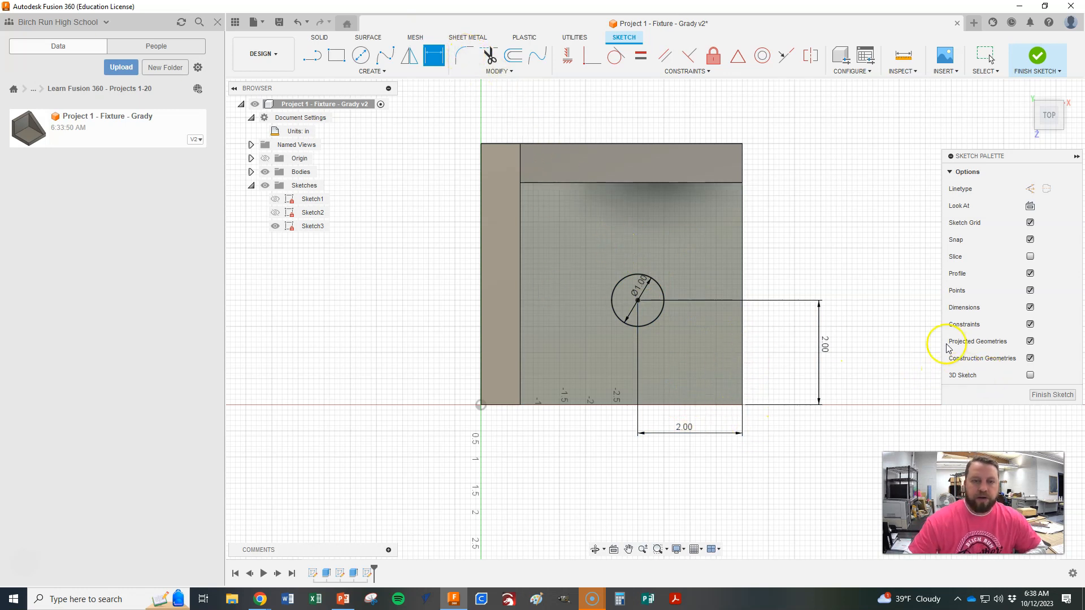
# Finish the hole sketch and cut its circle all the way through the base with Extrude, using extent All
pyautogui.click(1051, 394)
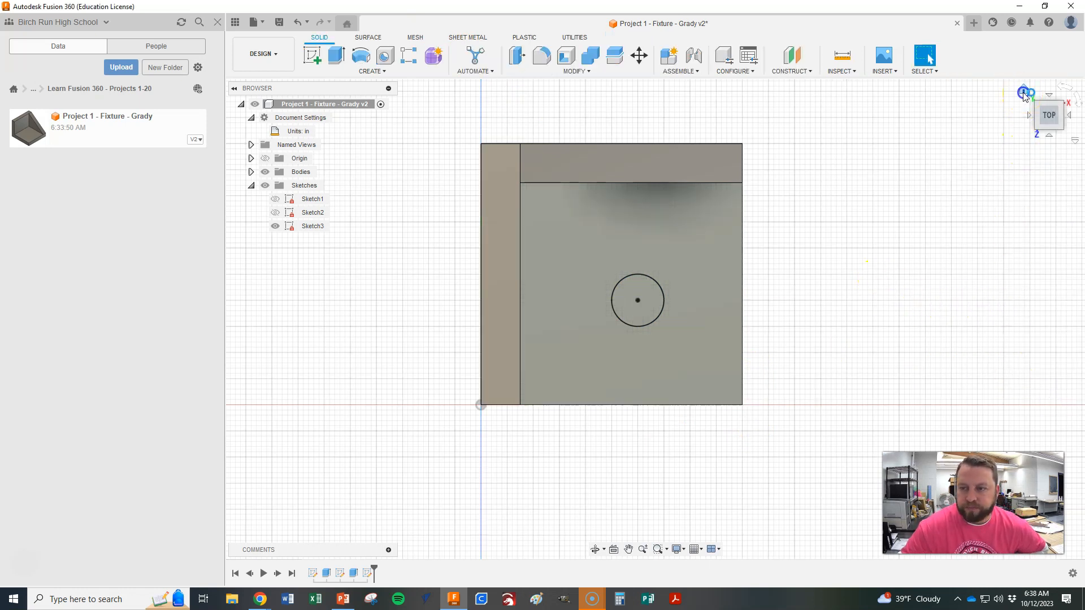
pyautogui.click(1024, 92)
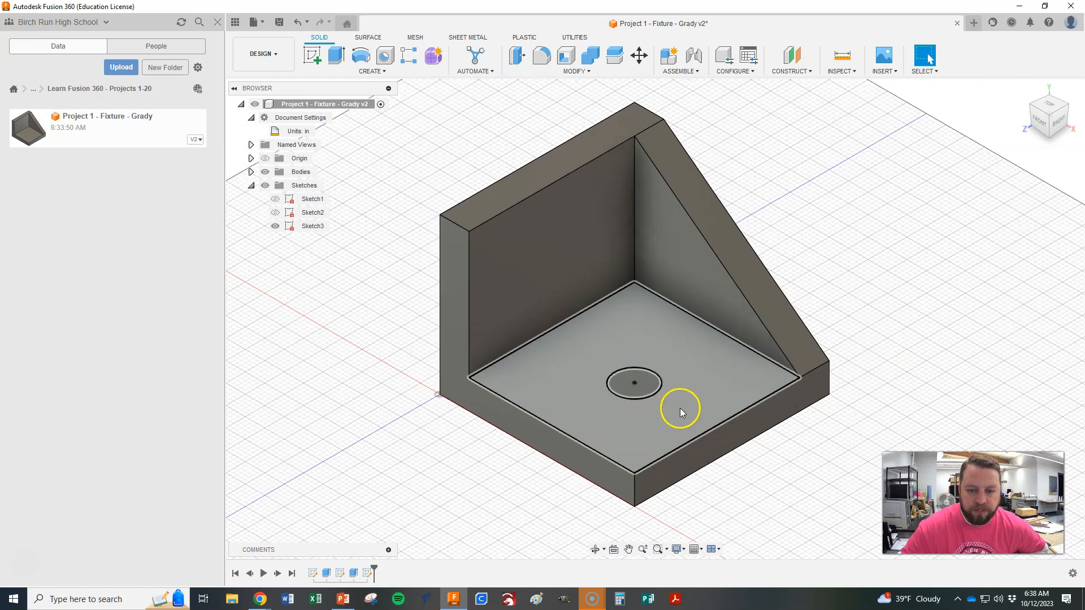
pyautogui.click(336, 55)
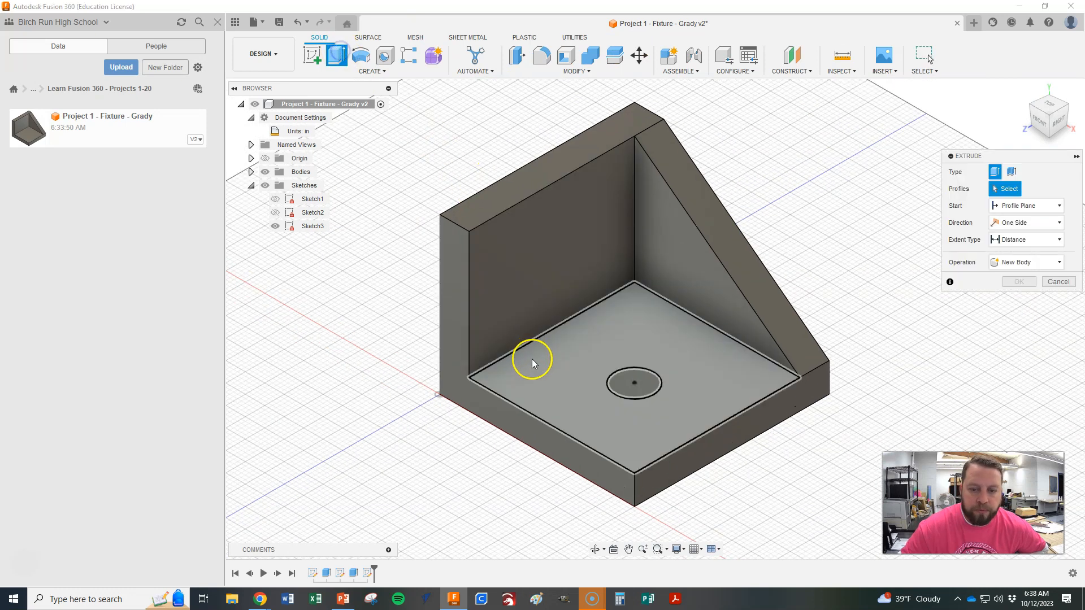
pyautogui.click(635, 378)
pyautogui.moveTo(635, 374); pyautogui.dragTo(639, 381)
pyautogui.click(1016, 240)
pyautogui.click(1008, 276)
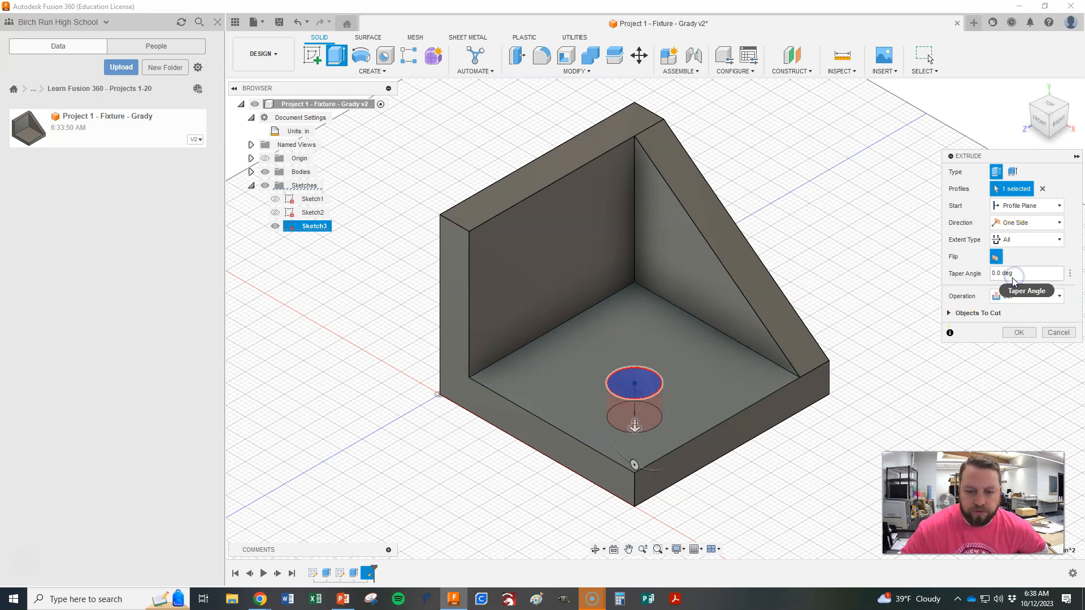
pyautogui.click(1019, 334)
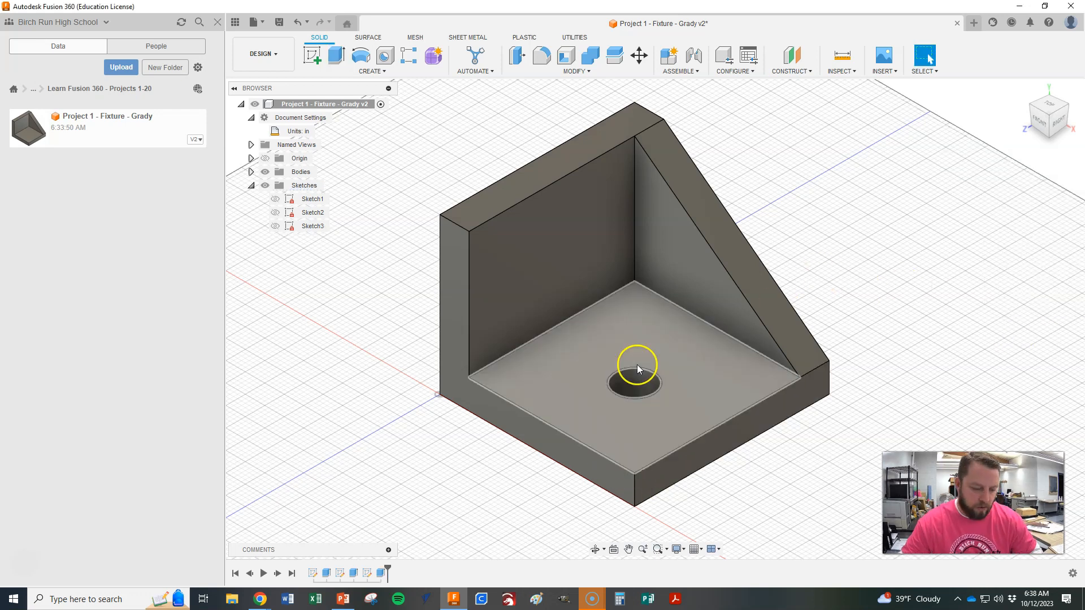
# Examine the reference drawing in Chrome, and review the L-shaped profile sketch and the hole sketch in Fusion 360
pyautogui.hotkey('alt', 'Tab')
pyautogui.hotkey('alt', 'Tab')
pyautogui.hotkey('alt', 'Tab')
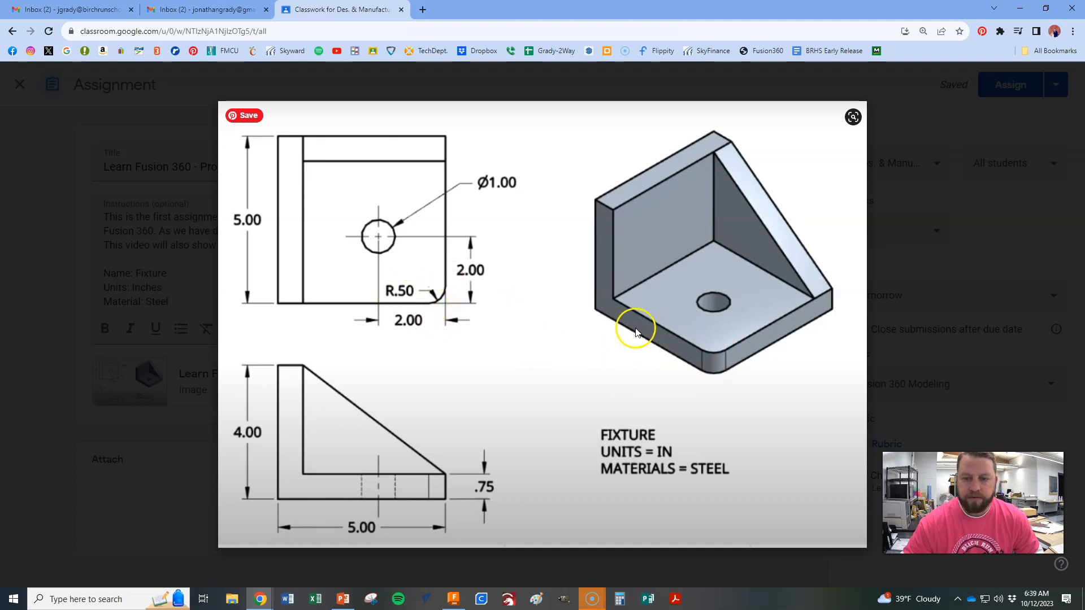
pyautogui.hotkey('alt', 'Tab')
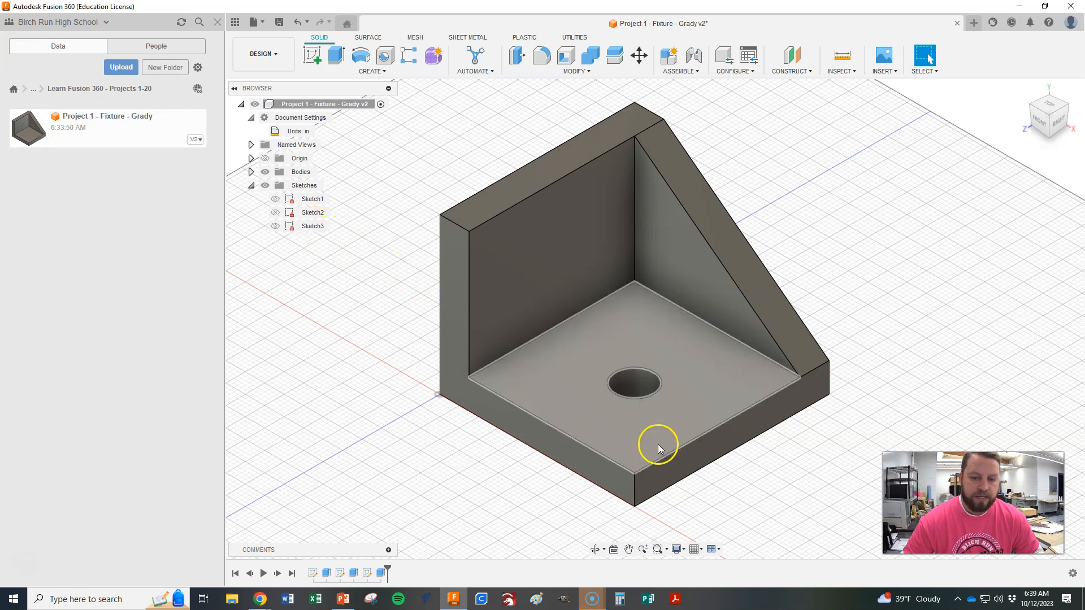
pyautogui.click(314, 200)
pyautogui.doubleClick(315, 199)
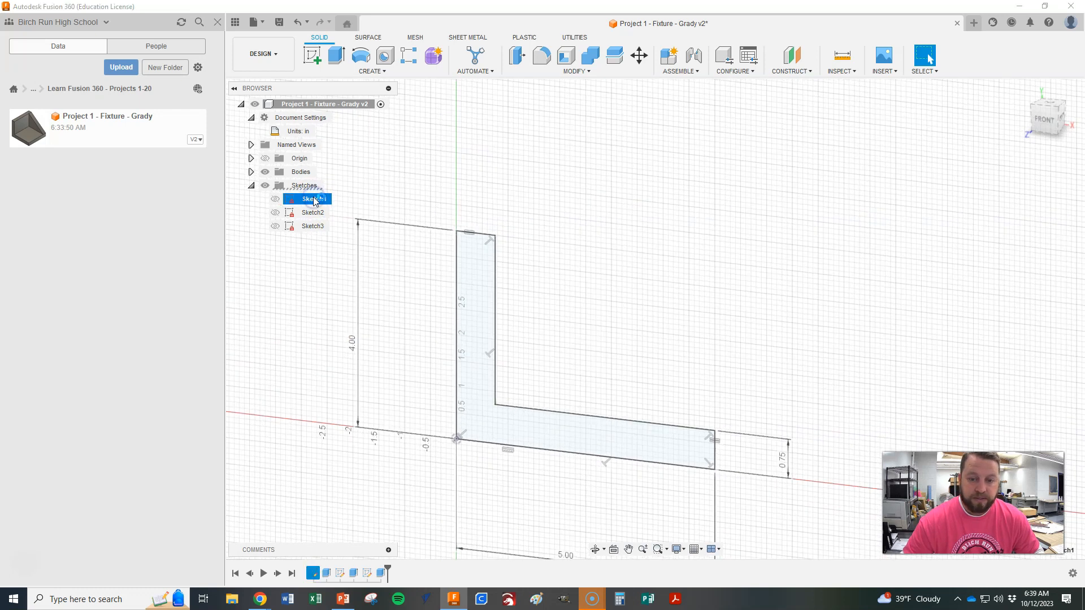
pyautogui.click(1052, 395)
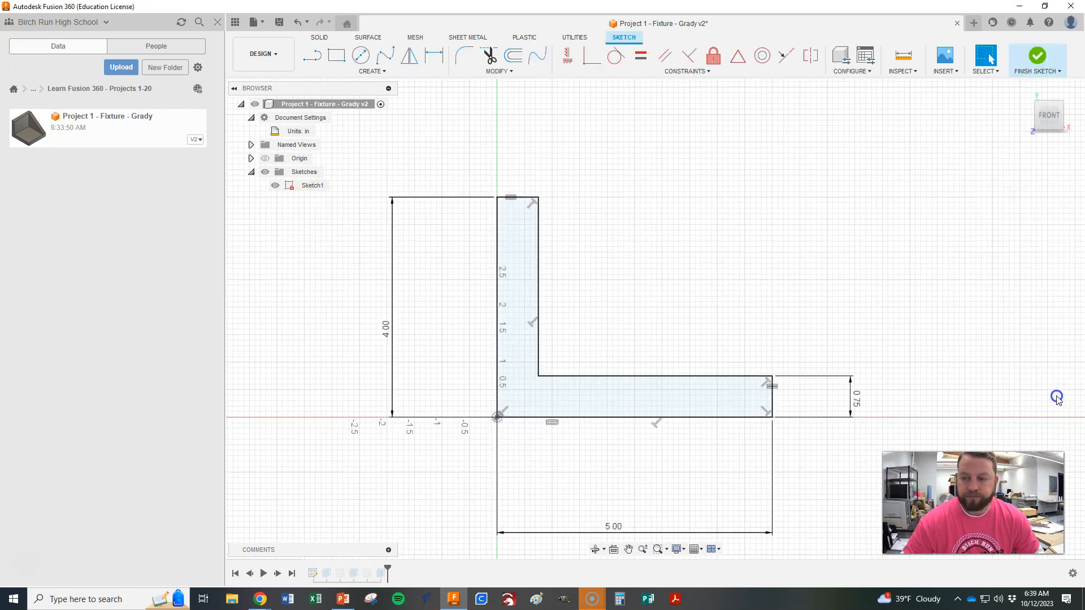
pyautogui.doubleClick(310, 226)
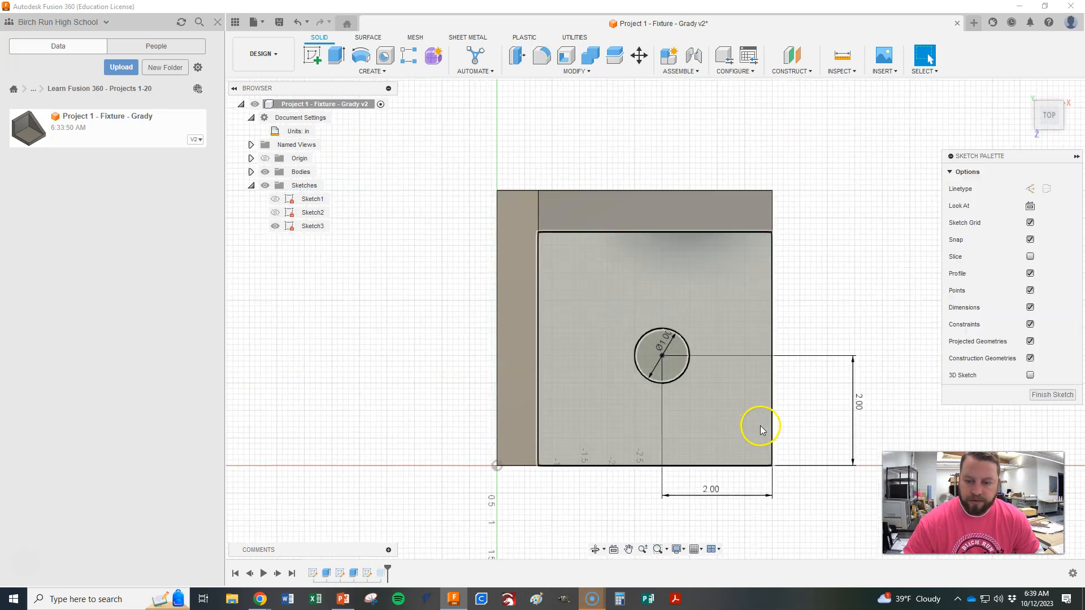
pyautogui.click(1056, 395)
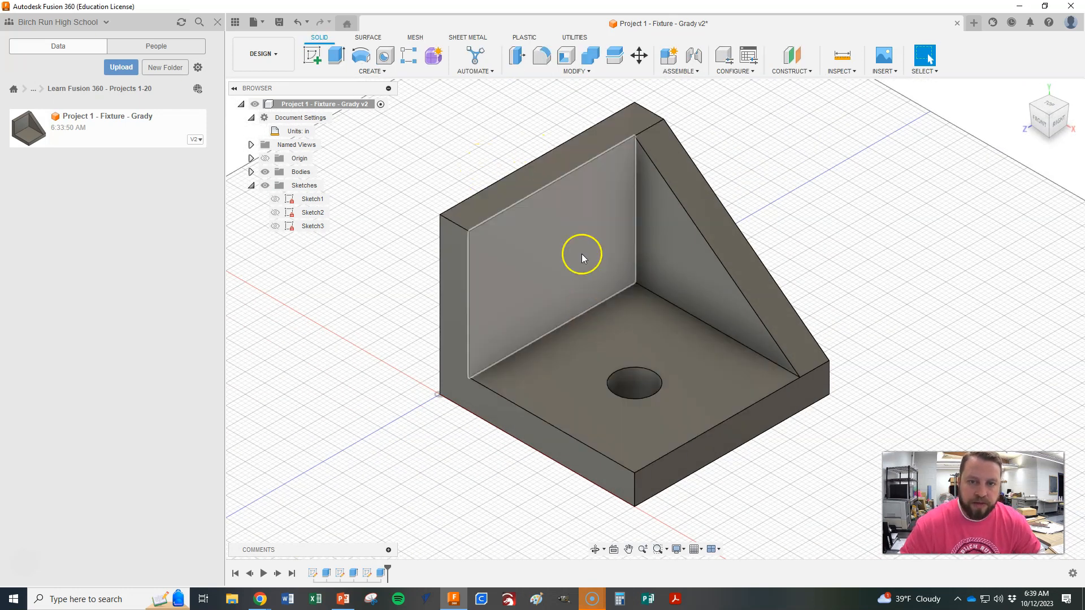
# Fillet the vertical edge at the base's free outer corner with a constant 0.5 in radius
pyautogui.click(539, 56)
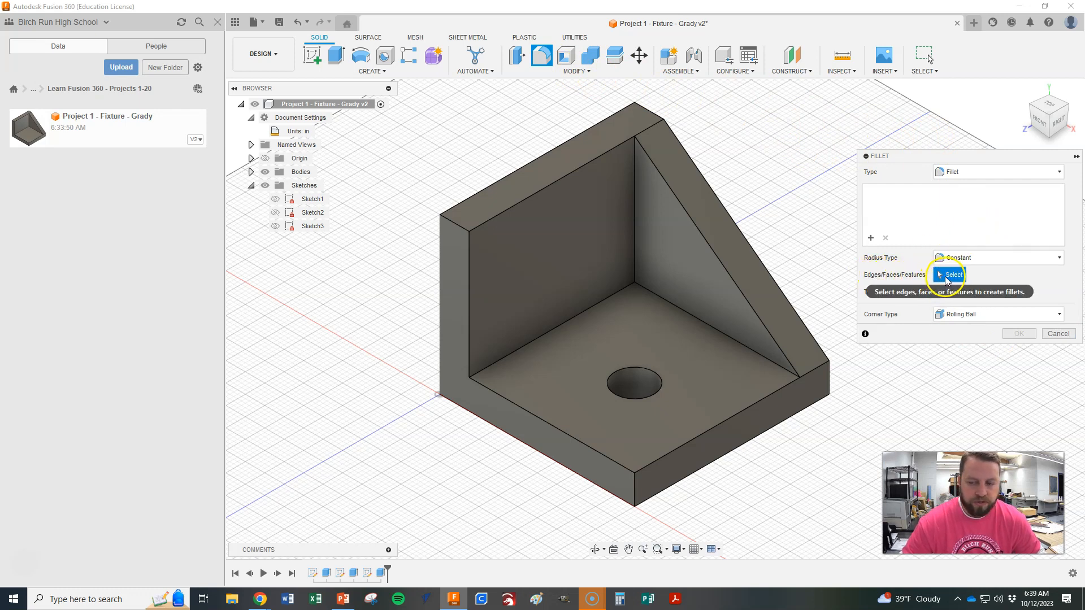
pyautogui.click(633, 488)
pyautogui.moveTo(634, 489); pyautogui.dragTo(636, 468)
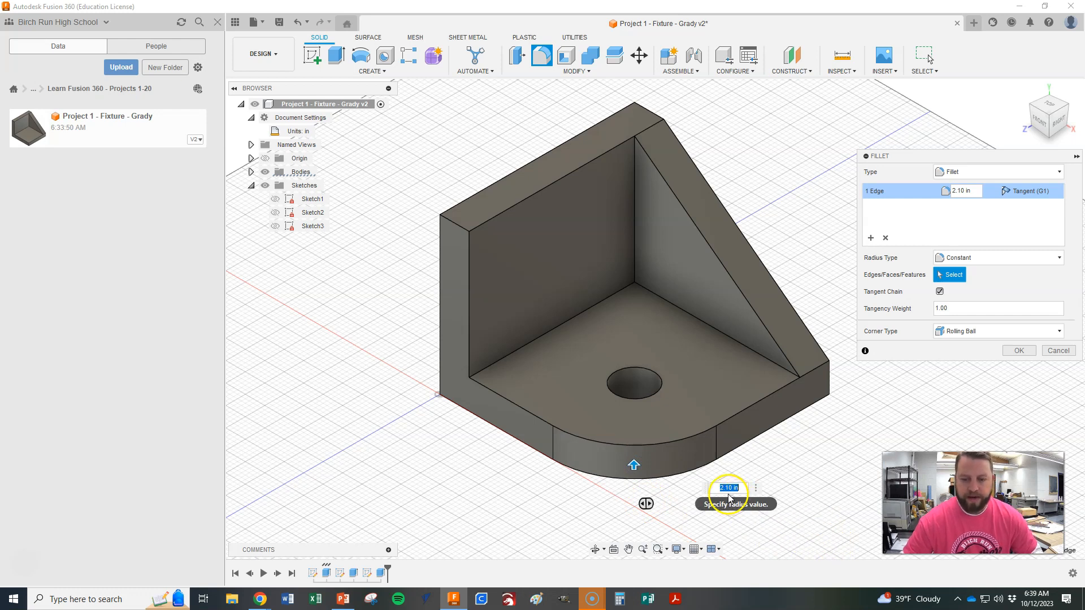
pyautogui.hotkey('alt', 'Tab')
pyautogui.hotkey('alt', 'Tab')
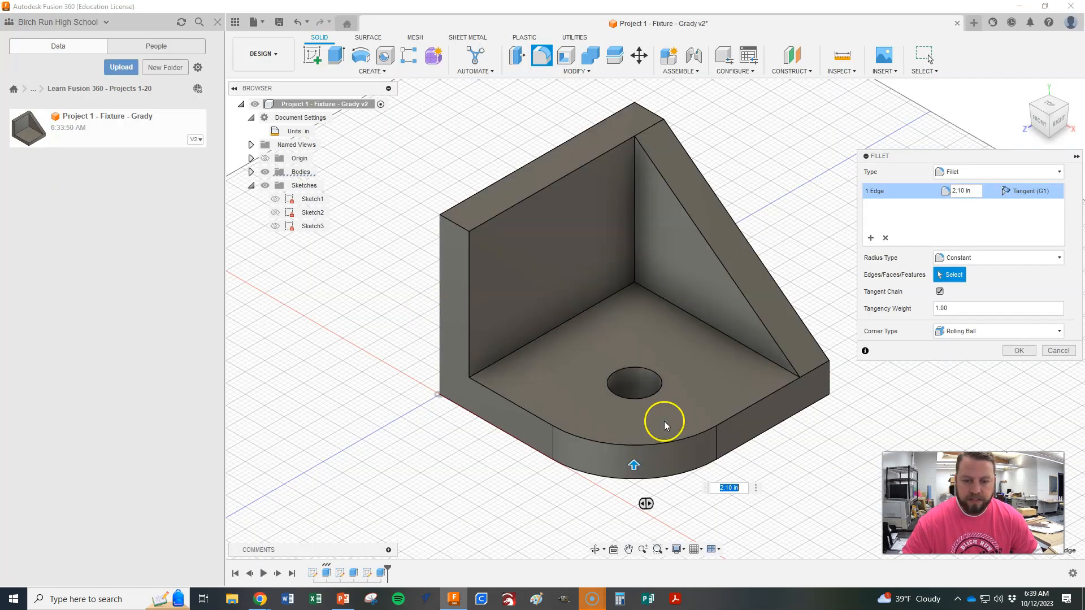
pyautogui.click(729, 488)
pyautogui.write('.5')
pyautogui.press('Return')
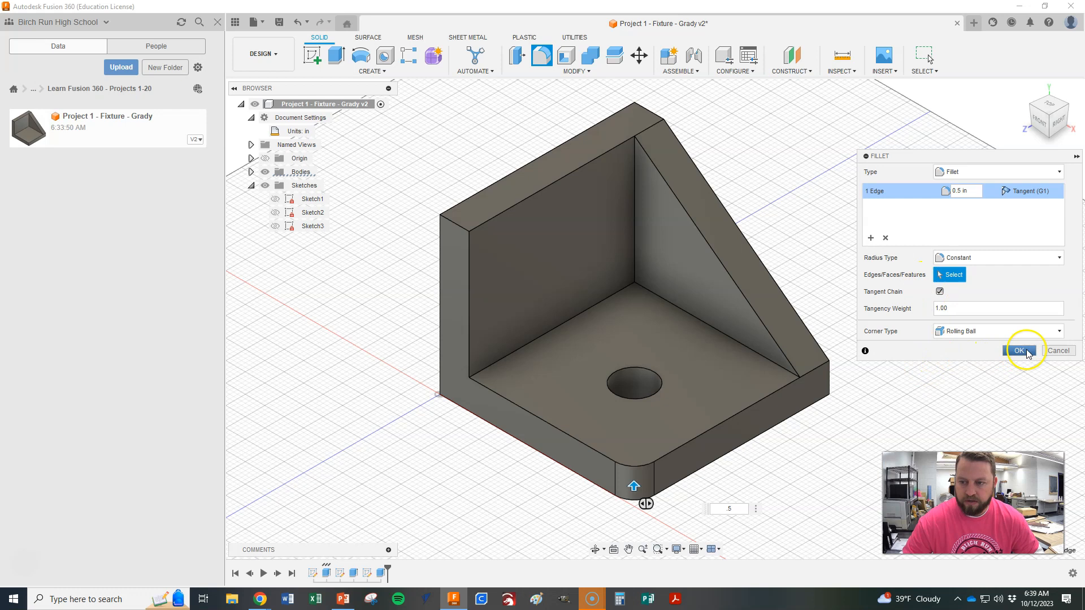
pyautogui.click(1019, 350)
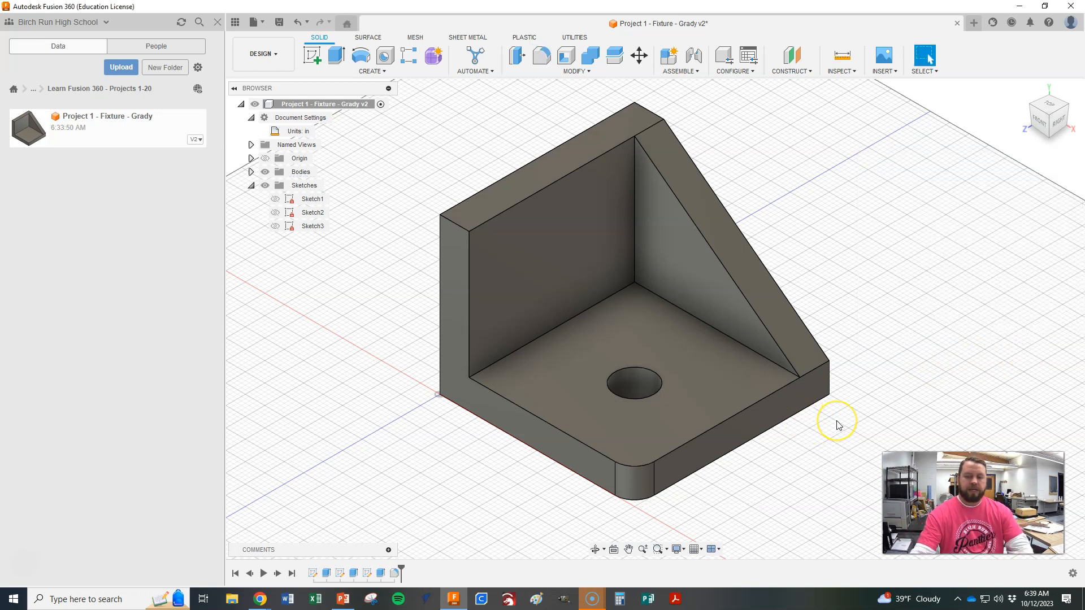
# Compare the part with the reference drawing and save the design with the version description "Part fully drawn"
pyautogui.hotkey('alt', 'Tab')
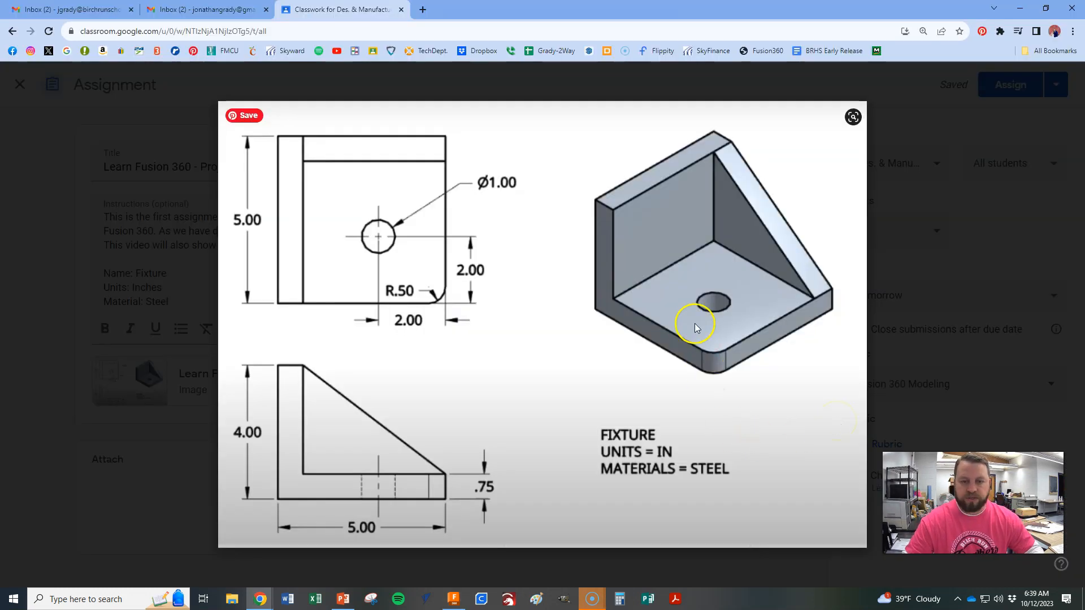
pyautogui.hotkey('alt', 'Tab')
pyautogui.keyDown('shift'); pyautogui.moveTo(522, 304); pyautogui.dragTo(470, 345, button='middle'); pyautogui.keyUp('shift')
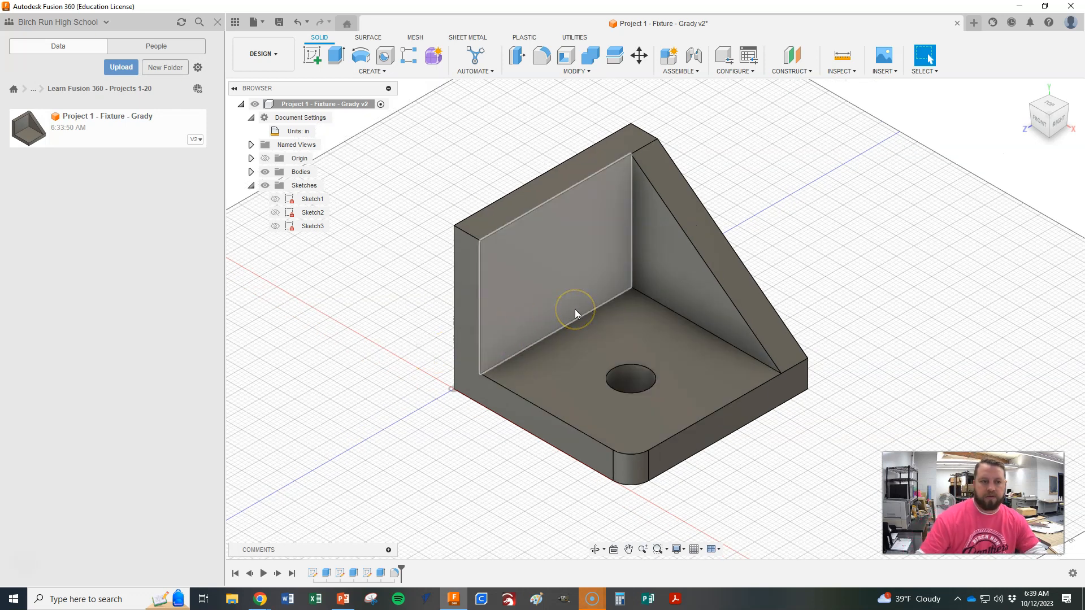
pyautogui.click(279, 24)
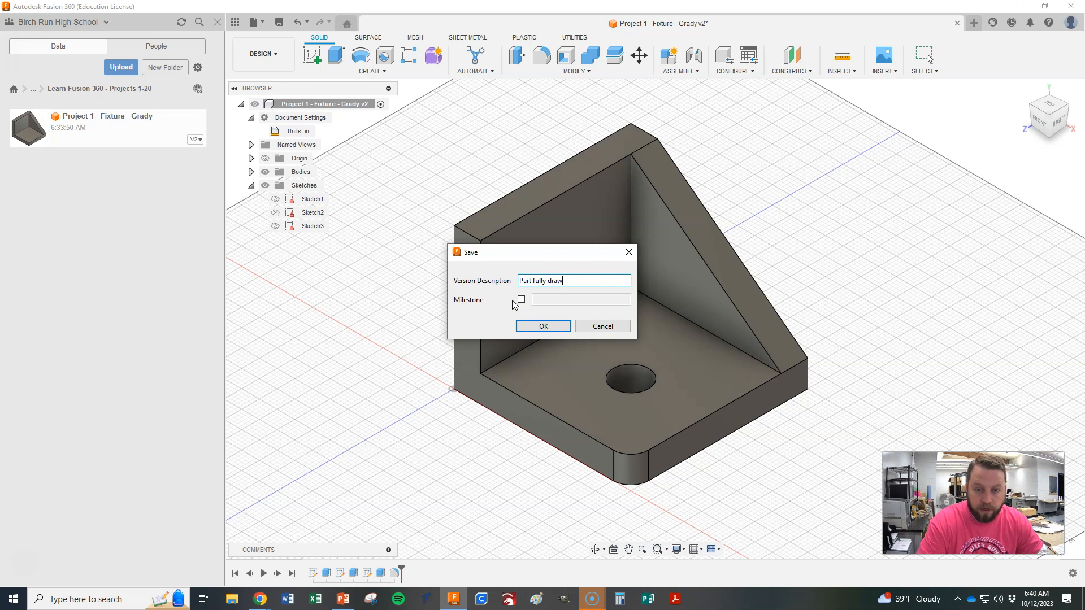
pyautogui.click(534, 315)
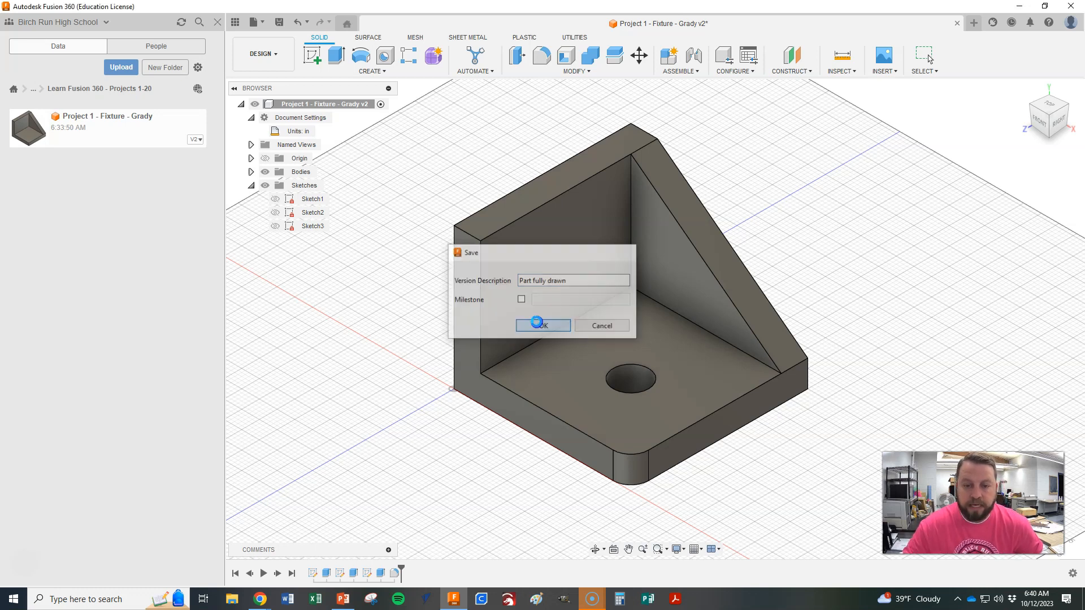
# Assign the physical material Steel from the library's Metal category to the bracket body, as specified in the reference drawing
pyautogui.hotkey('alt', 'Tab')
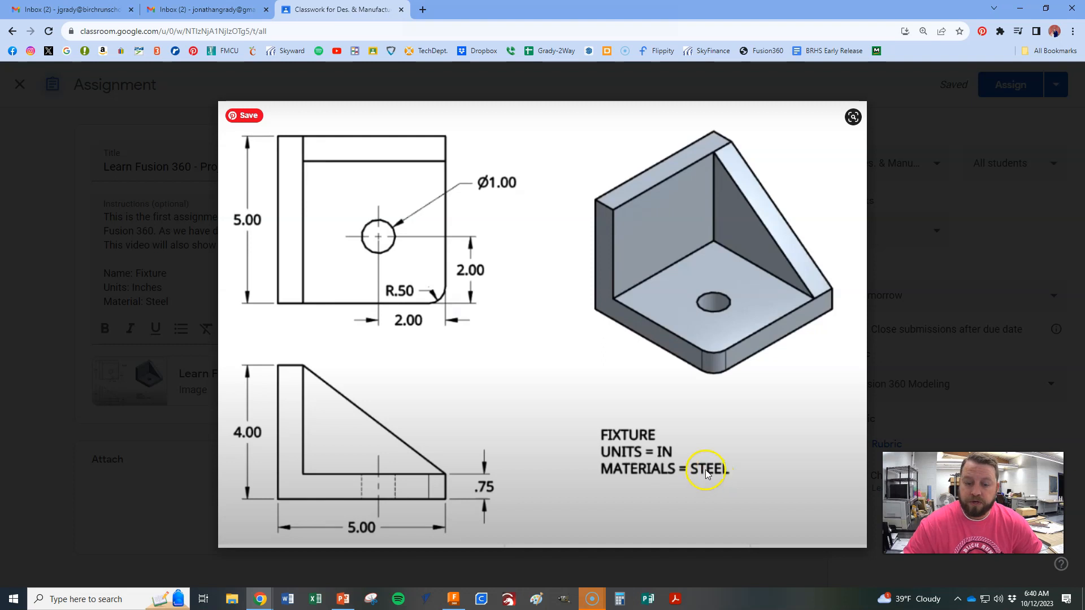
pyautogui.hotkey('alt', 'Tab')
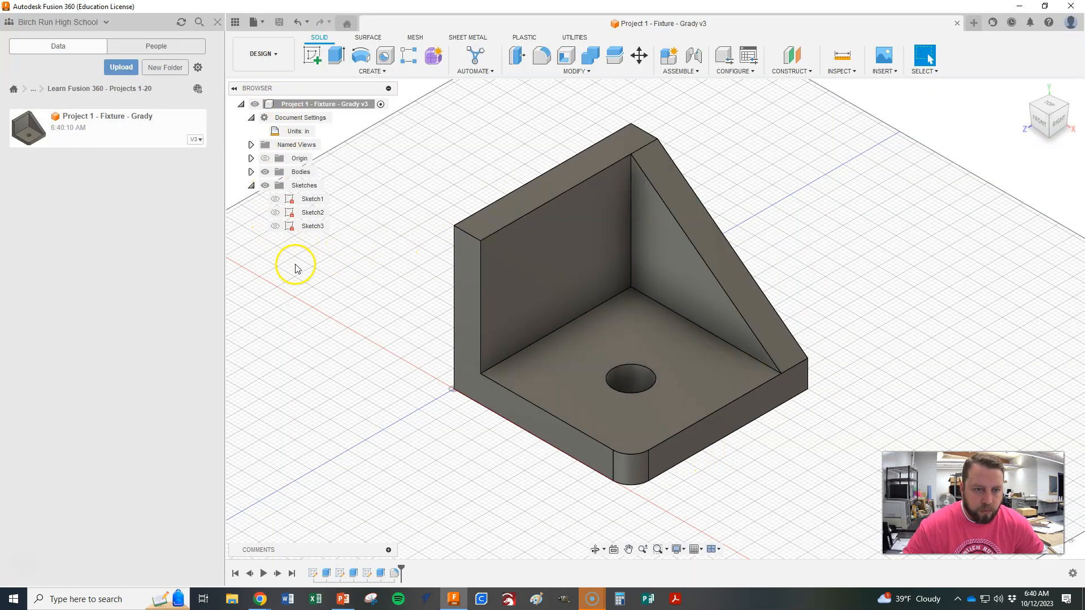
pyautogui.click(251, 172)
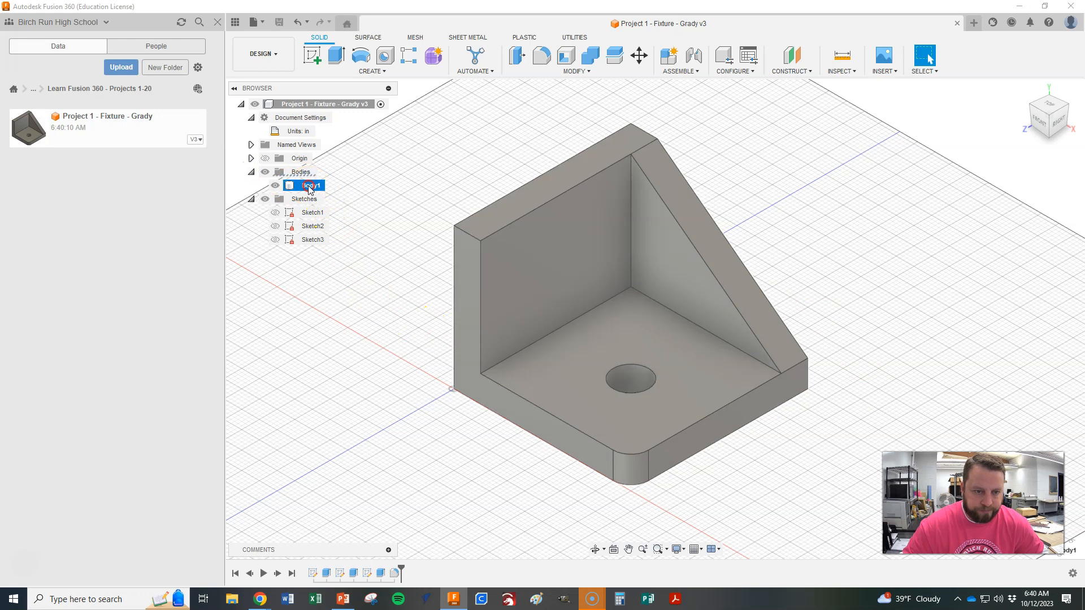
pyautogui.rightClick(310, 188)
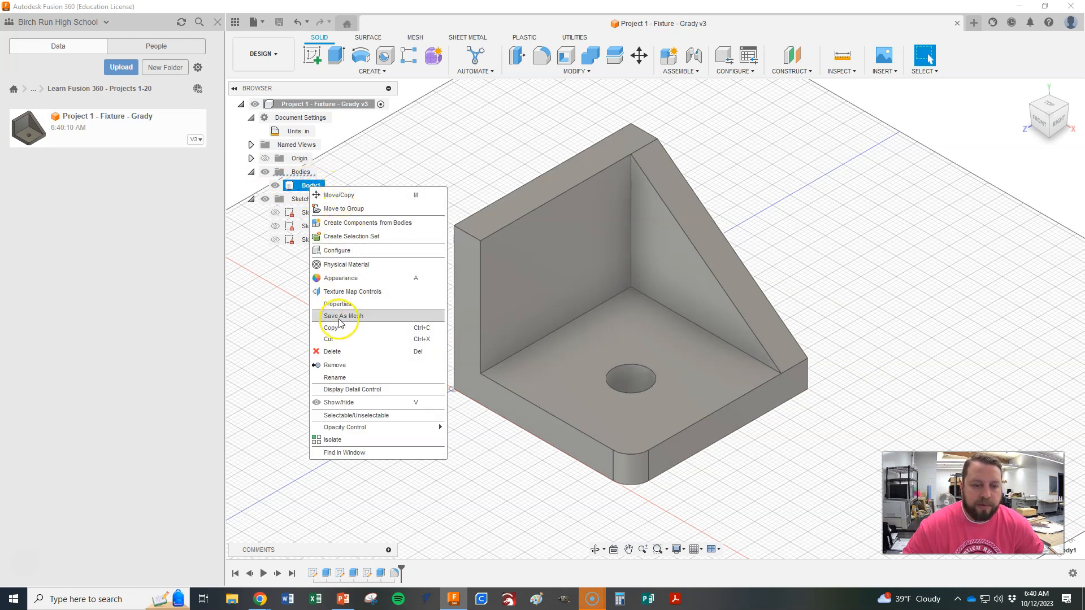
pyautogui.click(336, 266)
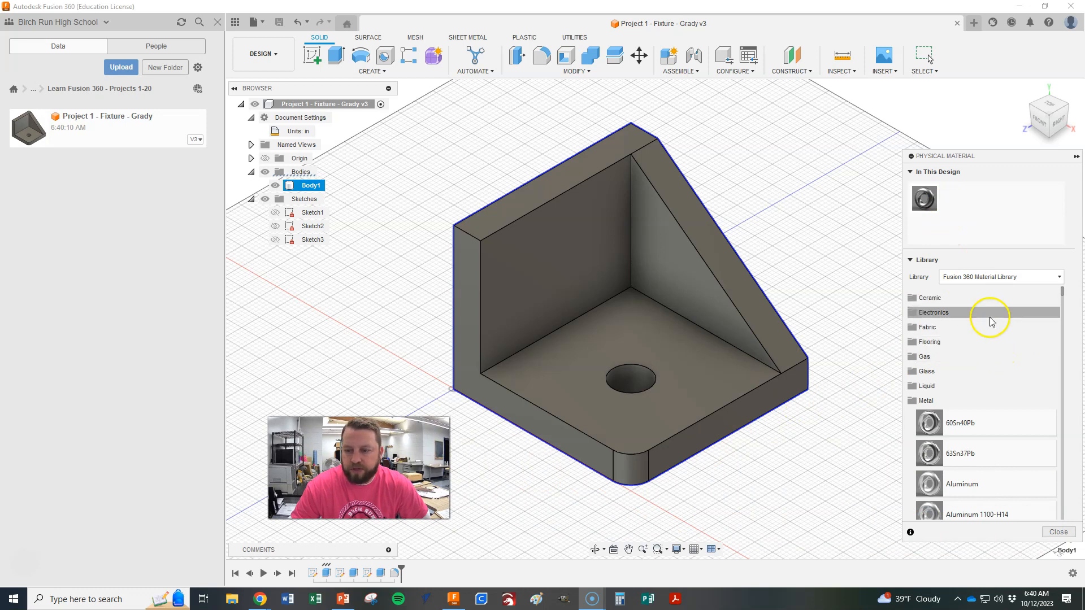
pyautogui.click(936, 402)
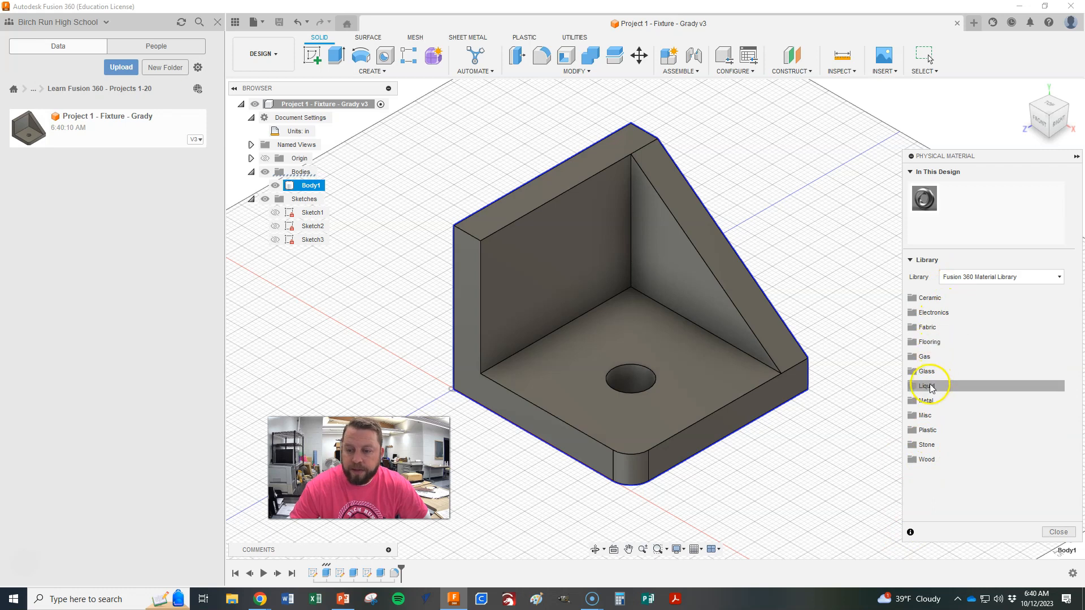
pyautogui.click(930, 401)
pyautogui.scroll(-5, 971, 402)
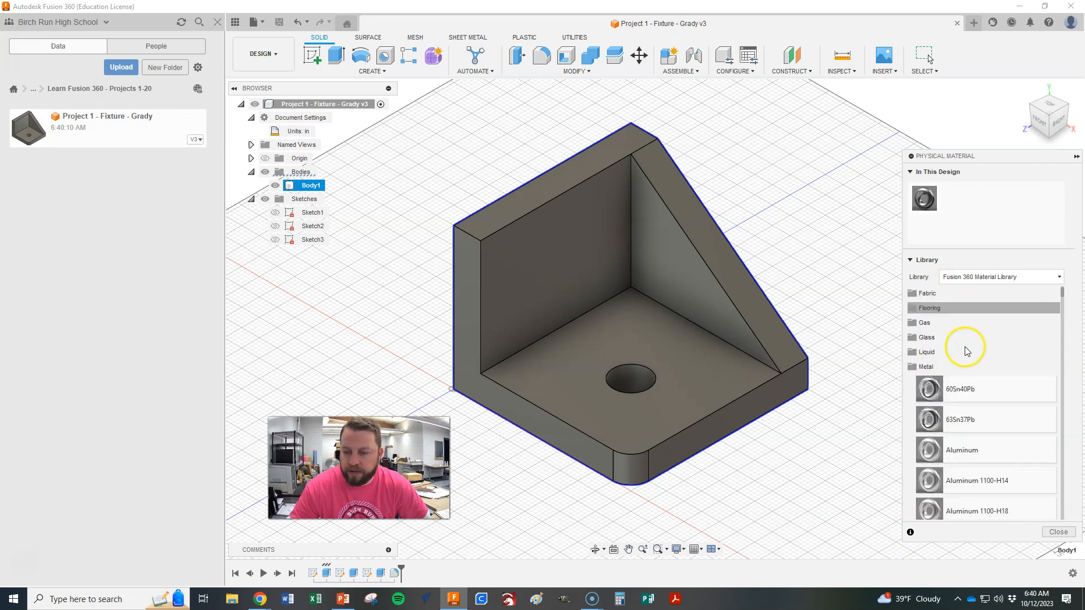
pyautogui.scroll(-15, 971, 403)
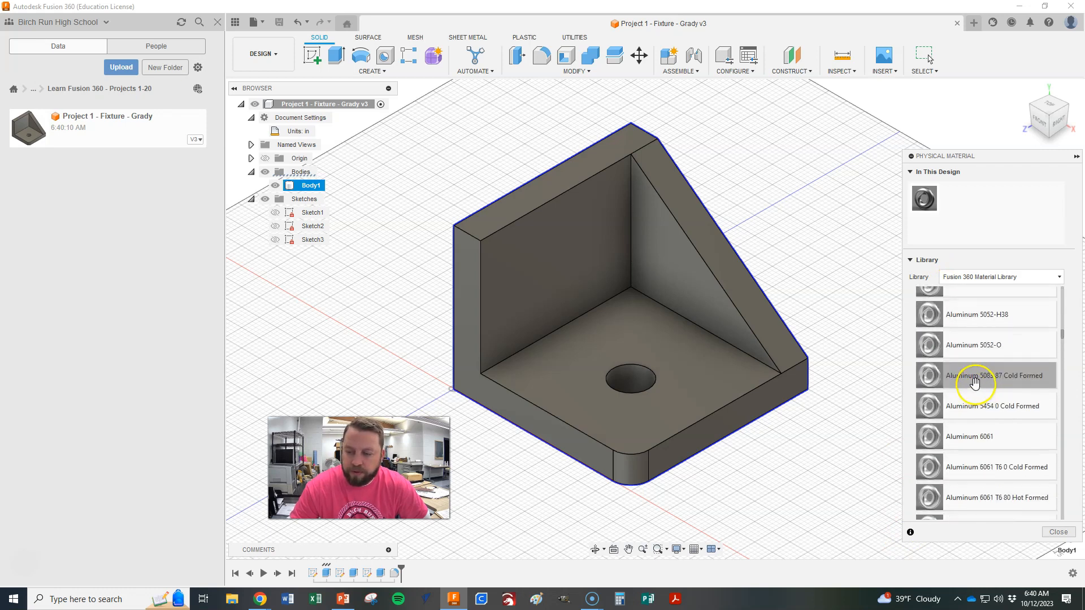
pyautogui.scroll(-10, 1010, 380)
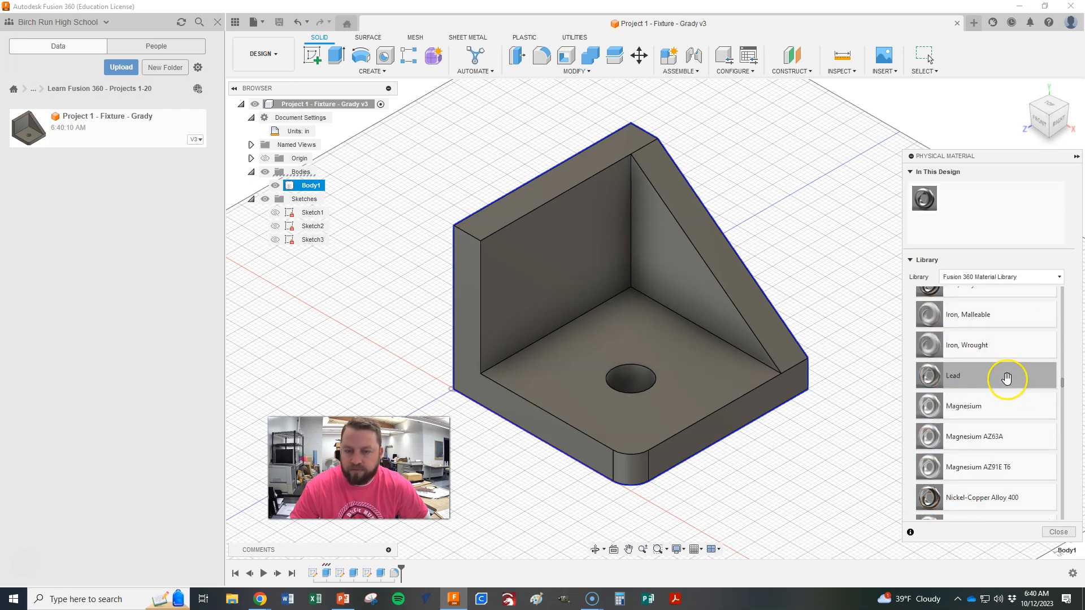
pyautogui.scroll(-8, 996, 384)
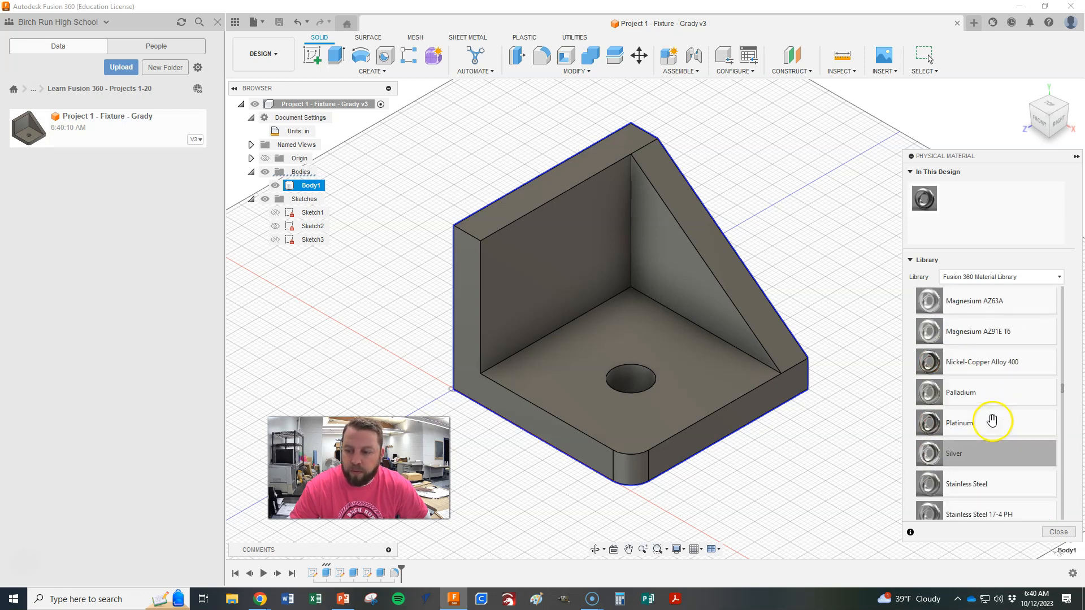
pyautogui.scroll(-5, 993, 421)
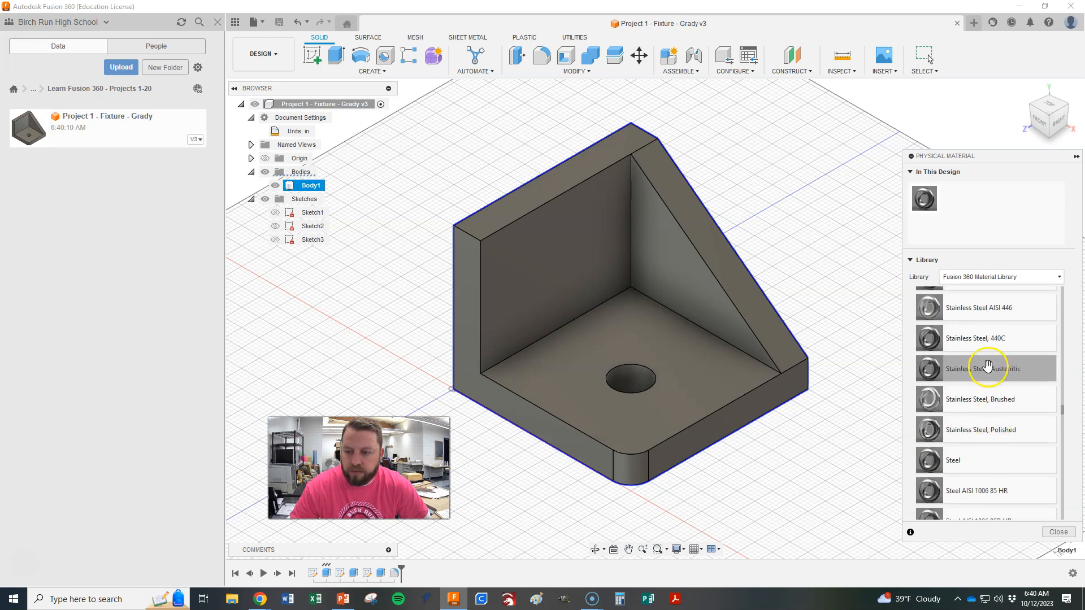
pyautogui.scroll(-2, 989, 395)
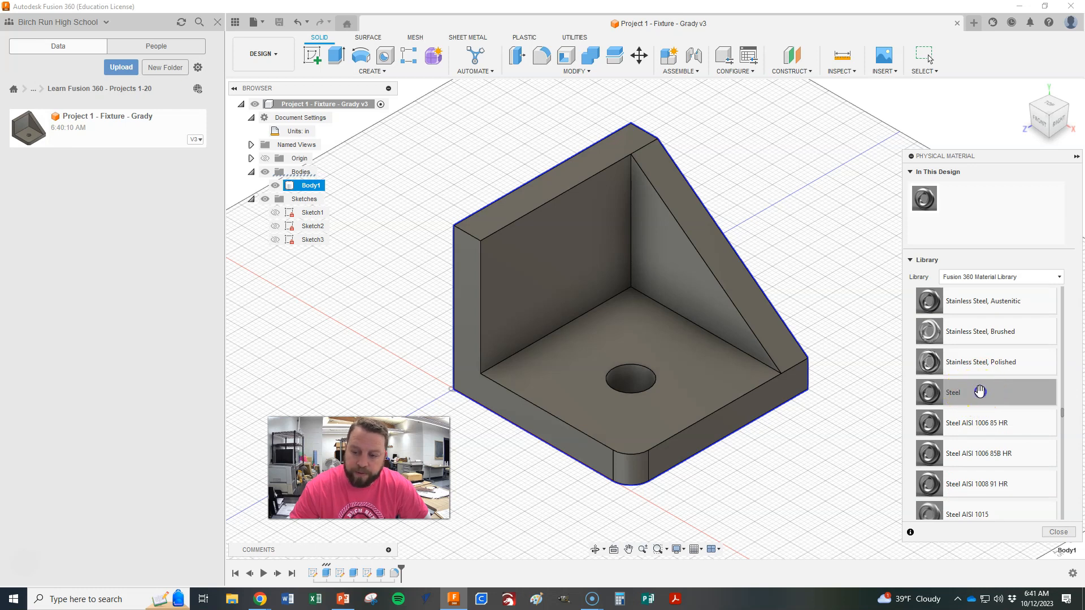
pyautogui.moveTo(917, 390); pyautogui.dragTo(813, 382)
pyautogui.moveTo(725, 369); pyautogui.dragTo(716, 367)
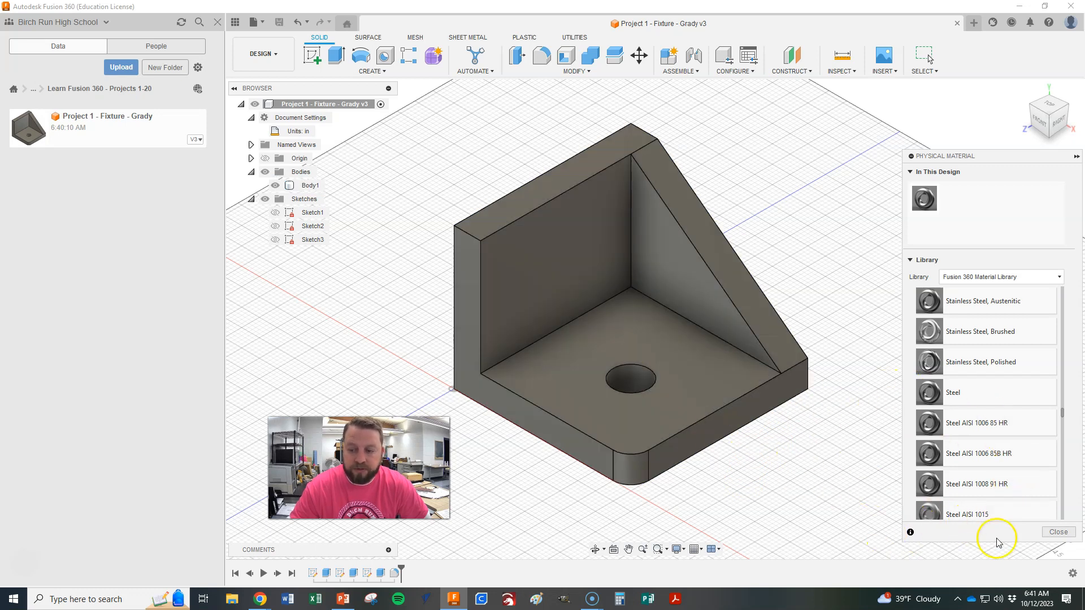
pyautogui.click(1060, 533)
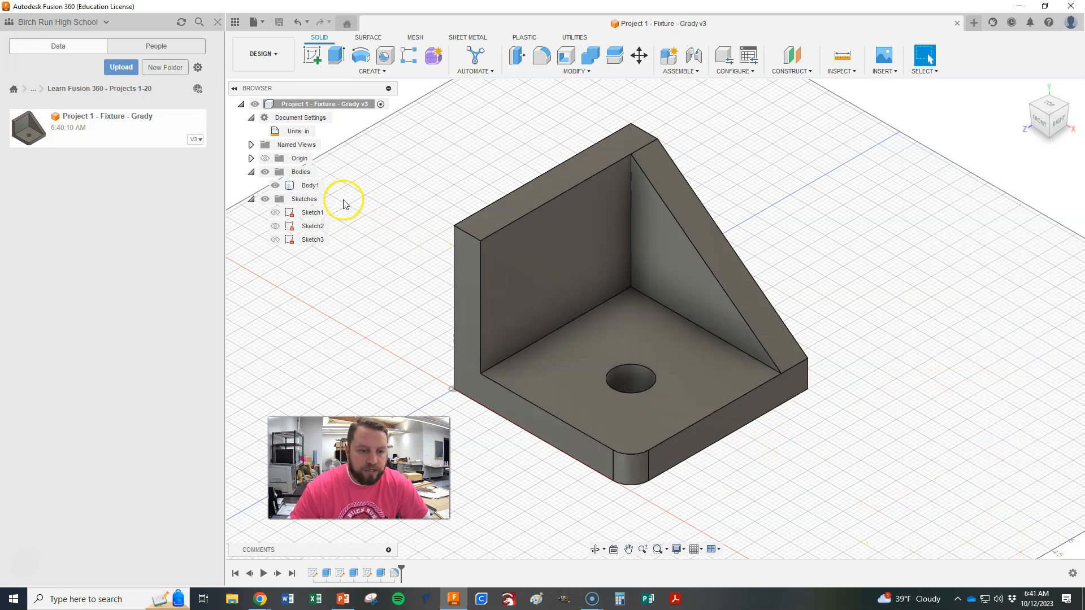
# Display the physical properties of the steel bracket body, leaving the readout open and the body unhighlighted
pyautogui.click(309, 185)
pyautogui.rightClick(310, 186)
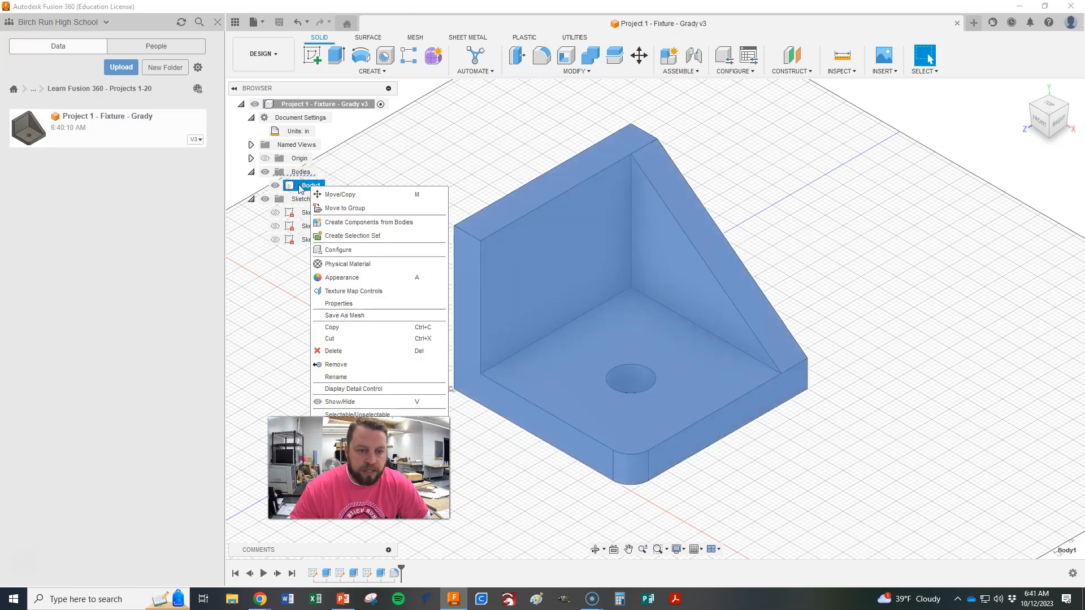
pyautogui.click(341, 304)
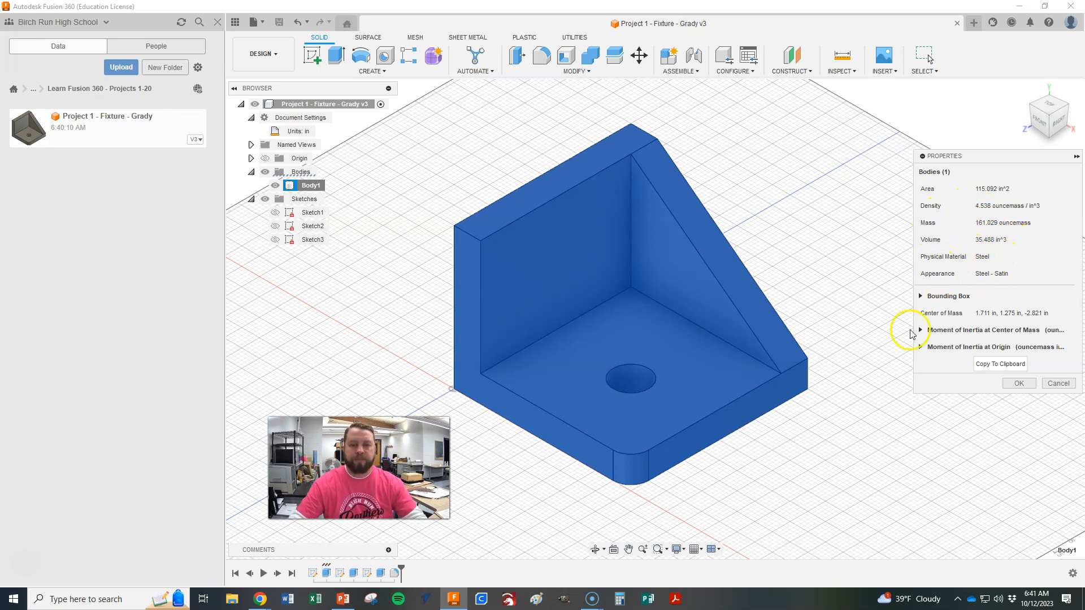
pyautogui.click(831, 413)
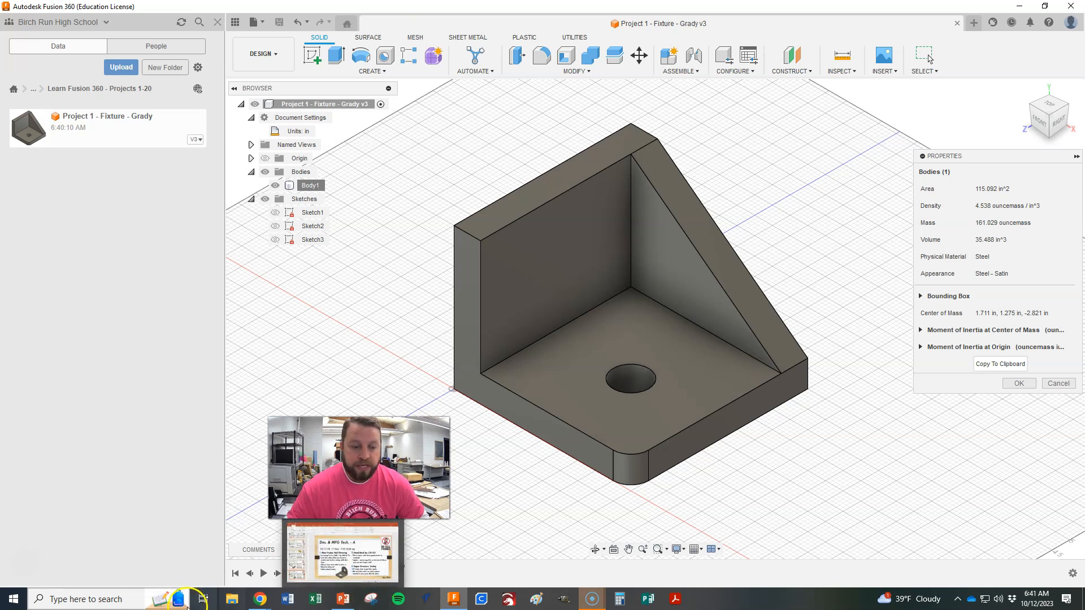
# Open Snipping Tool and capture the full screen showing the finished bracket and its body properties
pyautogui.click(125, 601)
pyautogui.write('snip')
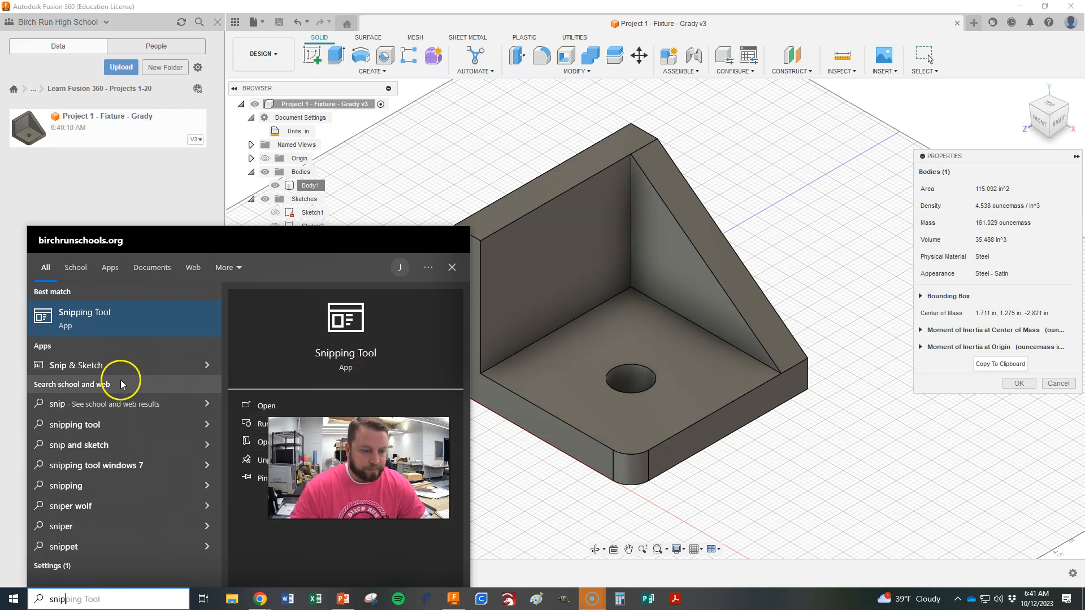
pyautogui.click(368, 342)
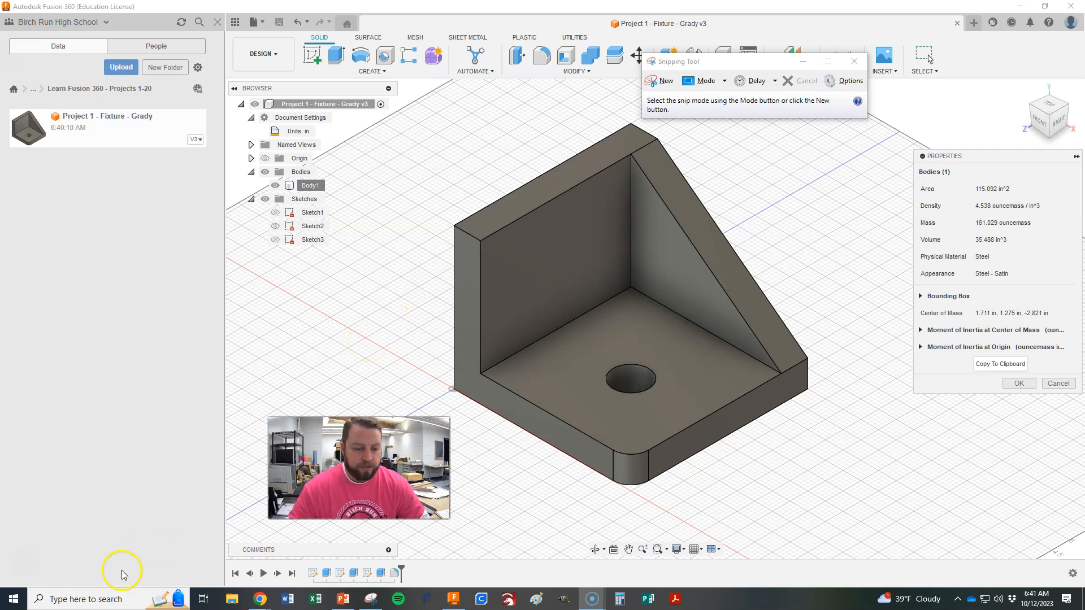
pyautogui.click(668, 86)
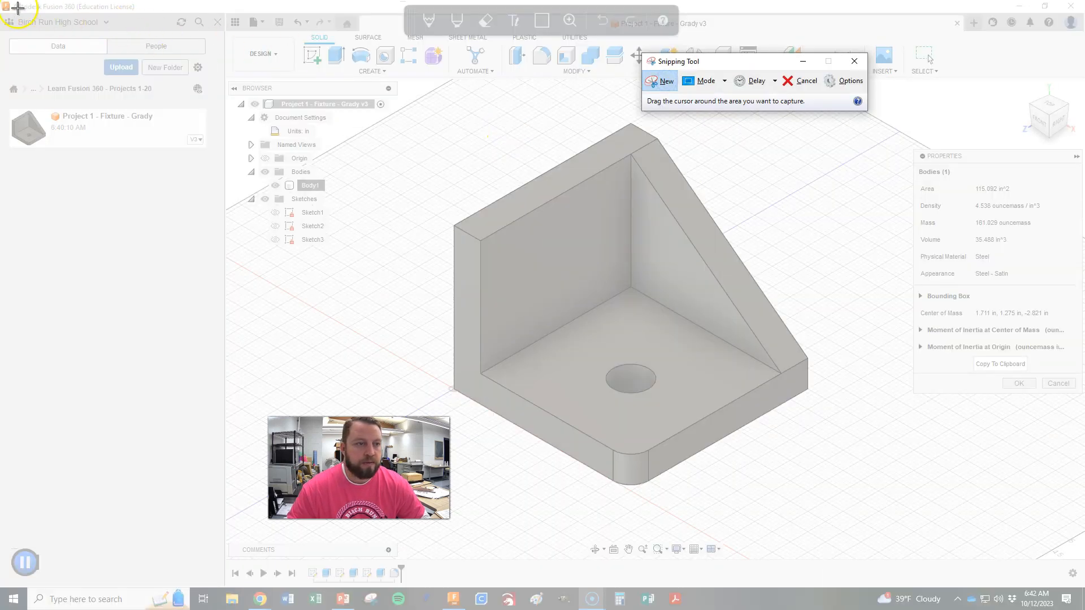
pyautogui.moveTo(2, 2); pyautogui.dragTo(1084, 609)
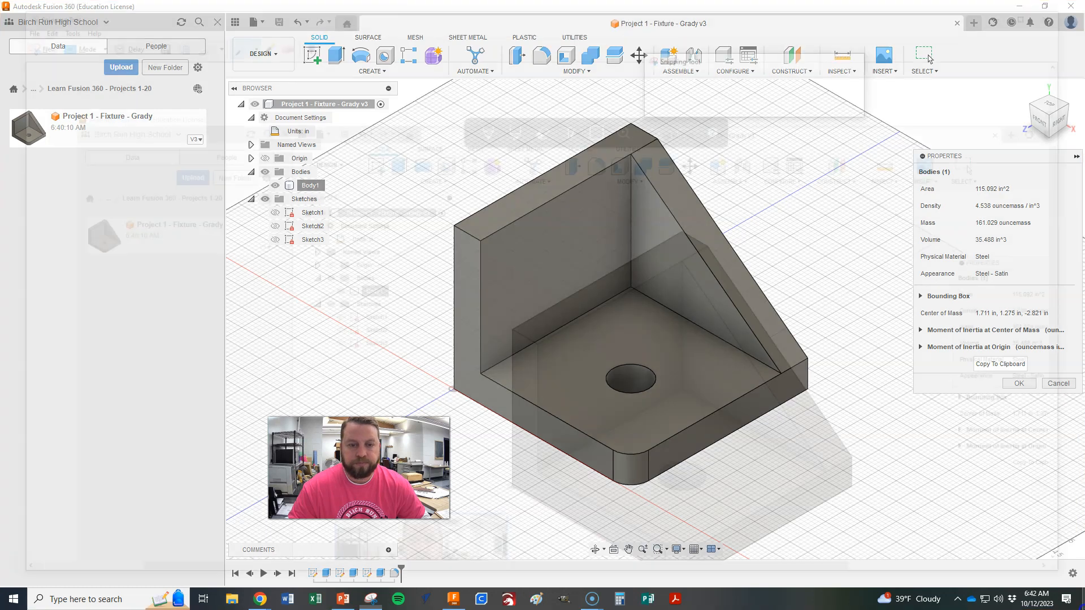
# Save the snip as a PNG in Downloads, named "Learn Fusion 360 - Project 1 - Fixture" plus the author's surname, and close Snipping Tool
pyautogui.click(13, 22)
pyautogui.click(39, 53)
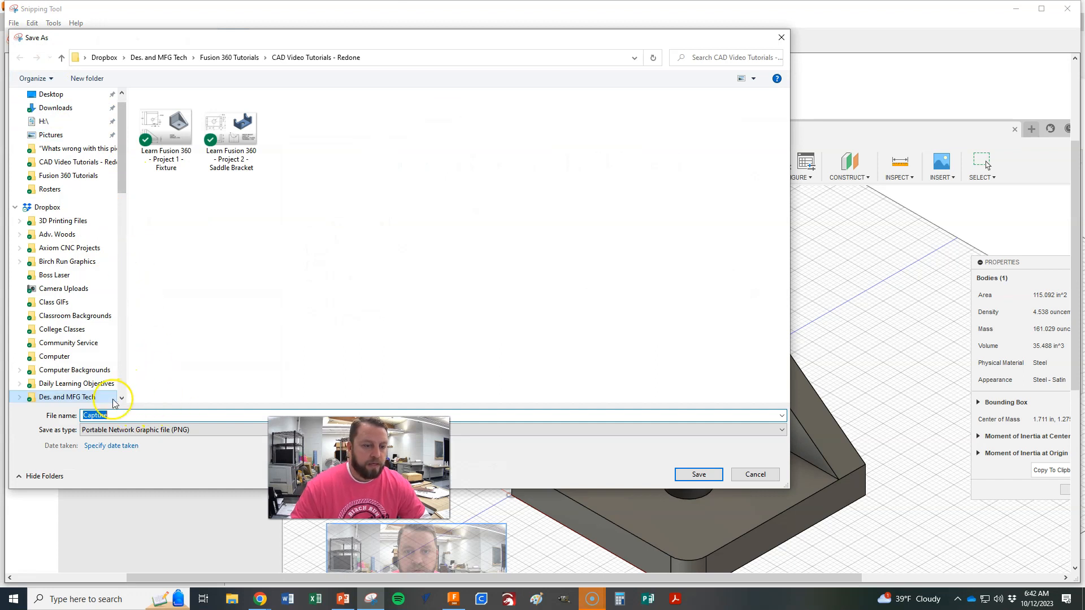
pyautogui.click(63, 107)
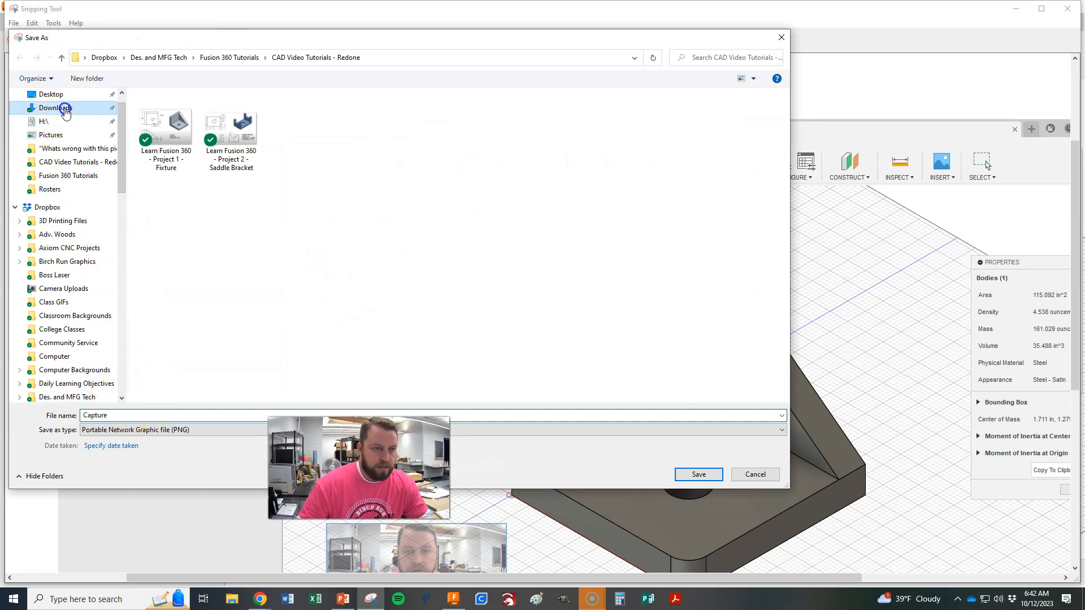
pyautogui.doubleClick(141, 414)
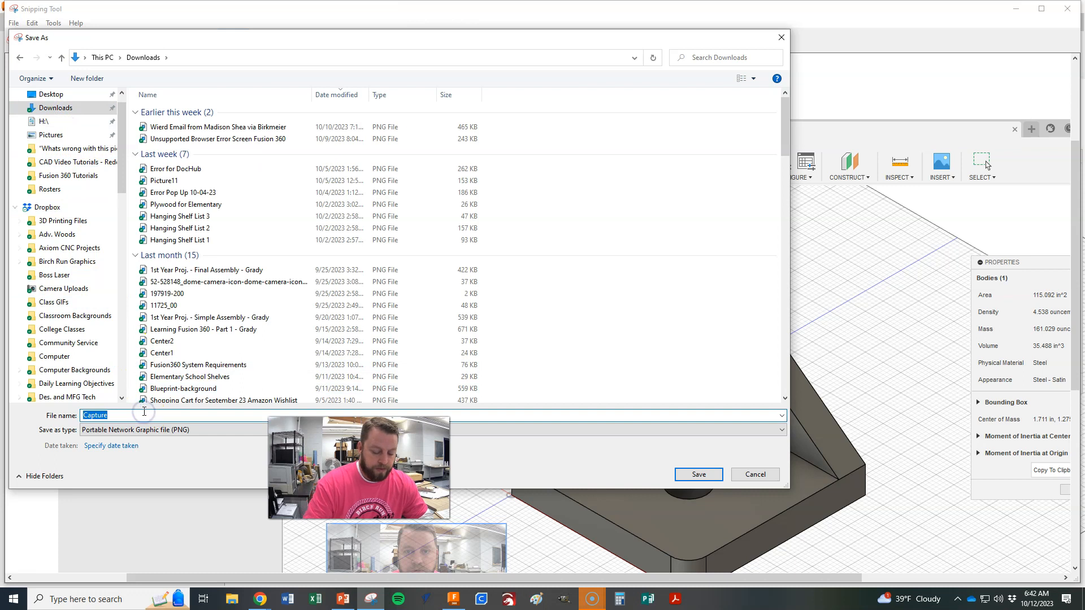
pyautogui.write('Learn Fusion 360 - Project 1 - Fix')
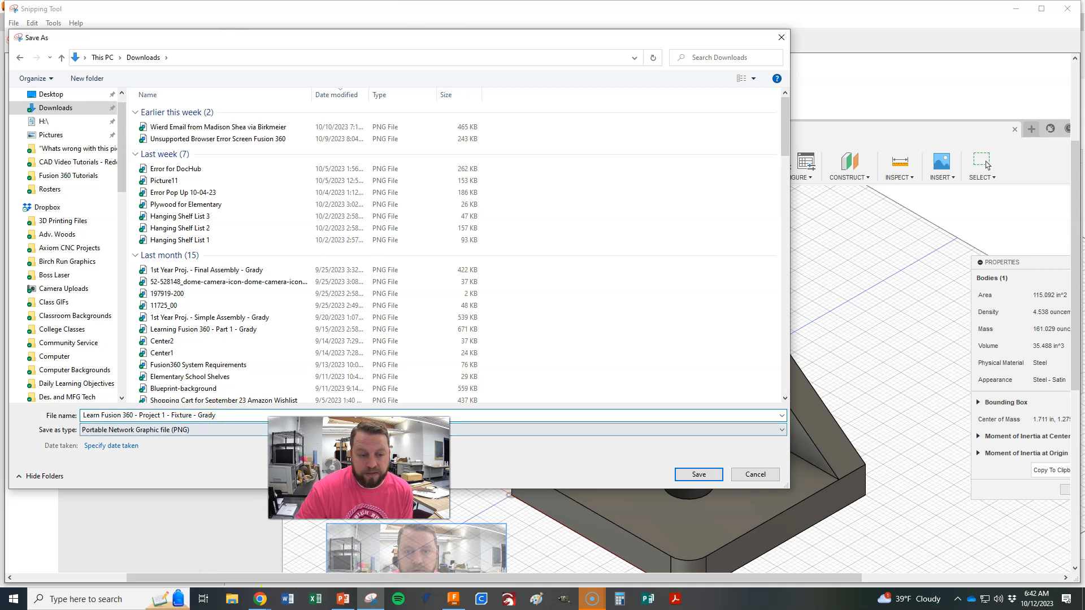
pyautogui.click(700, 474)
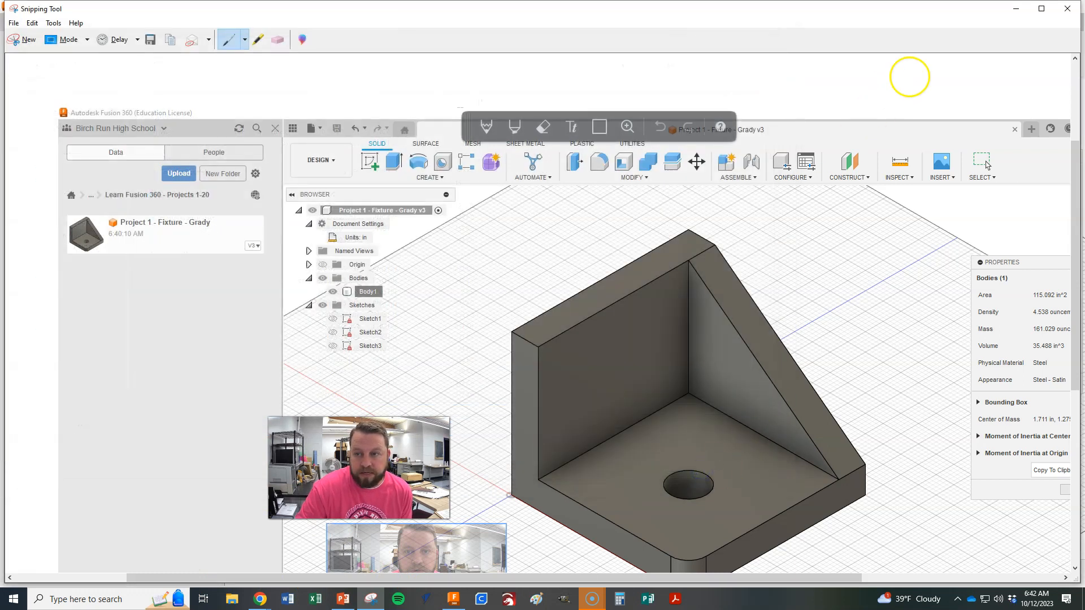
pyautogui.click(1067, 9)
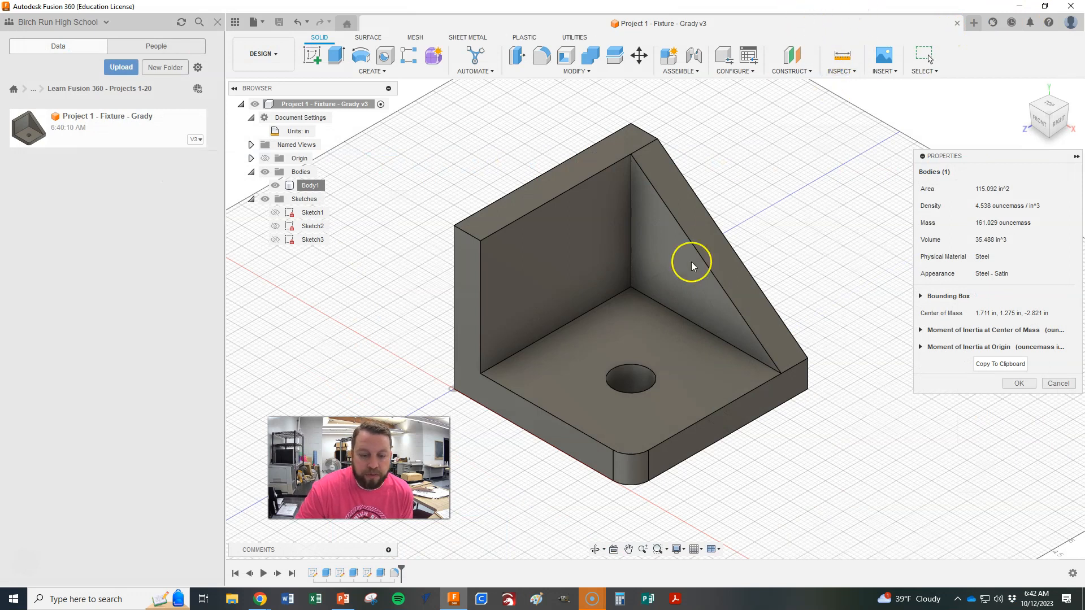
# Switch to Chrome and leave the reference drawing preview to return to the Project 1 - Fixture assignment in Google Classroom
pyautogui.moveTo(257, 601)
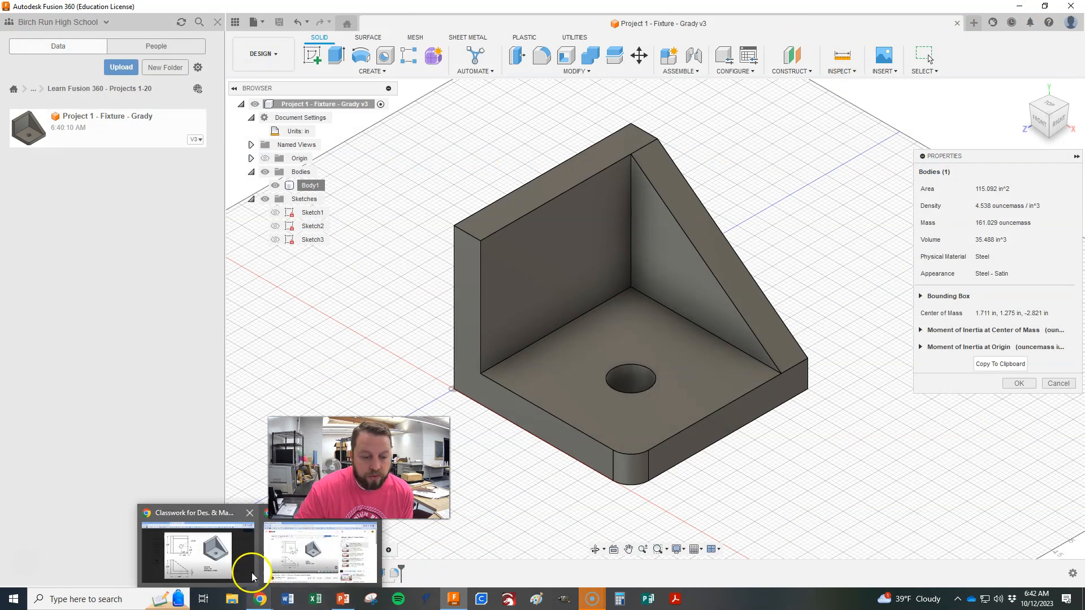
pyautogui.click(252, 572)
pyautogui.click(193, 352)
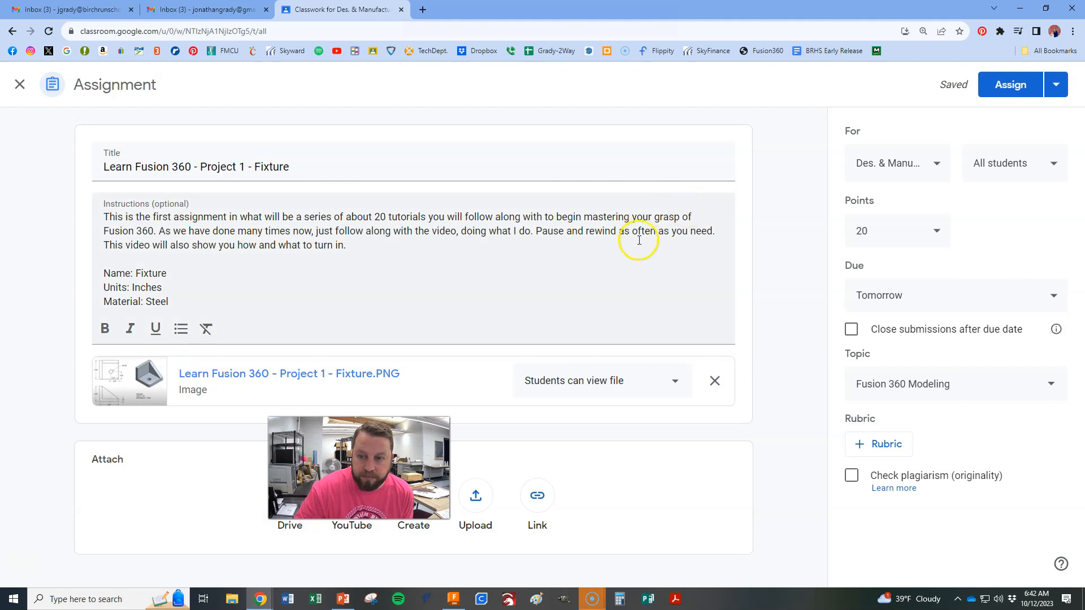